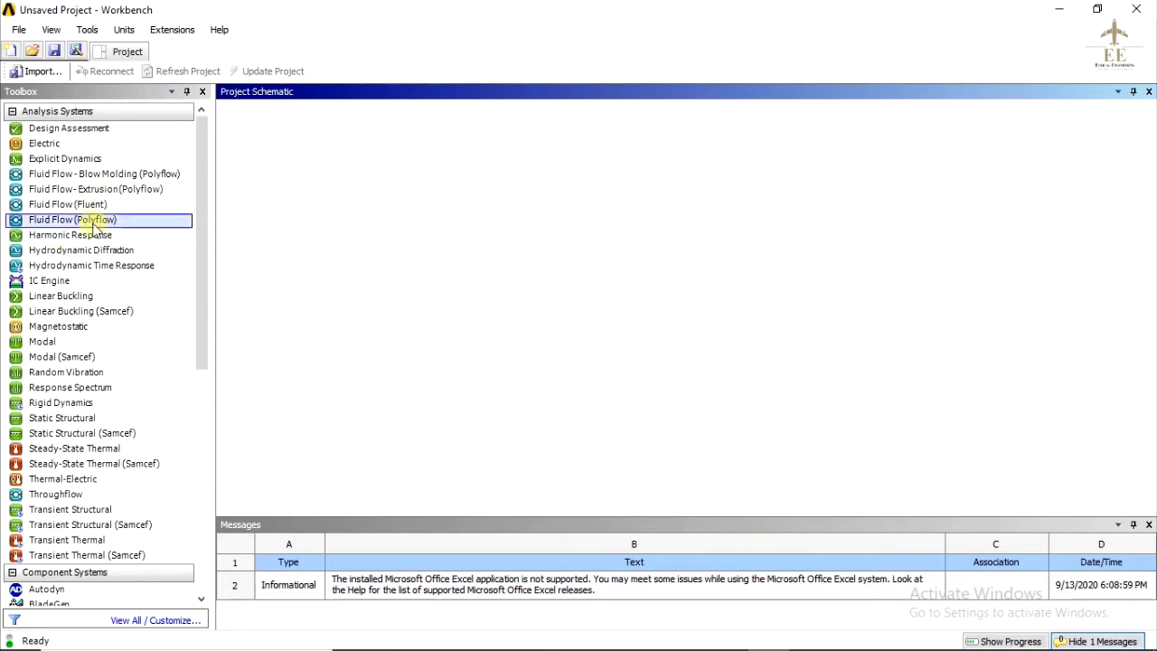
Add a Fluid Flow (Fluent) analysis system to the project and open its geometry in DesignModeler.
{"action": "left_click", "coordinate": [56, 206]}
{"action": "left_click_drag", "start_coordinate": [49, 208], "coordinate": [346, 193]}
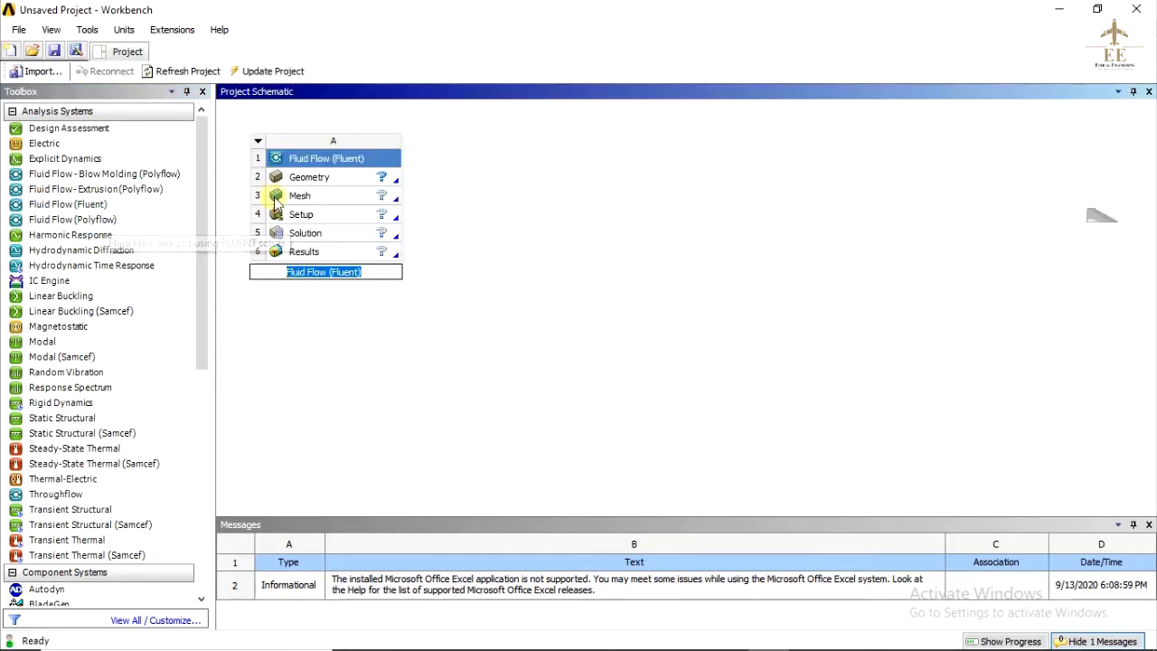
{"action": "left_click", "coordinate": [411, 346]}
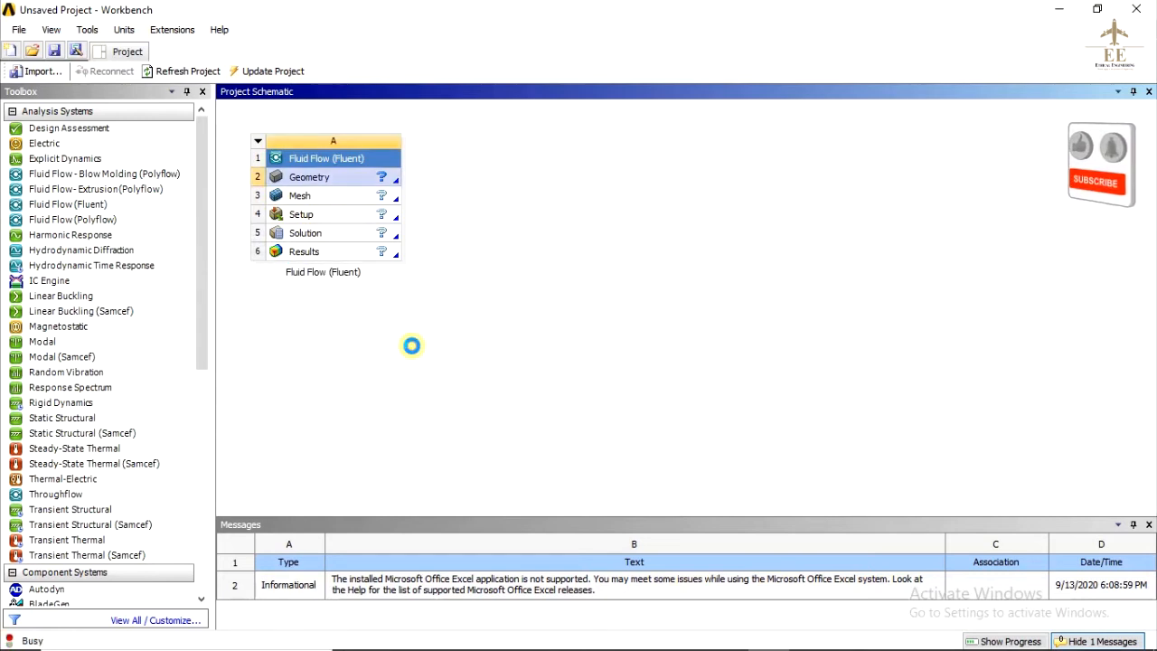
{"action": "double_click", "coordinate": [318, 185]}
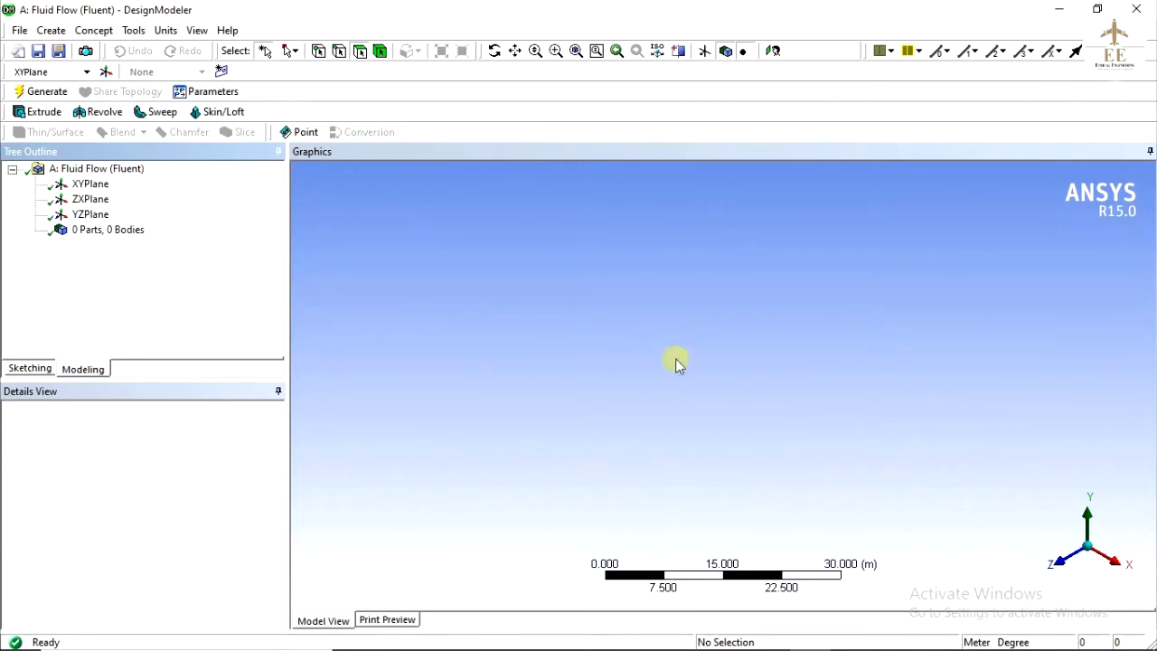
Orient the view face-on to the XY plane and switch to sketching on it.
{"action": "left_click", "coordinate": [168, 35]}
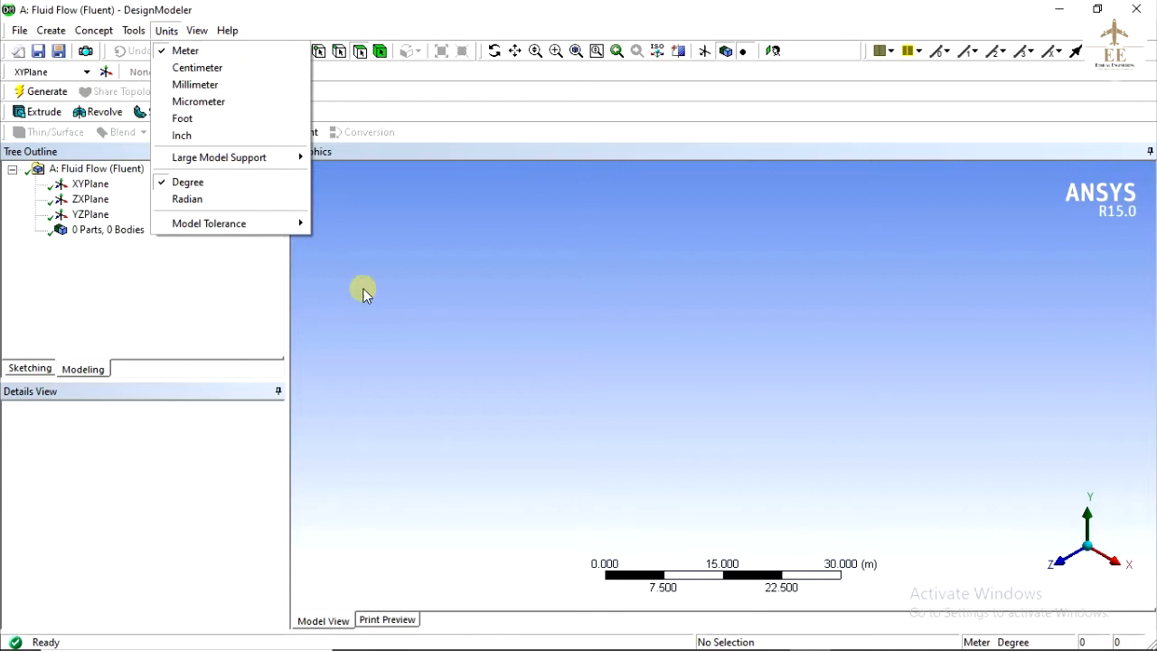
{"action": "left_click", "coordinate": [207, 316]}
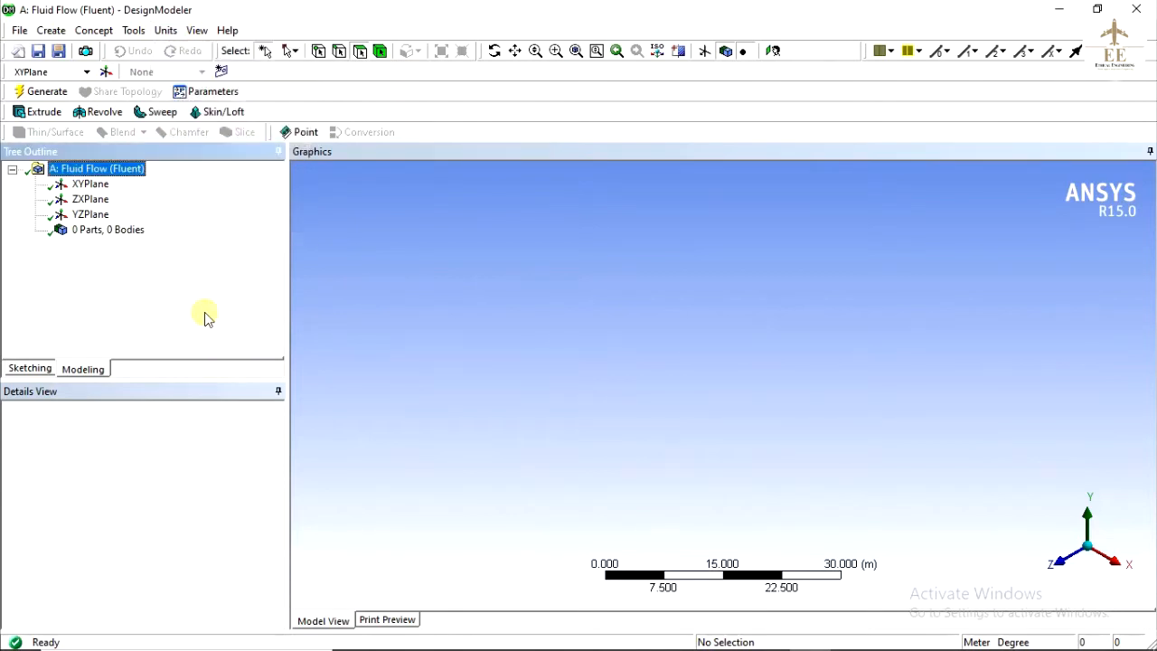
{"action": "left_click", "coordinate": [91, 184]}
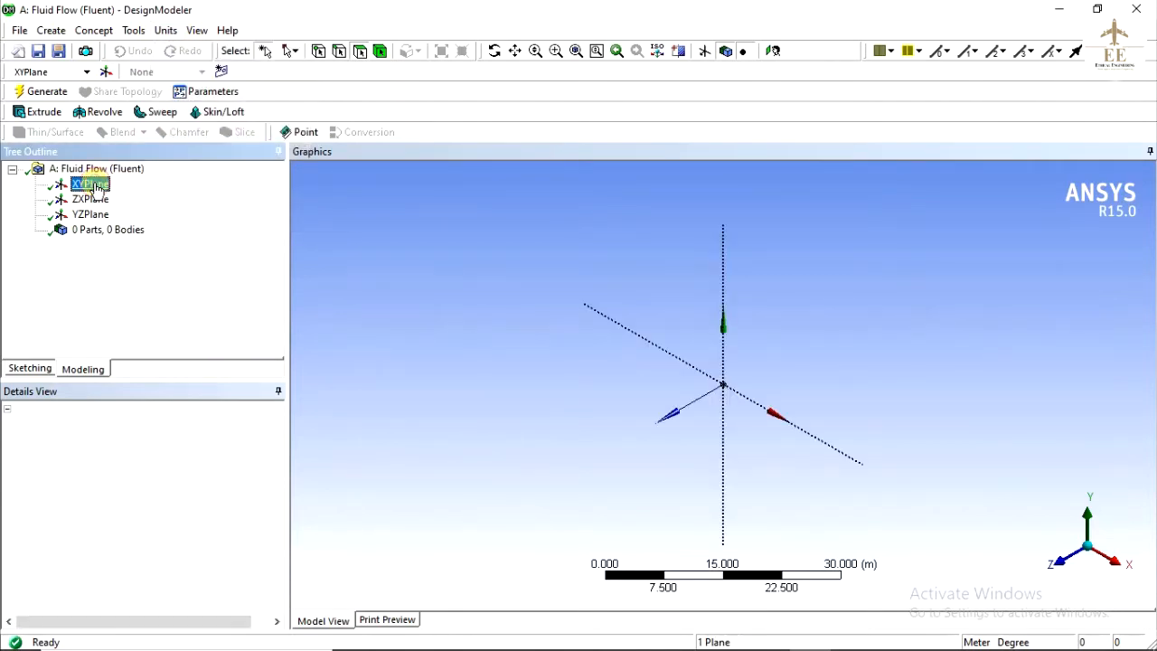
{"action": "right_click", "coordinate": [97, 188]}
{"action": "left_click", "coordinate": [118, 191]}
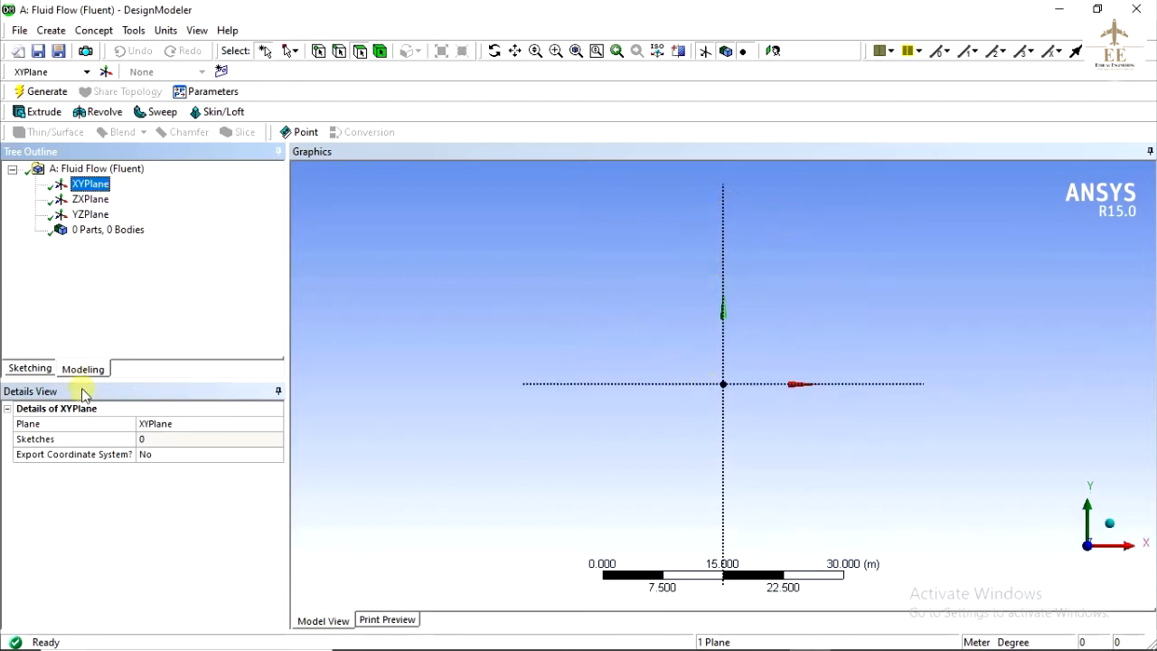
{"action": "left_click", "coordinate": [23, 370]}
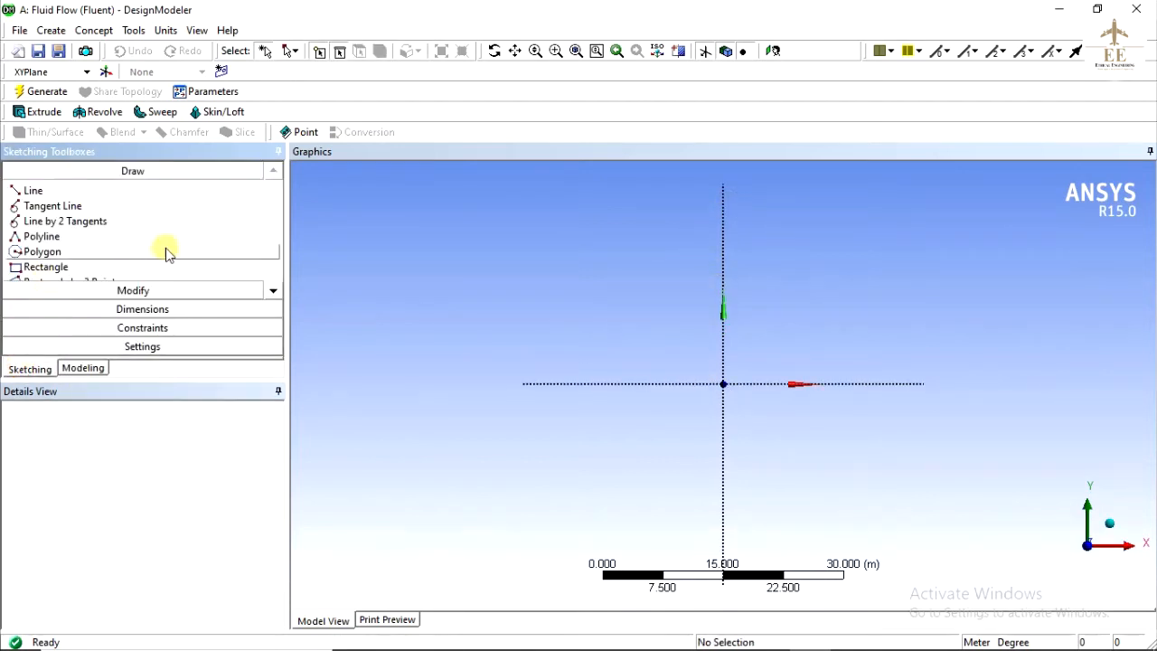
Sketch a circle about 3.9 m in diameter centred on the origin of the XY plane.
{"action": "left_click", "coordinate": [273, 292]}
{"action": "left_click", "coordinate": [273, 291]}
{"action": "left_click", "coordinate": [273, 291]}
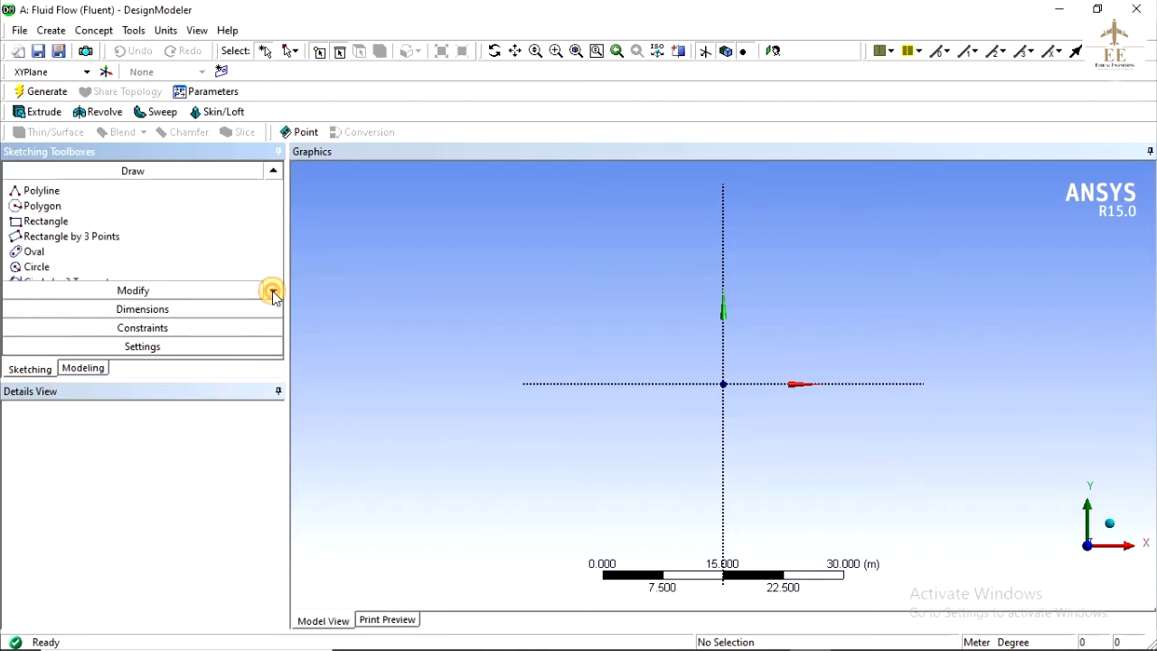
{"action": "left_click", "coordinate": [38, 267]}
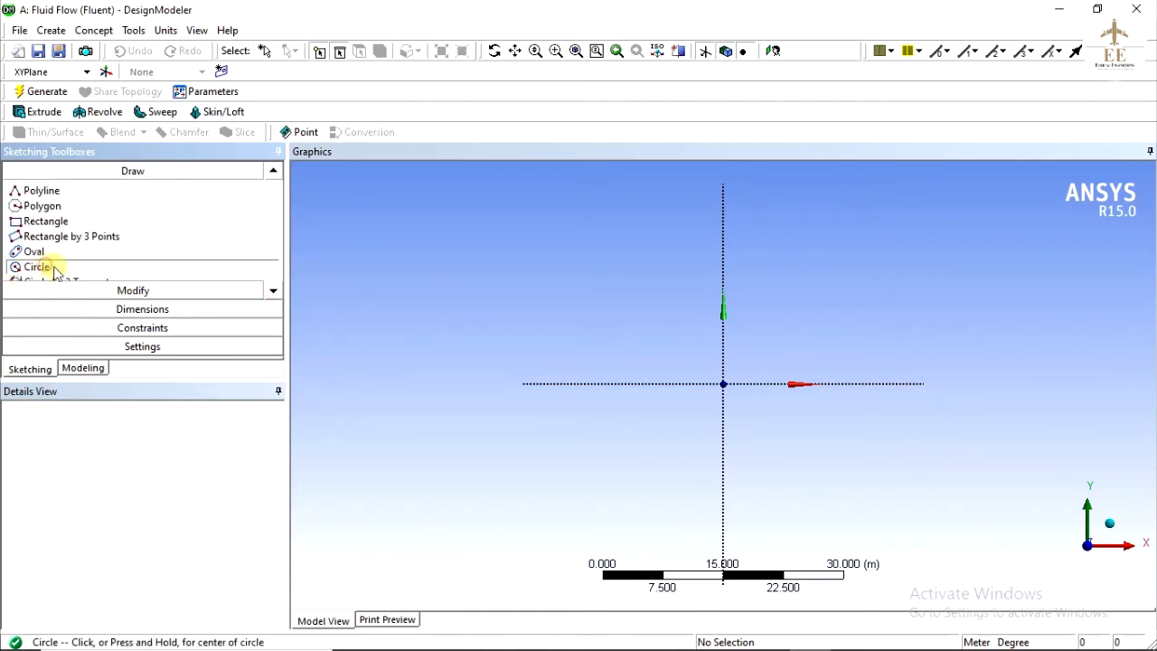
{"action": "left_click", "coordinate": [724, 383]}
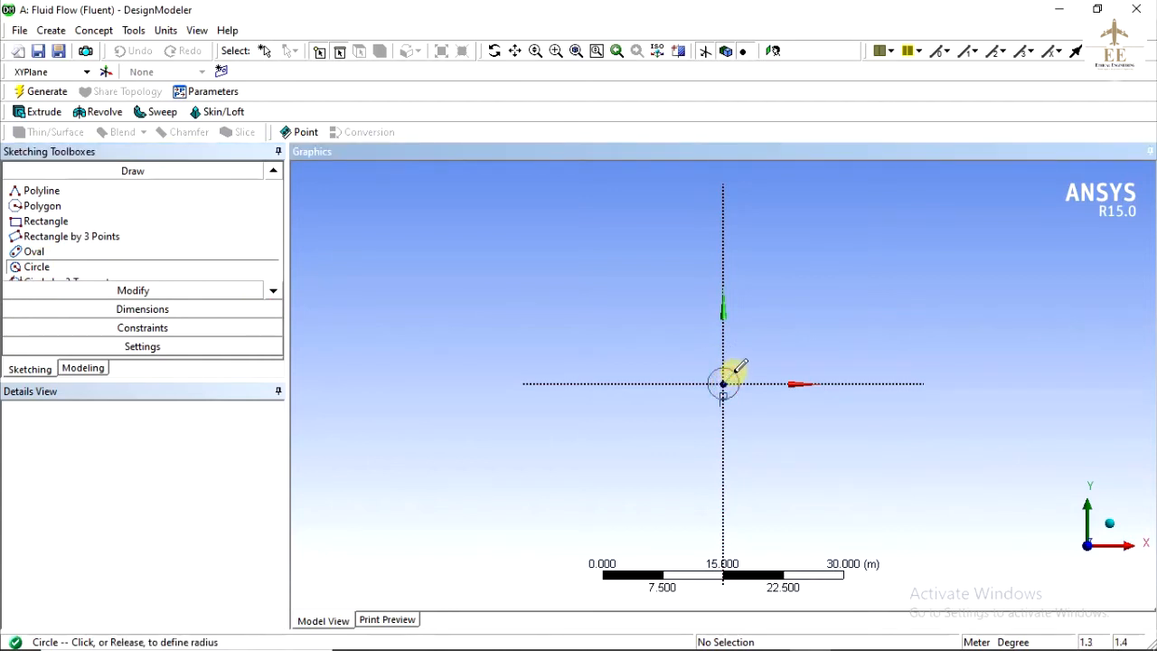
{"action": "left_click", "coordinate": [749, 391]}
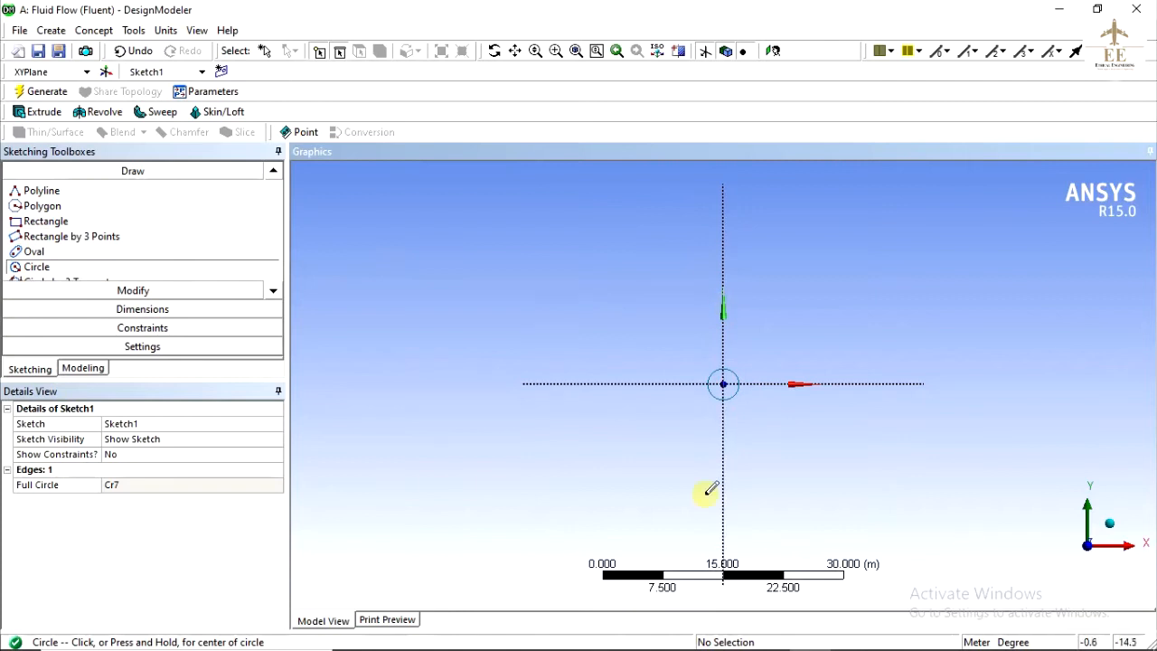
Sketch a rectangle about 37 m wide and 17.5 m high enclosing the circle.
{"action": "left_click", "coordinate": [44, 222]}
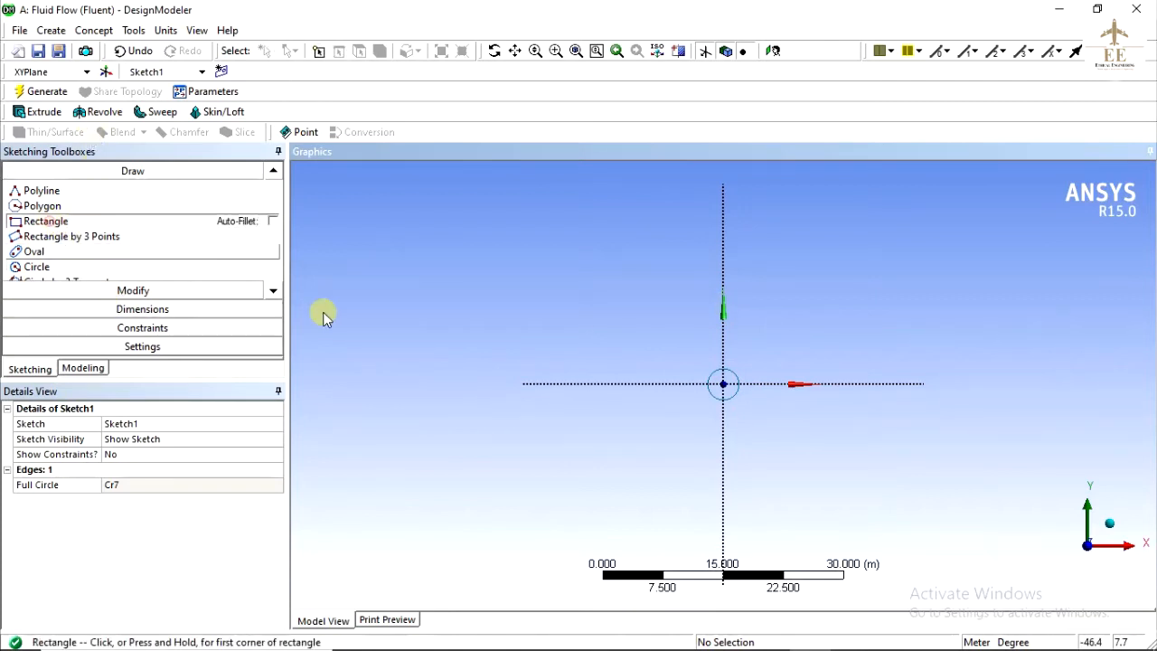
{"action": "left_click", "coordinate": [601, 321]}
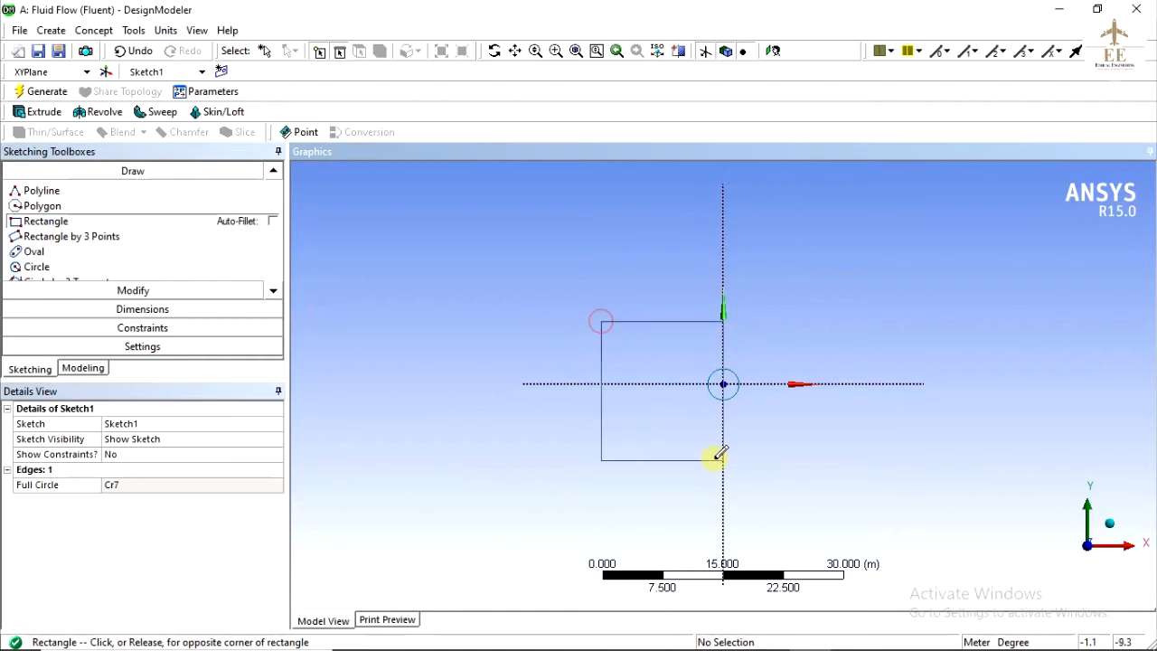
{"action": "left_click", "coordinate": [899, 462]}
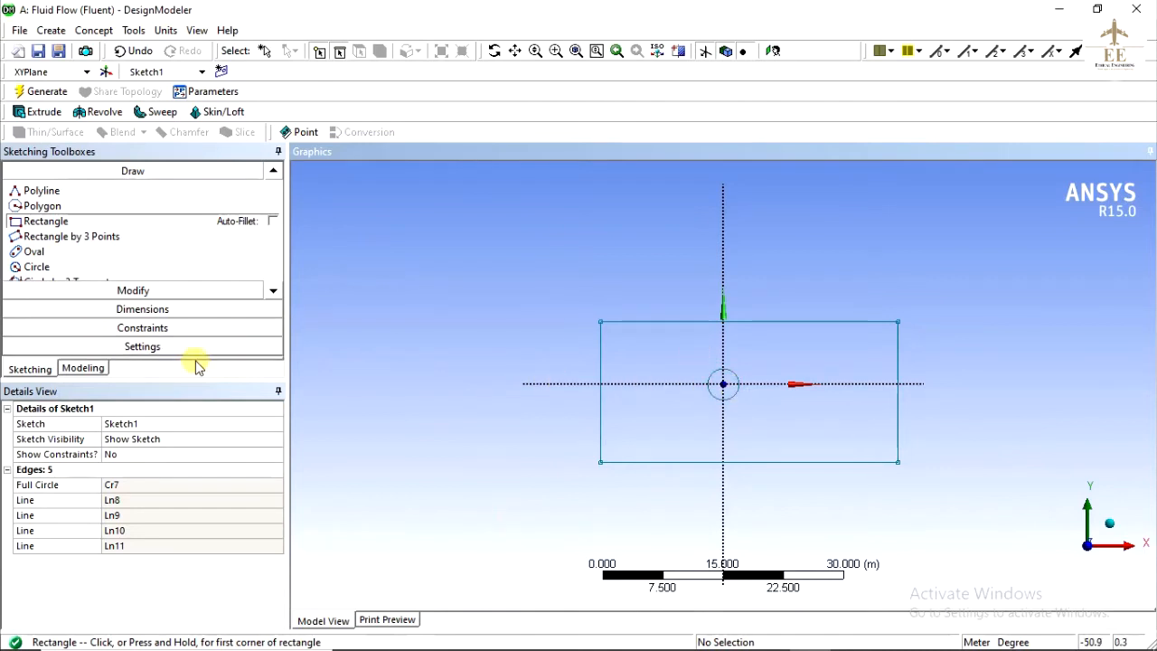
Dimension the circle's diameter and the rectangle's height and width with the General dimension tool.
{"action": "left_click", "coordinate": [128, 311]}
{"action": "left_click", "coordinate": [41, 228]}
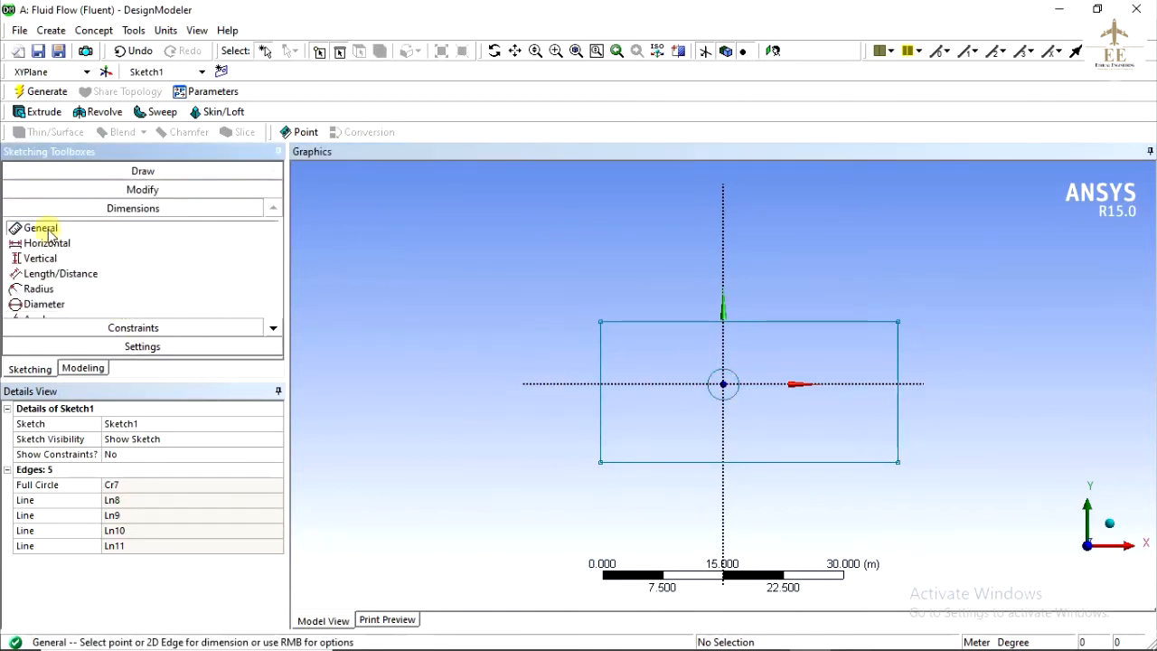
{"action": "left_click", "coordinate": [736, 377]}
{"action": "left_click", "coordinate": [769, 357]}
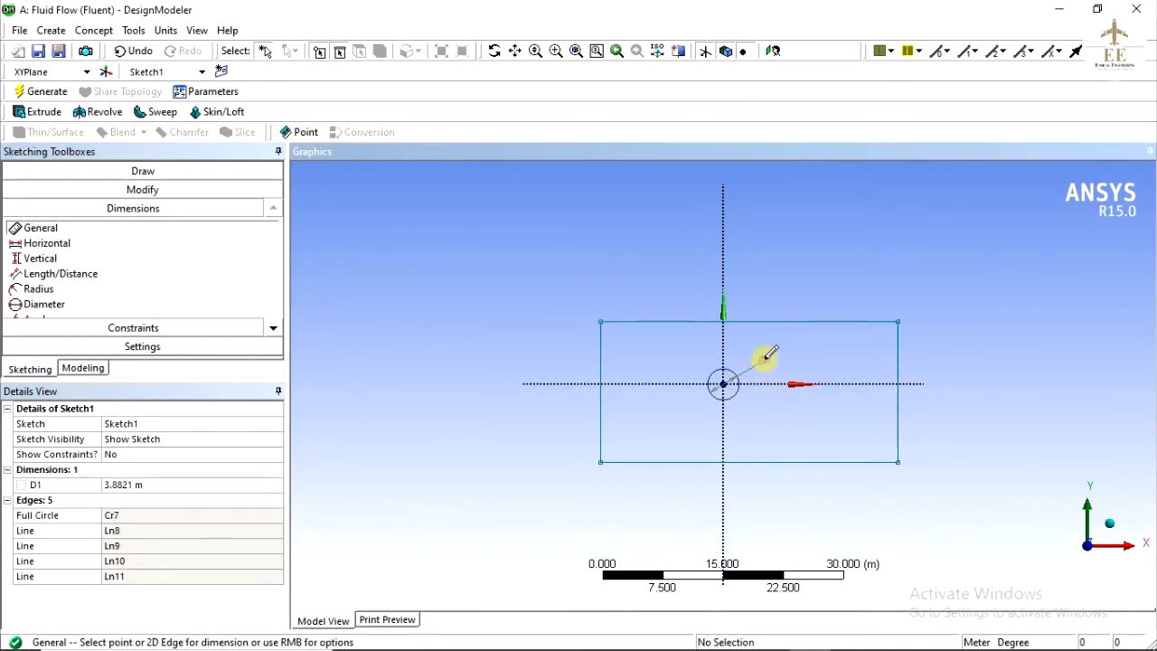
{"action": "left_click", "coordinate": [600, 366]}
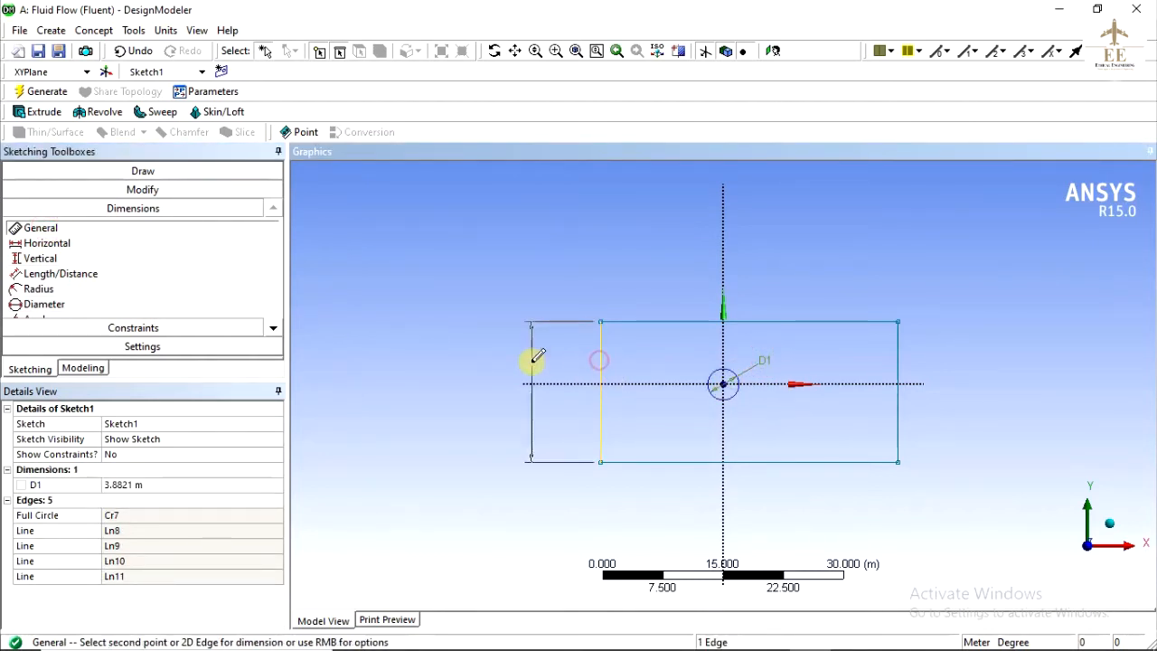
{"action": "left_click", "coordinate": [530, 360]}
{"action": "left_click", "coordinate": [684, 324]}
{"action": "left_click", "coordinate": [688, 255]}
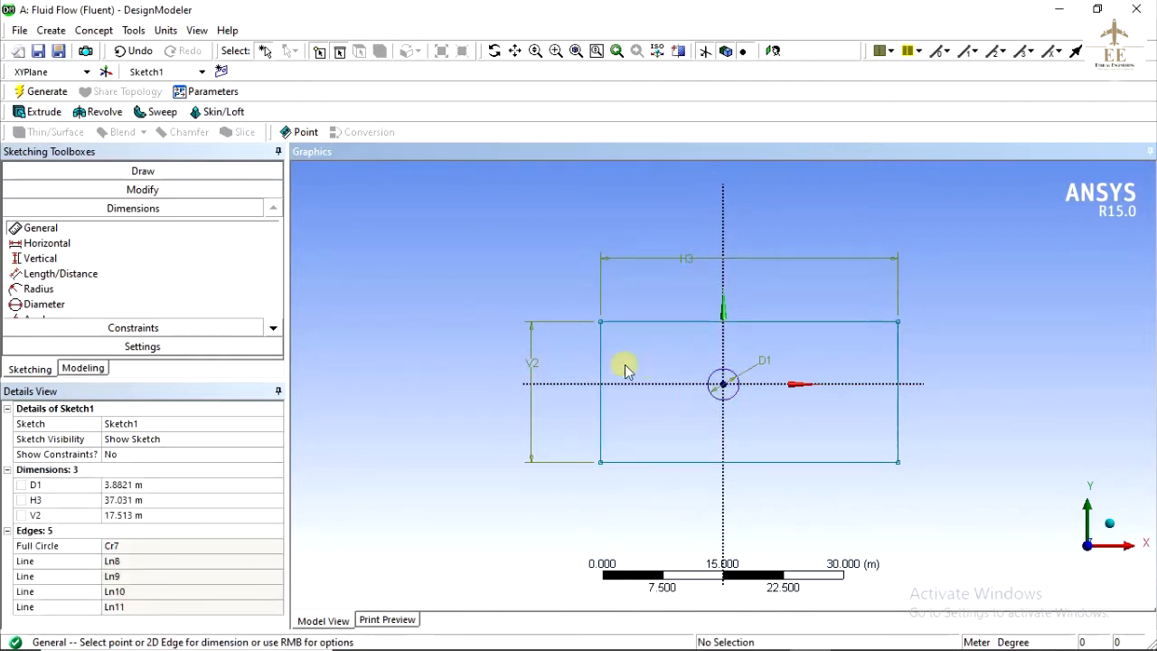
Dimension the distances from the vertical axis to the rectangle's left edge and from the horizontal axis to its top edge.
{"action": "left_click", "coordinate": [720, 354]}
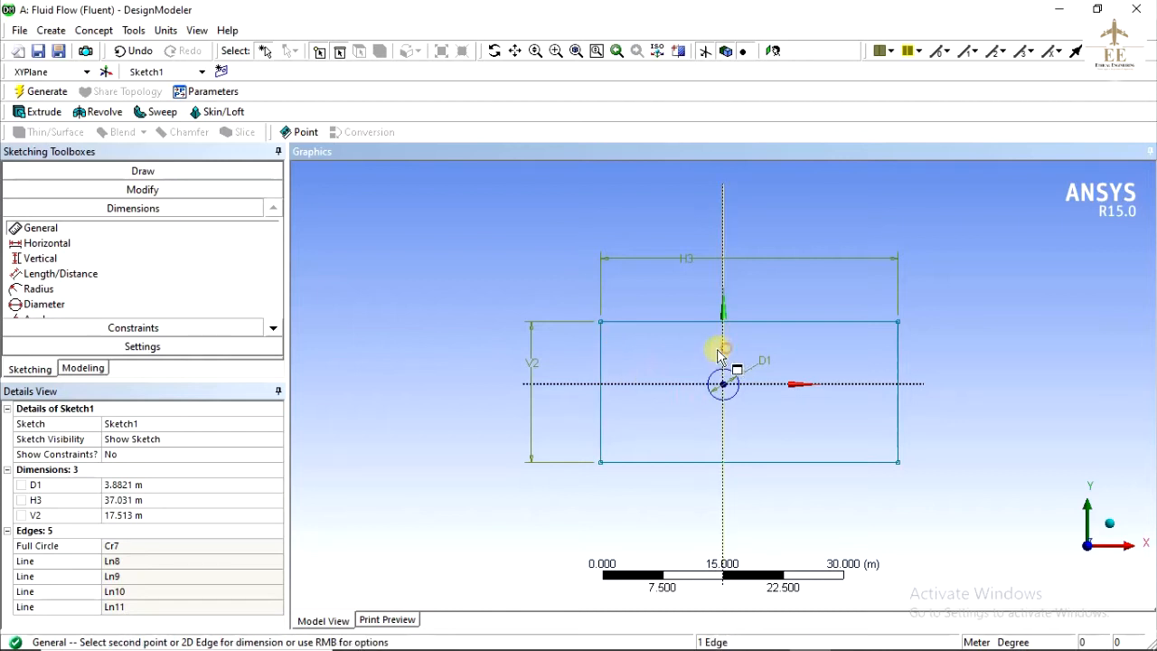
{"action": "left_click", "coordinate": [599, 355]}
{"action": "left_click", "coordinate": [624, 294]}
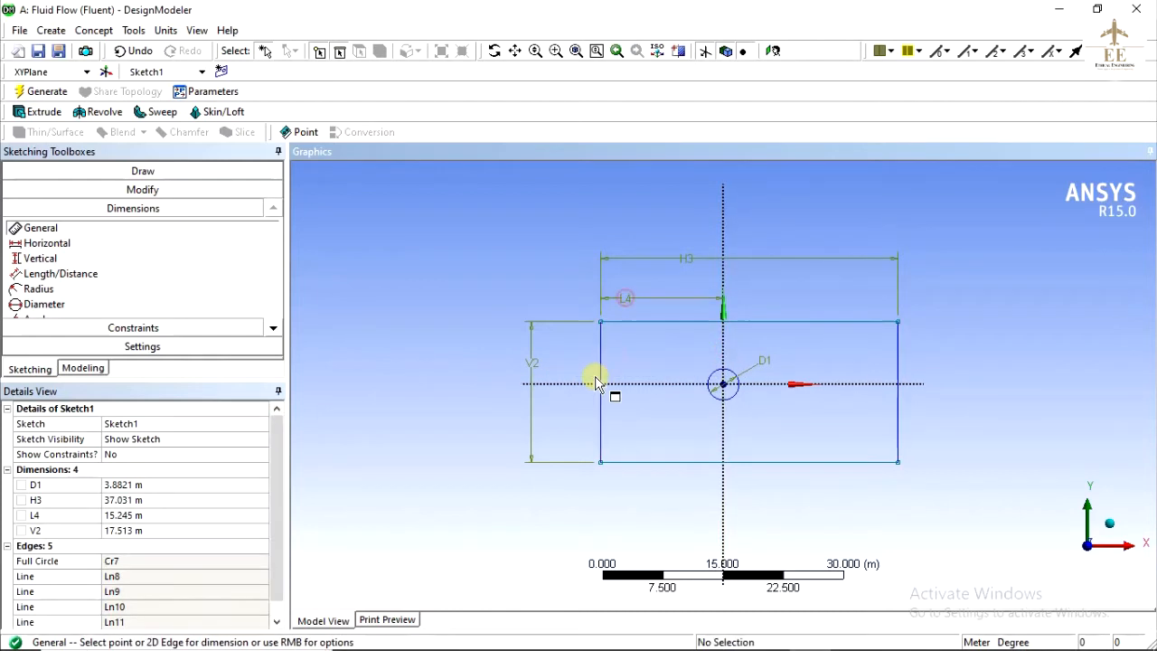
{"action": "left_click", "coordinate": [581, 382]}
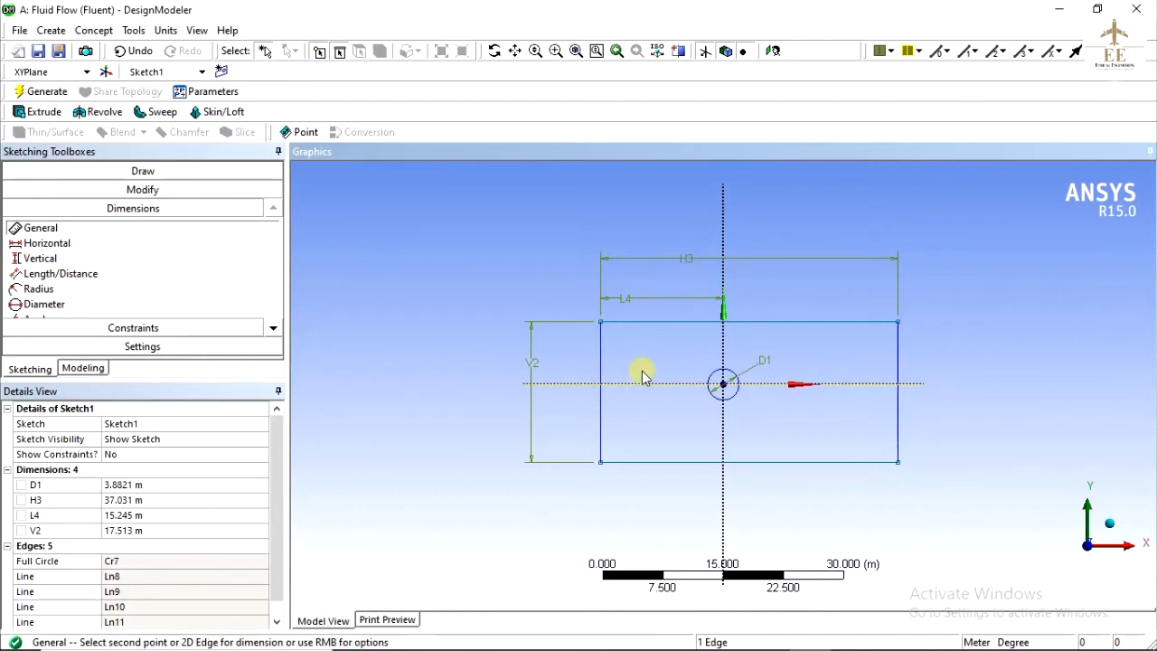
{"action": "left_click", "coordinate": [667, 322]}
{"action": "left_click", "coordinate": [575, 346]}
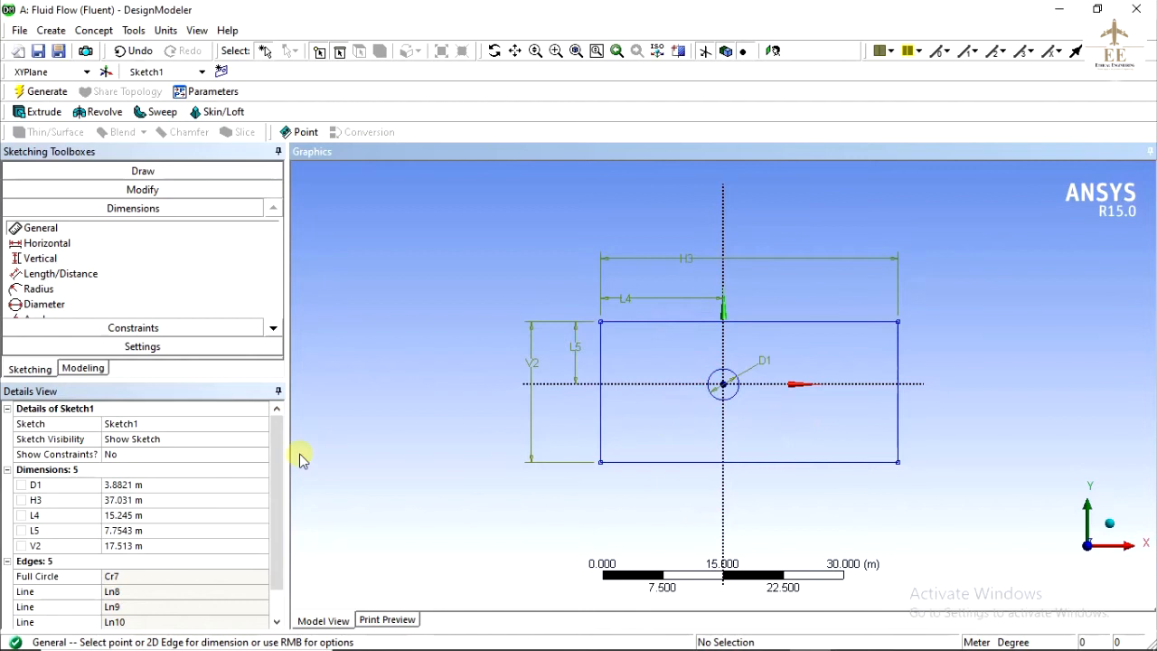
Set the circle's diameter to 1 m and the rectangle's width to 15 m.
{"action": "left_click", "coordinate": [123, 484]}
{"action": "type", "text": "1"}
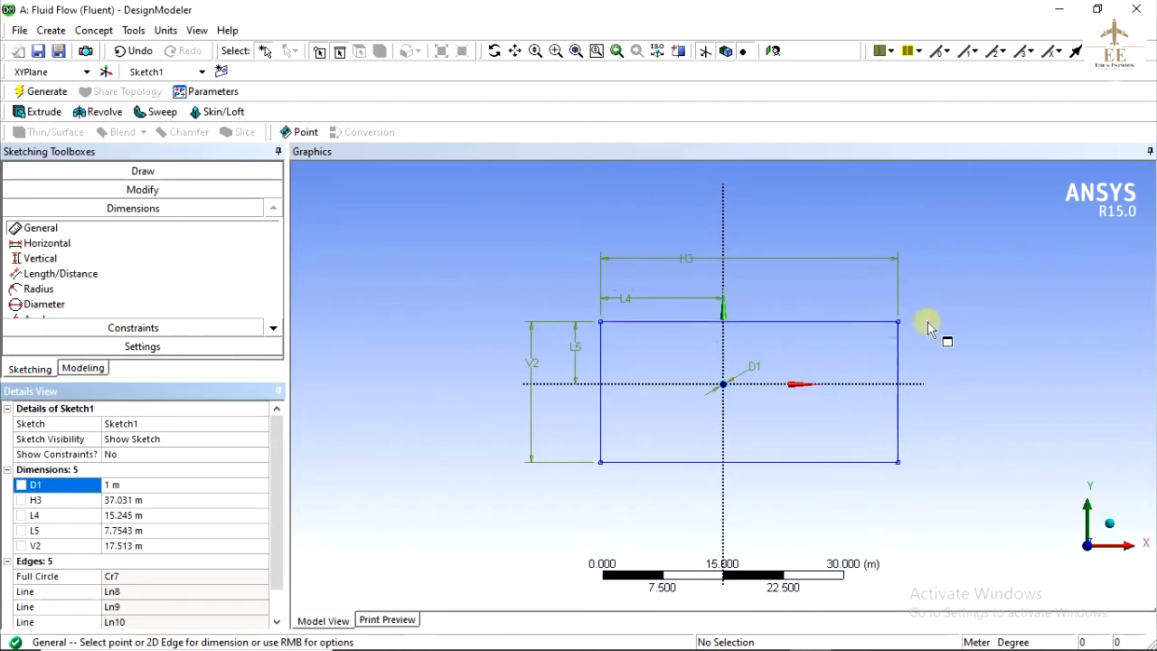
{"action": "left_click", "coordinate": [132, 500]}
{"action": "type", "text": "1"}
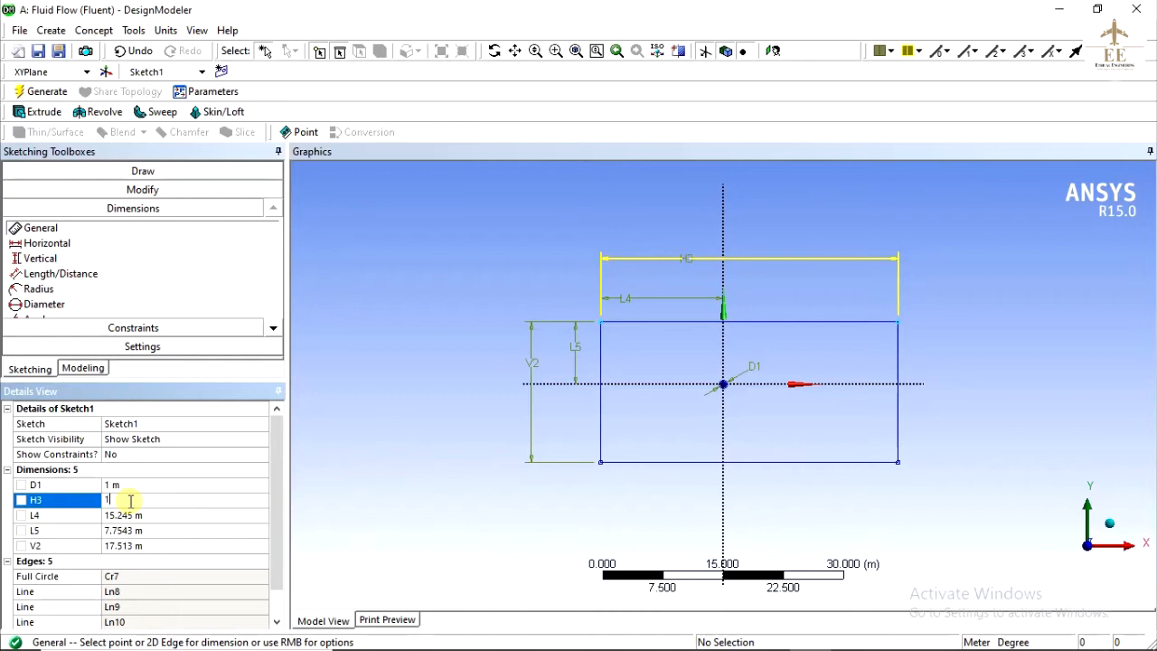
{"action": "type", "text": "5"}
{"action": "key", "text": "Return"}
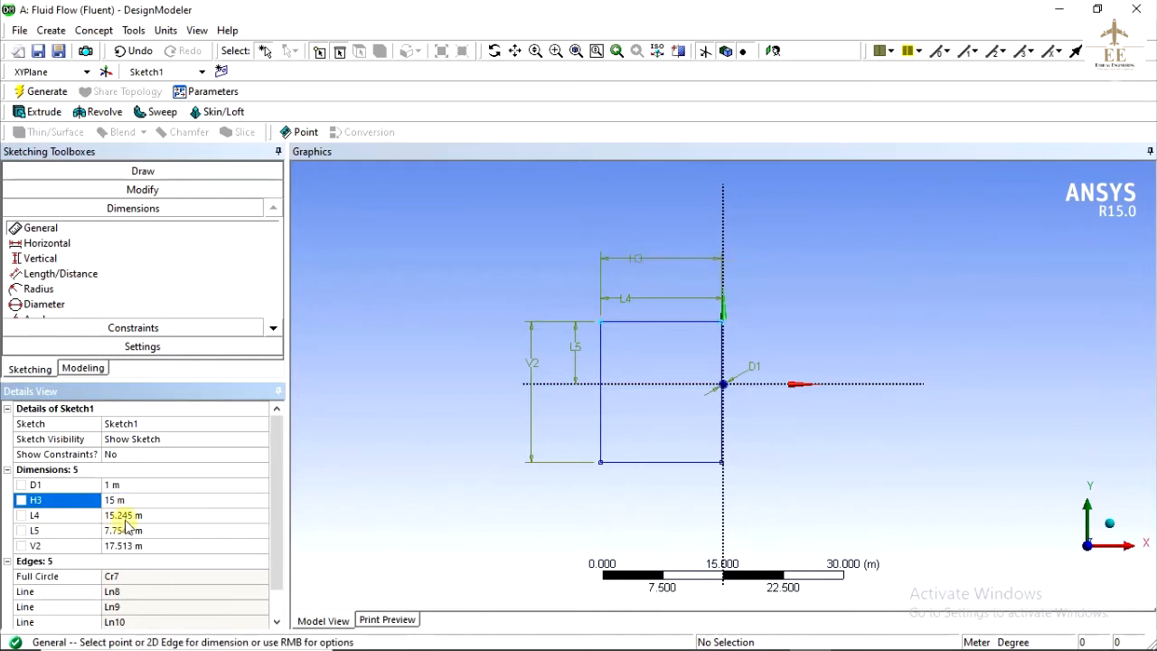
Set the rectangle's left-edge and top-edge distances from the axes to 5 m each.
{"action": "left_click", "coordinate": [127, 516]}
{"action": "type", "text": "5"}
{"action": "key", "text": "Return"}
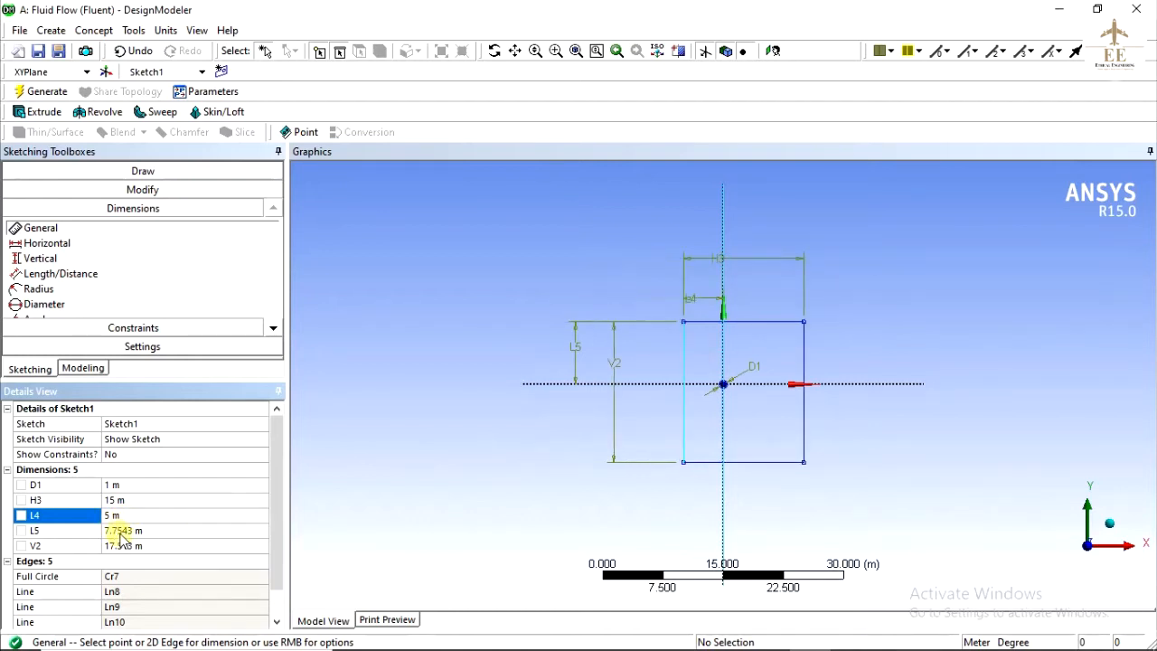
{"action": "left_click", "coordinate": [122, 531]}
{"action": "type", "text": "5"}
{"action": "key", "text": "Return"}
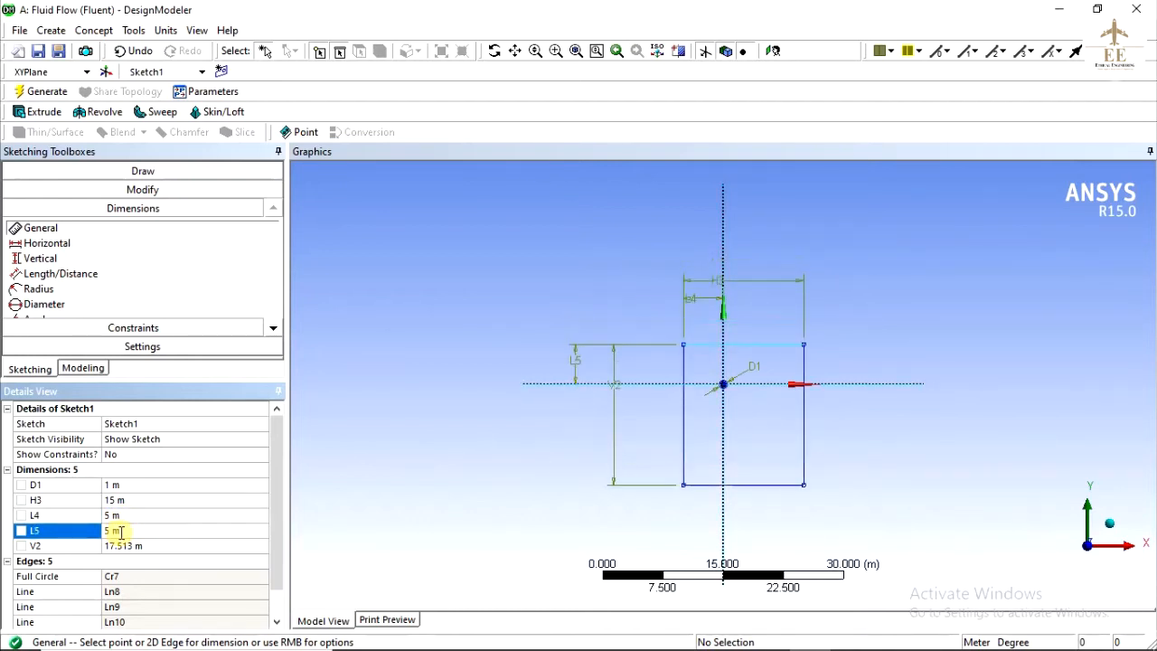
Set the rectangle's height to 10 m and generate the model.
{"action": "left_click", "coordinate": [129, 546]}
{"action": "type", "text": "1"}
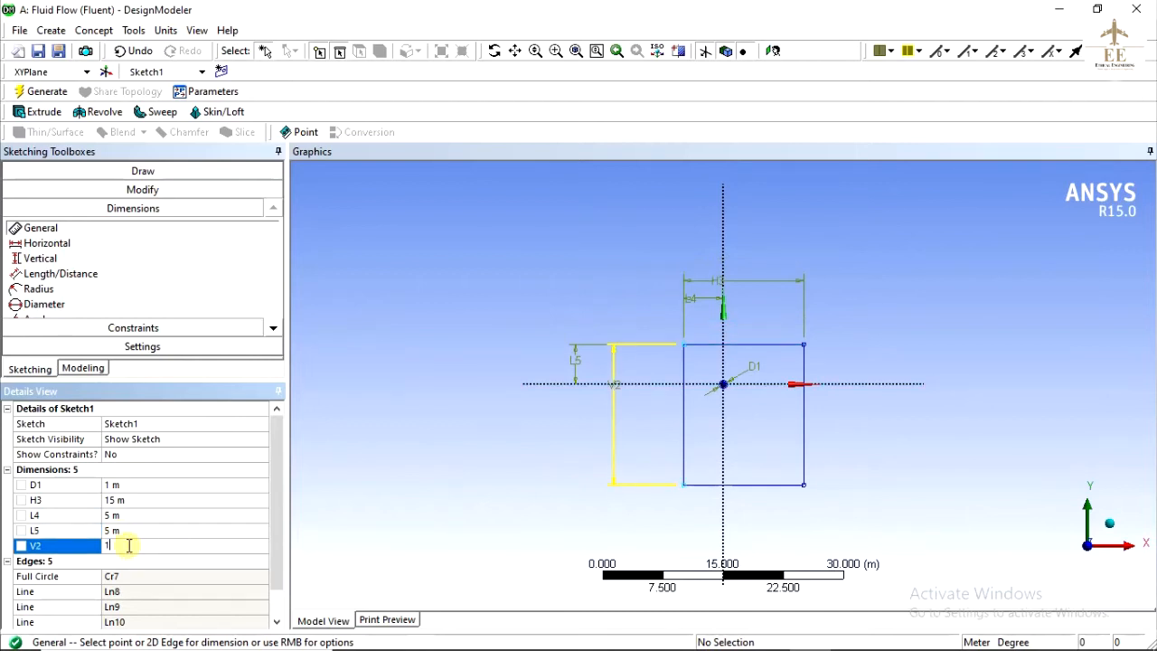
{"action": "type", "text": "0"}
{"action": "key", "text": "Return"}
{"action": "scroll", "coordinate": [780, 434], "scroll_direction": "up", "scroll_amount": 5}
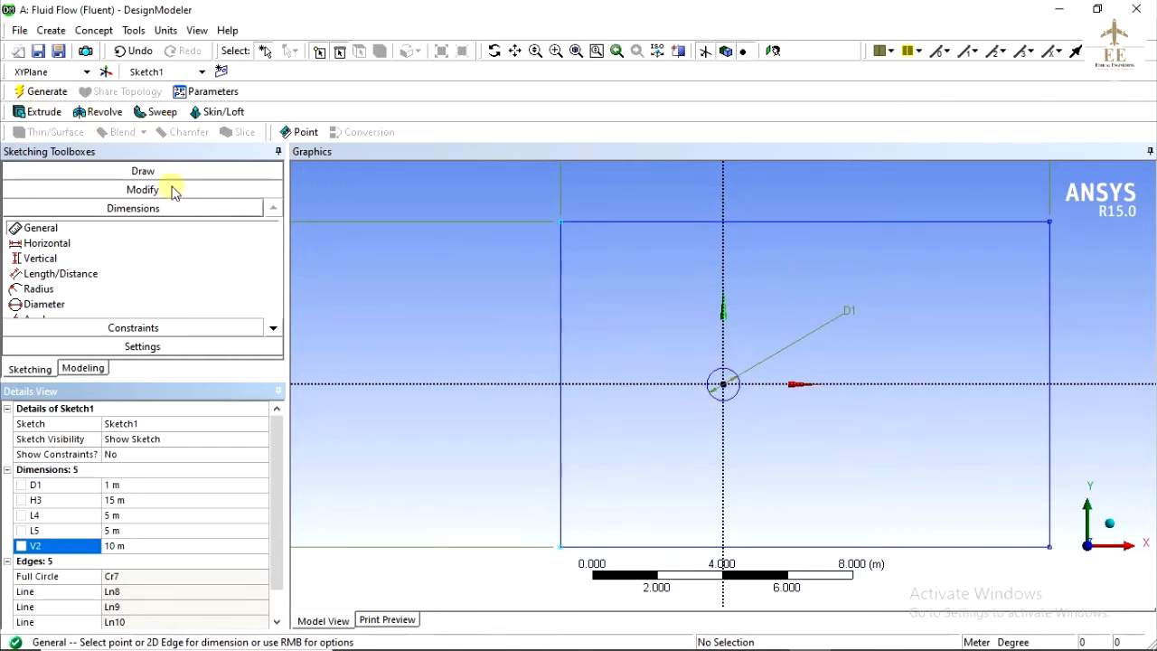
{"action": "left_click", "coordinate": [36, 93]}
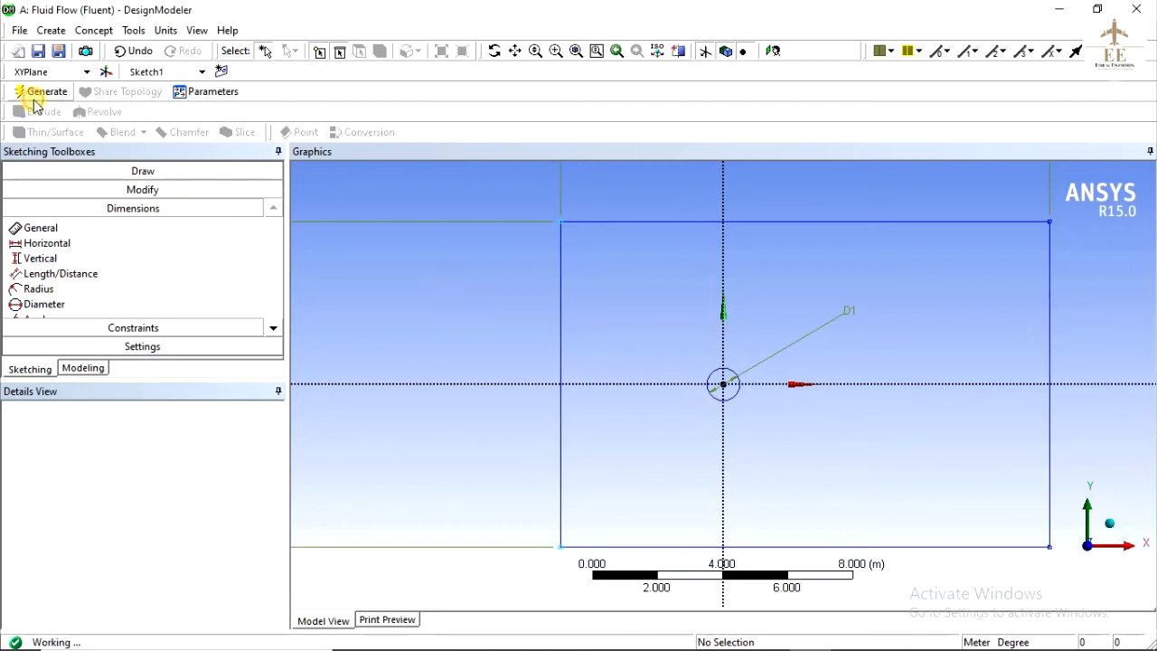
Create a surface from Sketch1 on the XY plane using Surfaces From Sketches and generate it.
{"action": "left_click", "coordinate": [79, 369]}
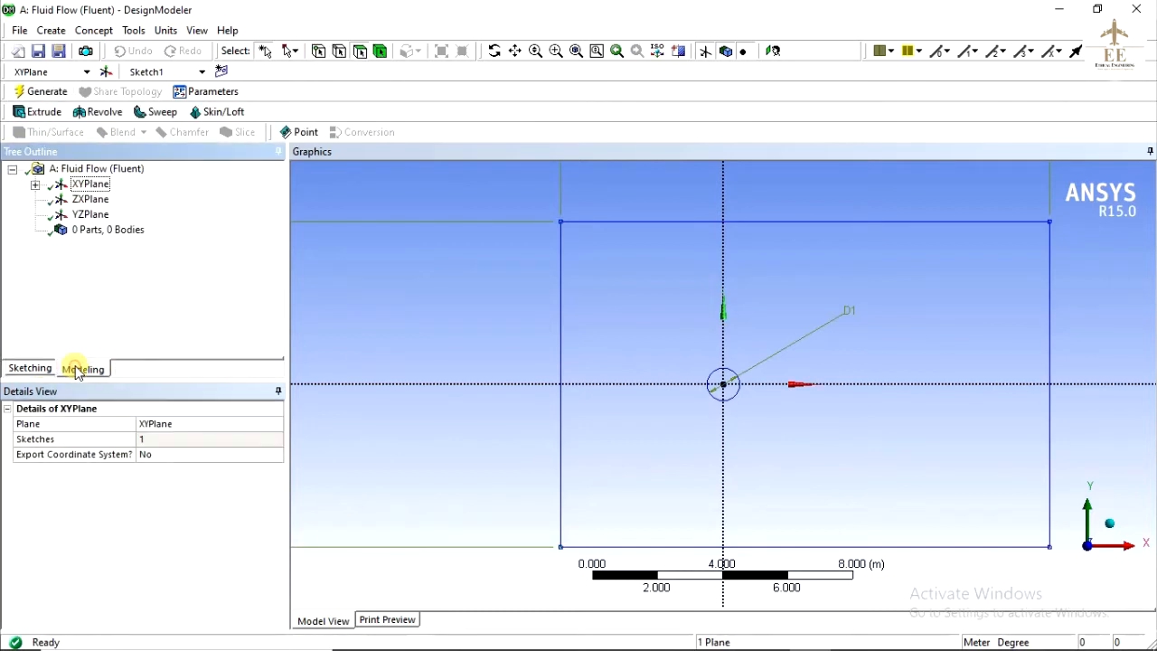
{"action": "left_click", "coordinate": [35, 185]}
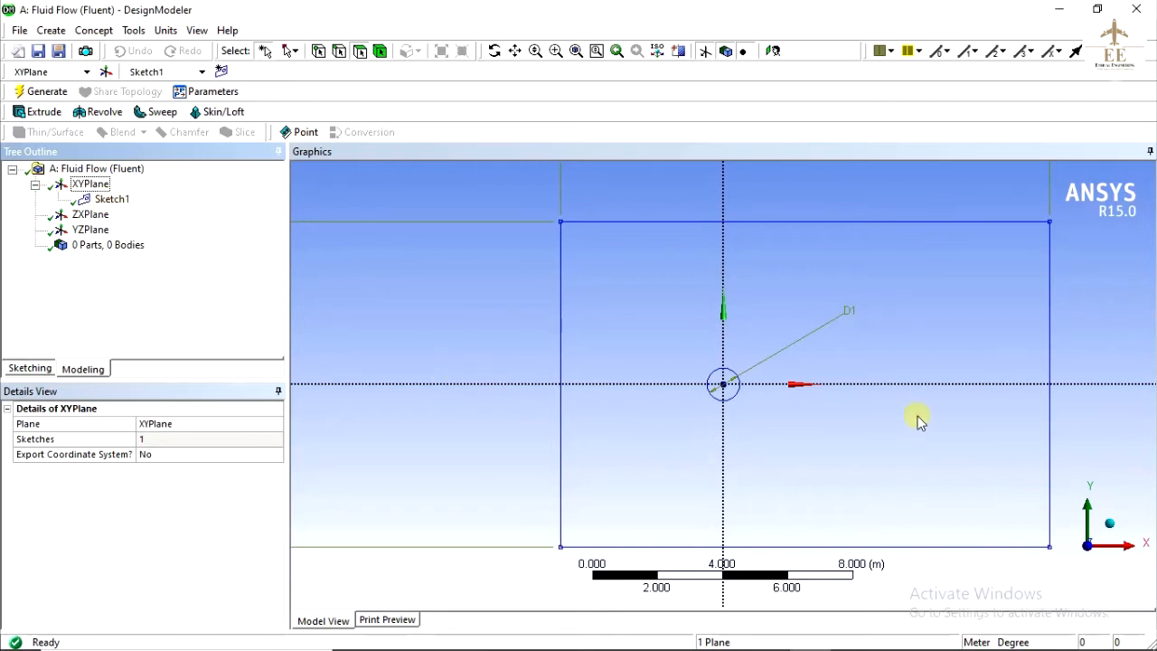
{"action": "left_click", "coordinate": [95, 30]}
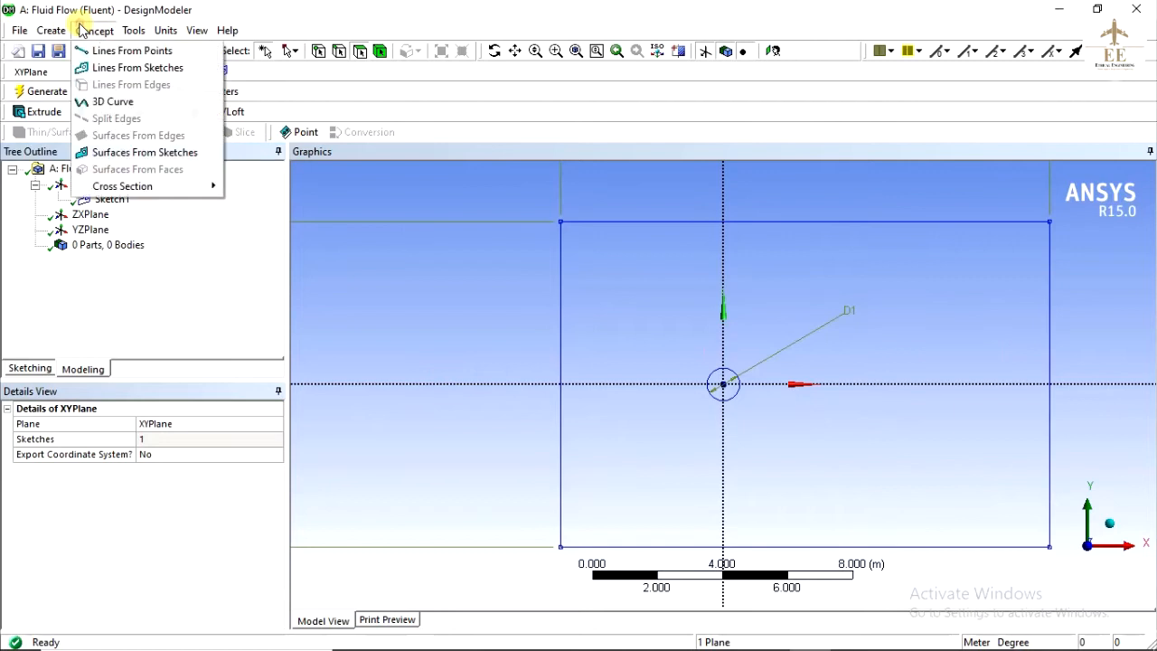
{"action": "left_click", "coordinate": [105, 155]}
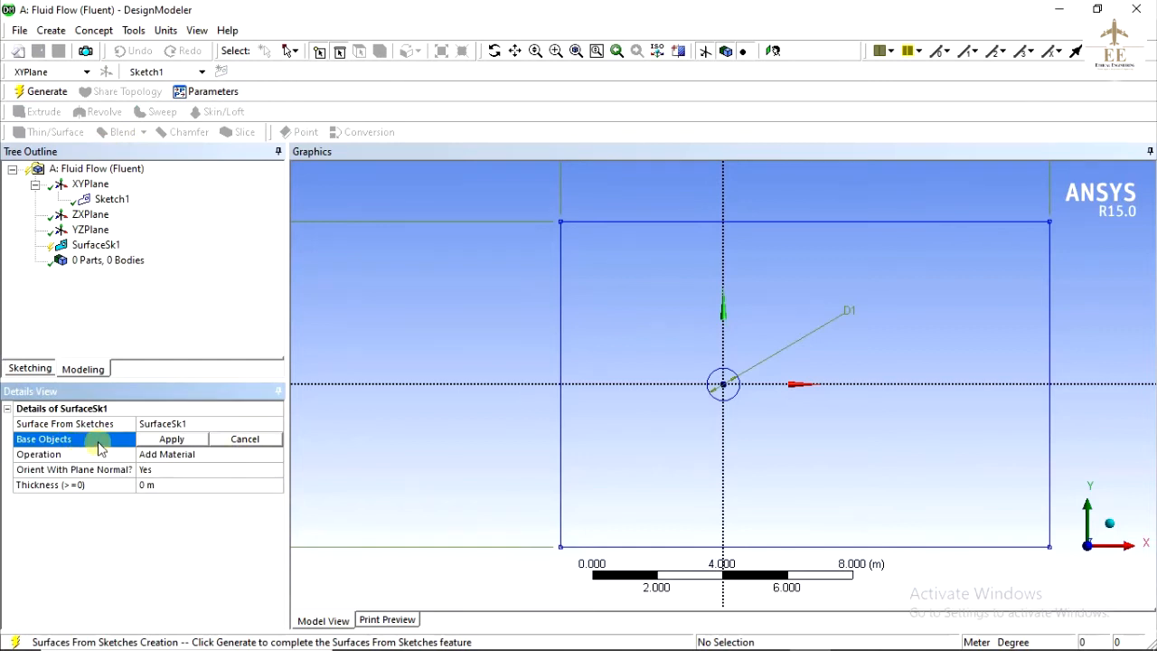
{"action": "left_click", "coordinate": [112, 199]}
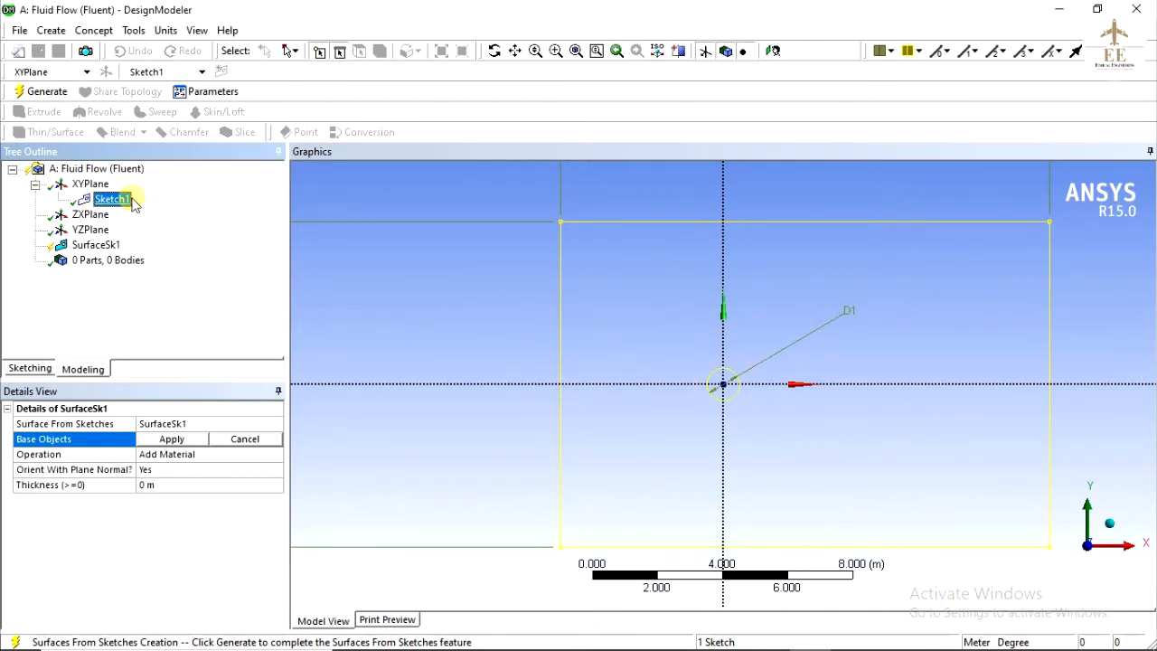
{"action": "left_click", "coordinate": [174, 440]}
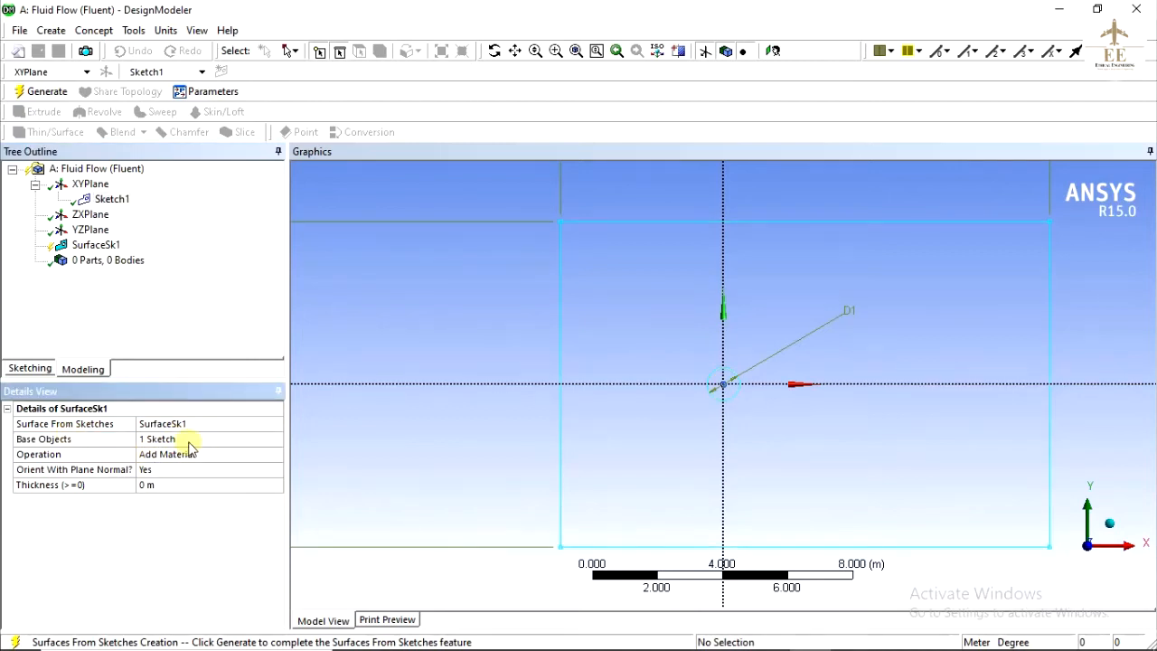
{"action": "left_click", "coordinate": [44, 93]}
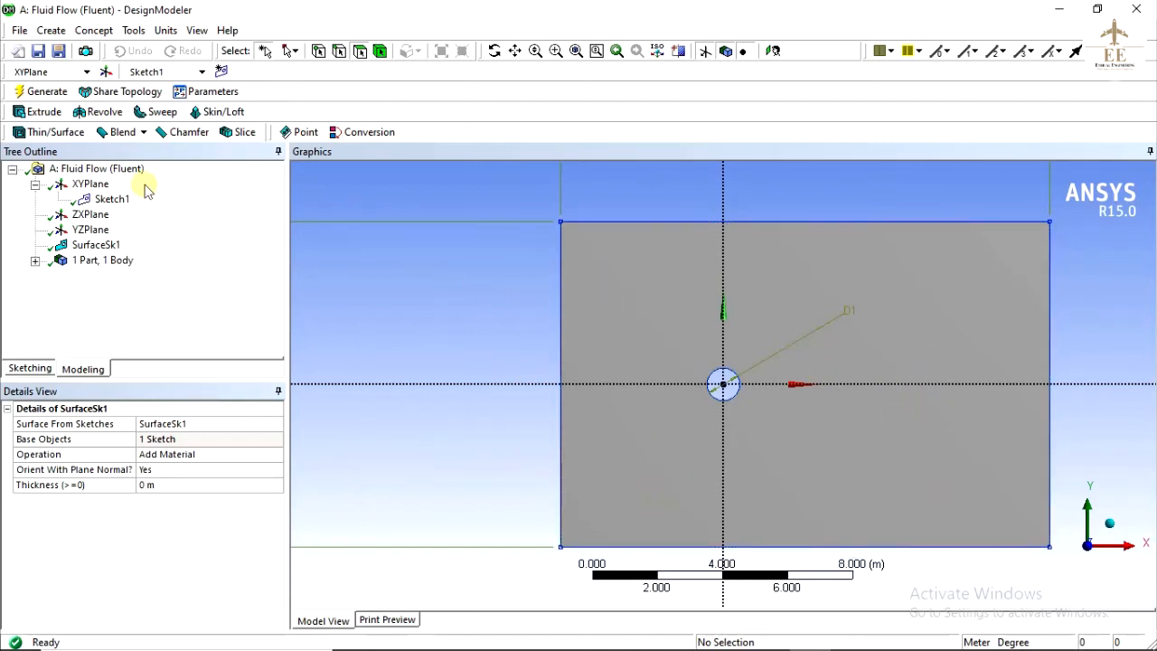
Create a named selection "Velocity_inlet" from the rectangle's left, top and bottom edges and generate it.
{"action": "left_click", "coordinate": [340, 51]}
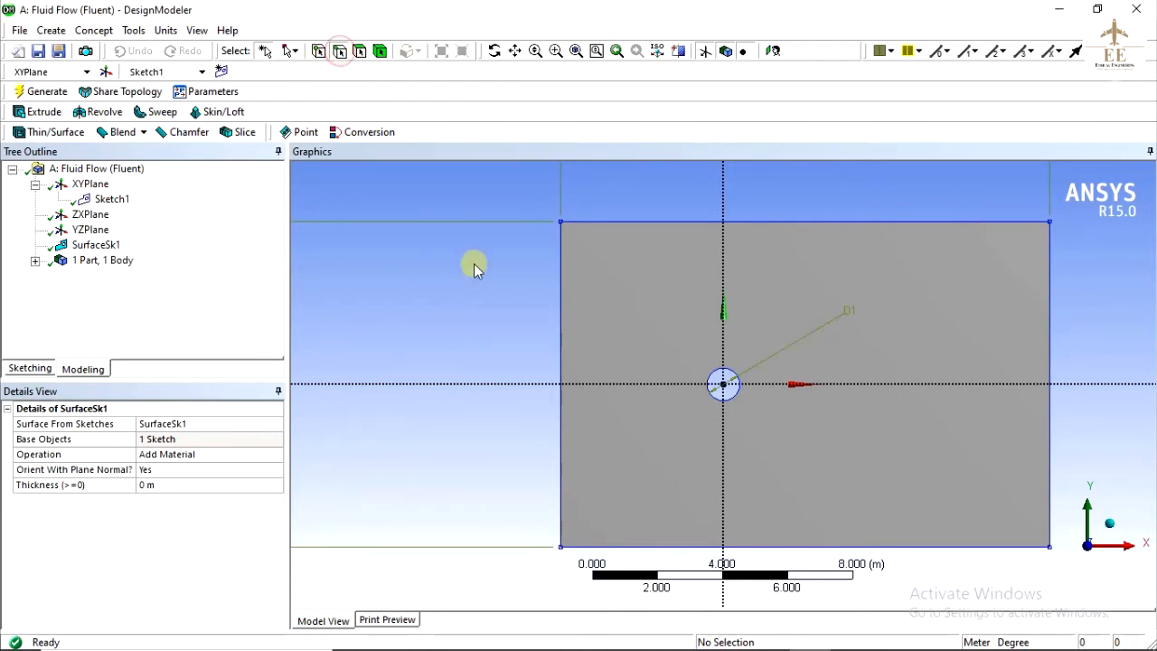
{"action": "left_click", "coordinate": [561, 331]}
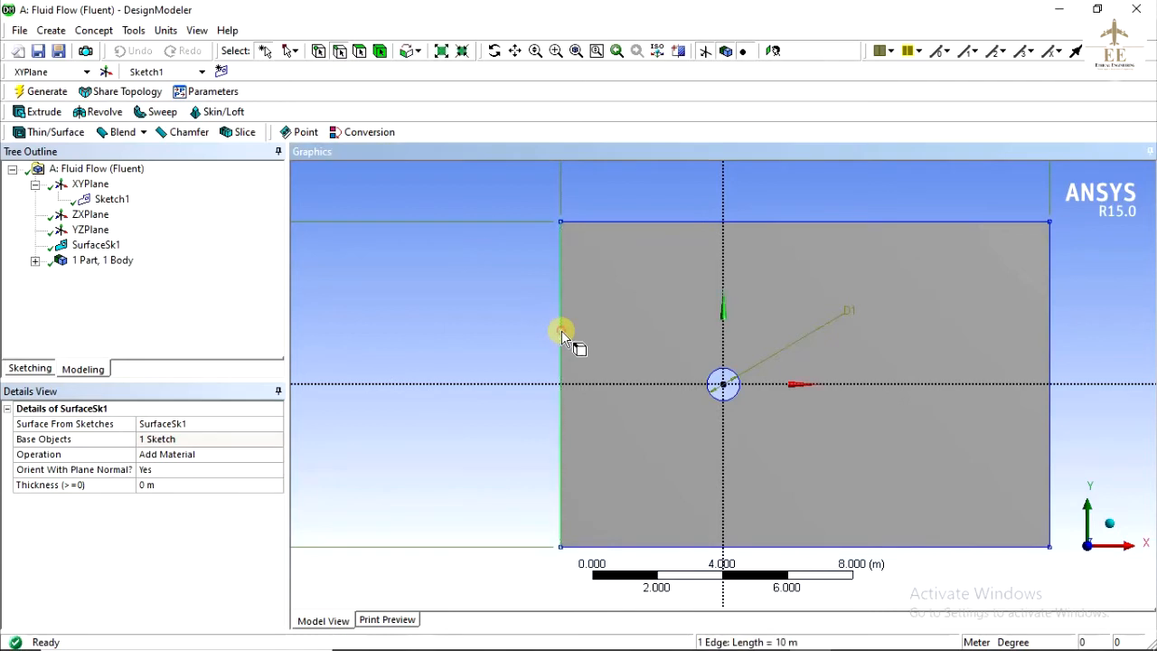
{"action": "left_click", "coordinate": [671, 548], "text": "ctrl"}
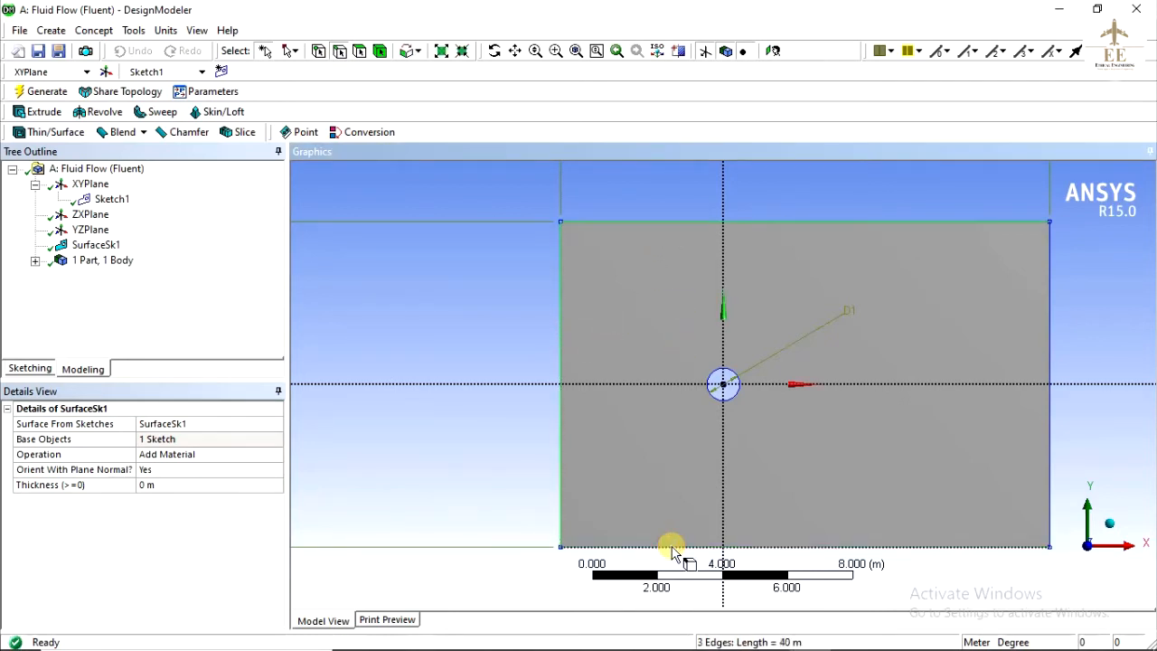
{"action": "right_click", "coordinate": [670, 548]}
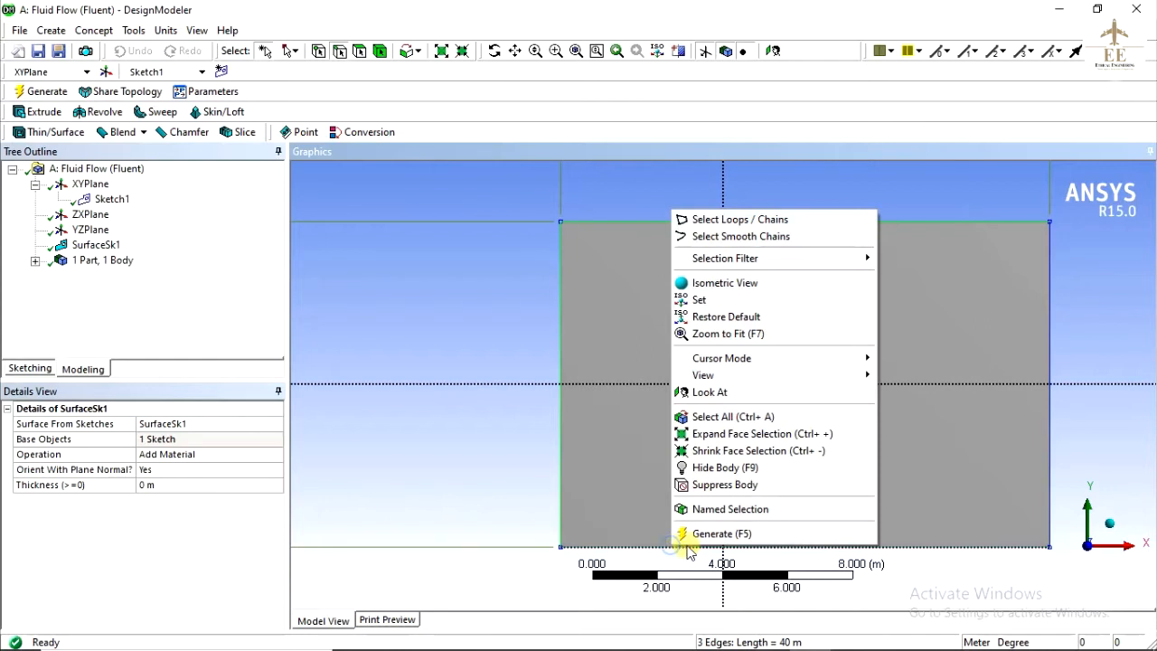
{"action": "left_click", "coordinate": [721, 512]}
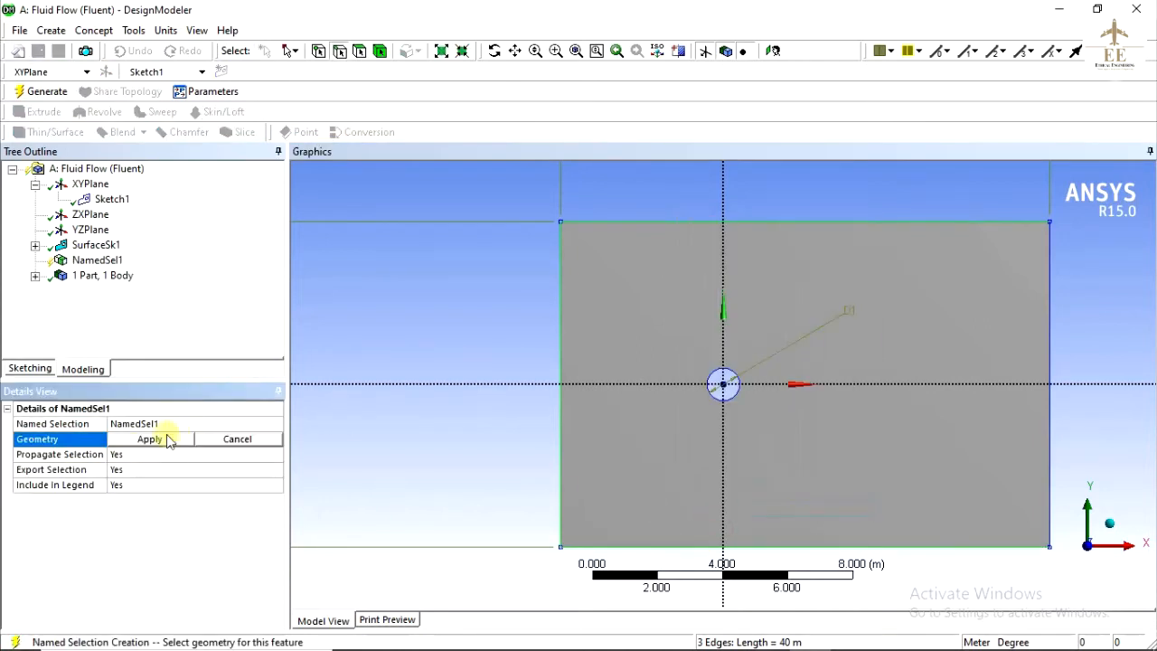
{"action": "left_click", "coordinate": [150, 439]}
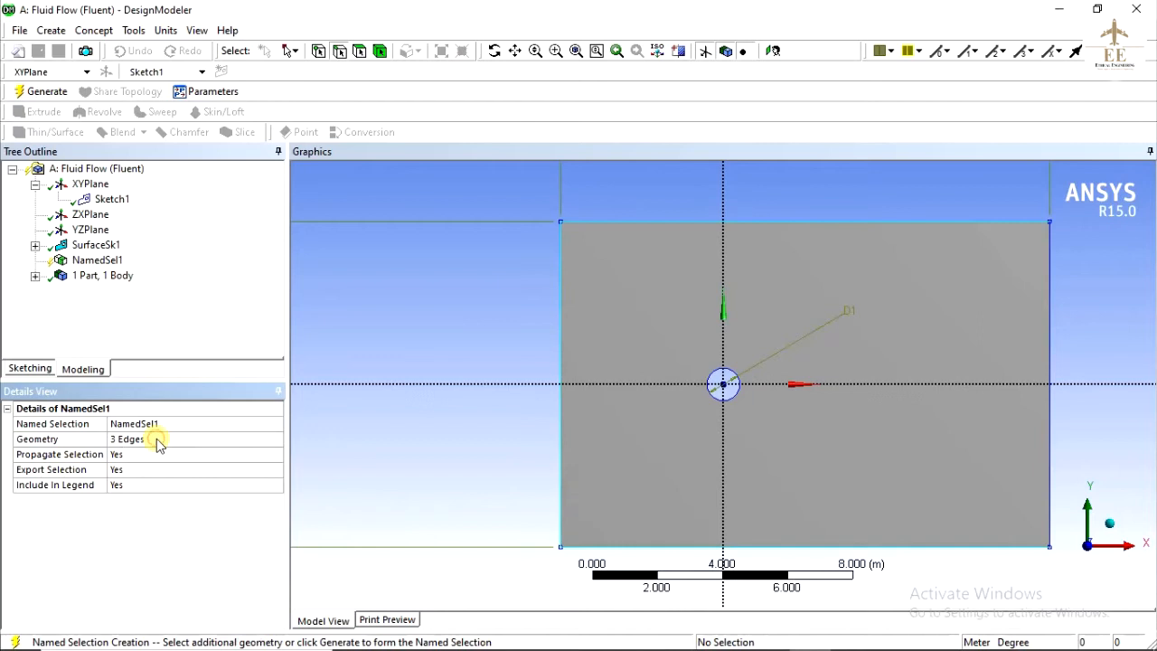
{"action": "left_click", "coordinate": [159, 425]}
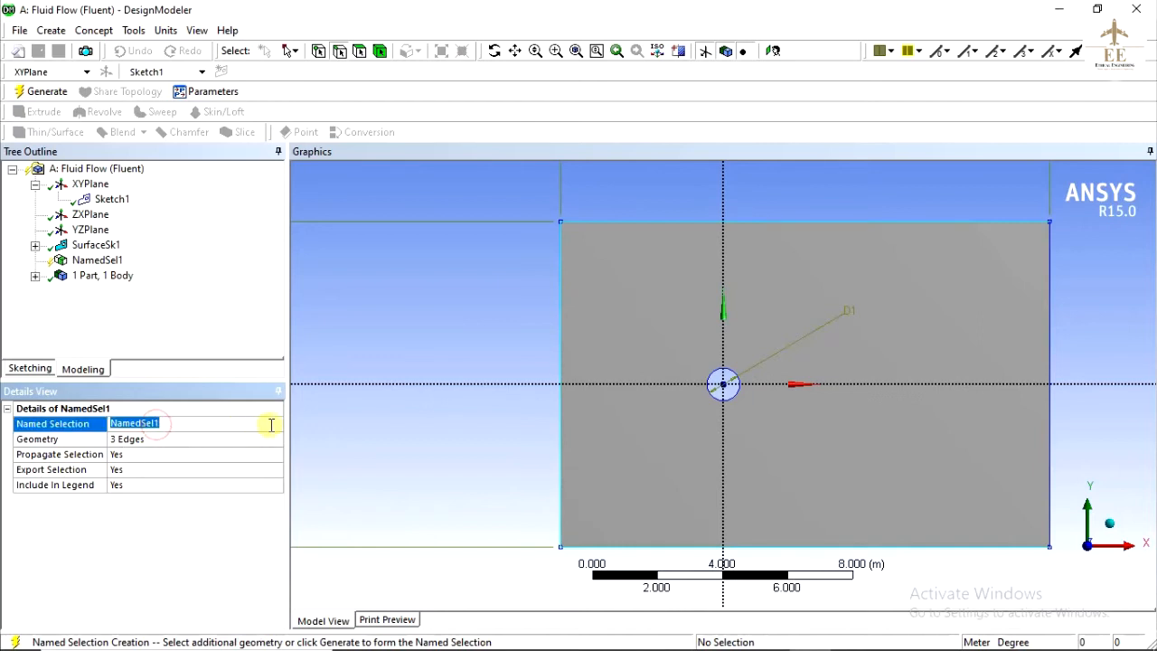
{"action": "type", "text": "I"}
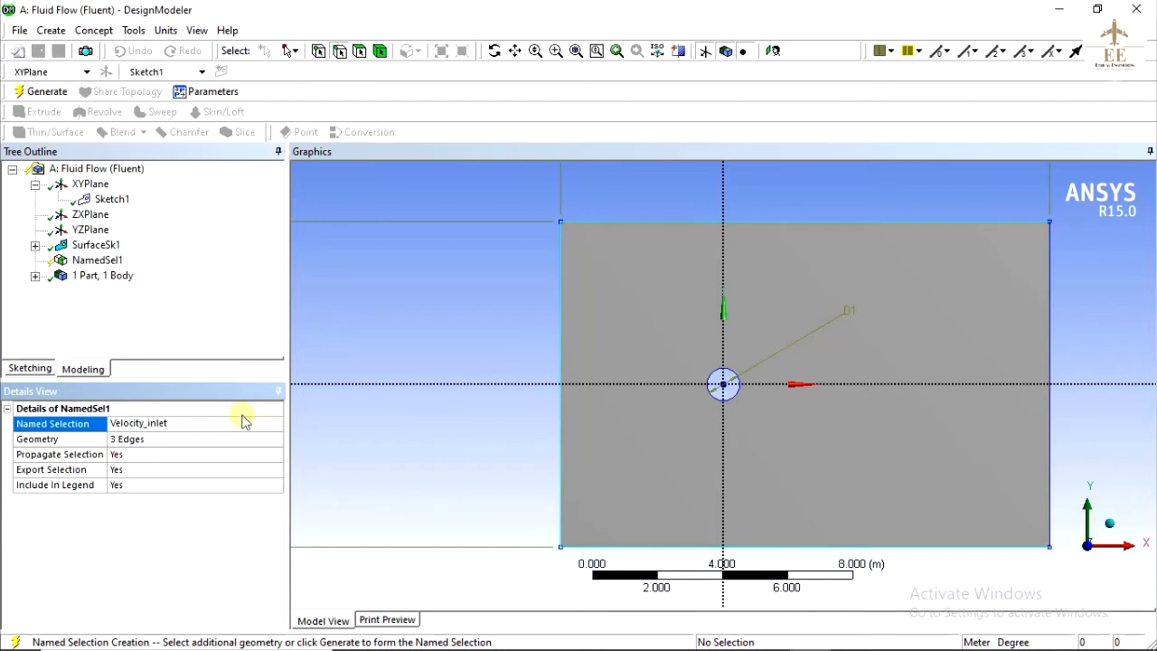
{"action": "left_click", "coordinate": [181, 552]}
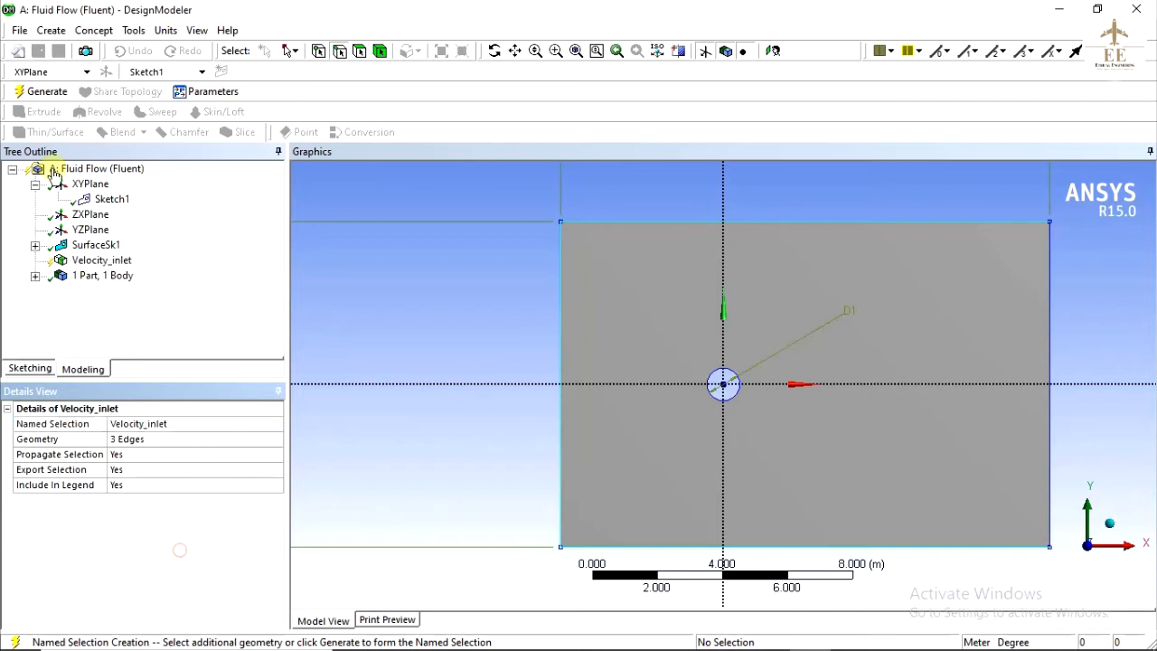
{"action": "left_click", "coordinate": [43, 93]}
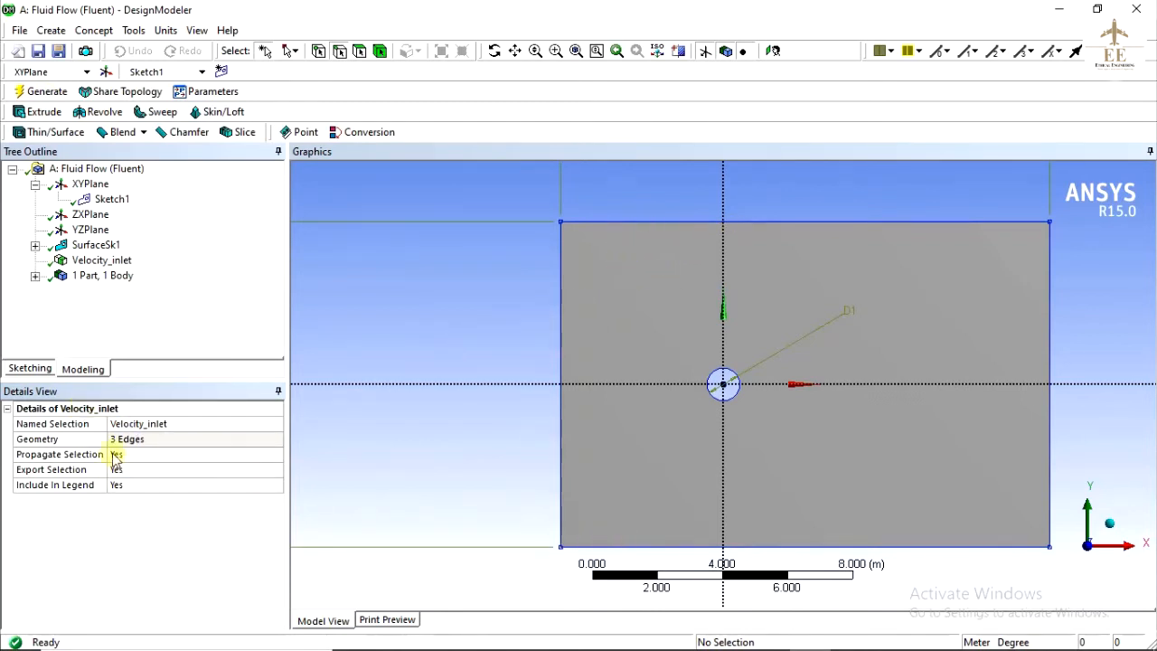
Create a named selection "Wall" from the circle's edge and generate it.
{"action": "left_click", "coordinate": [734, 372]}
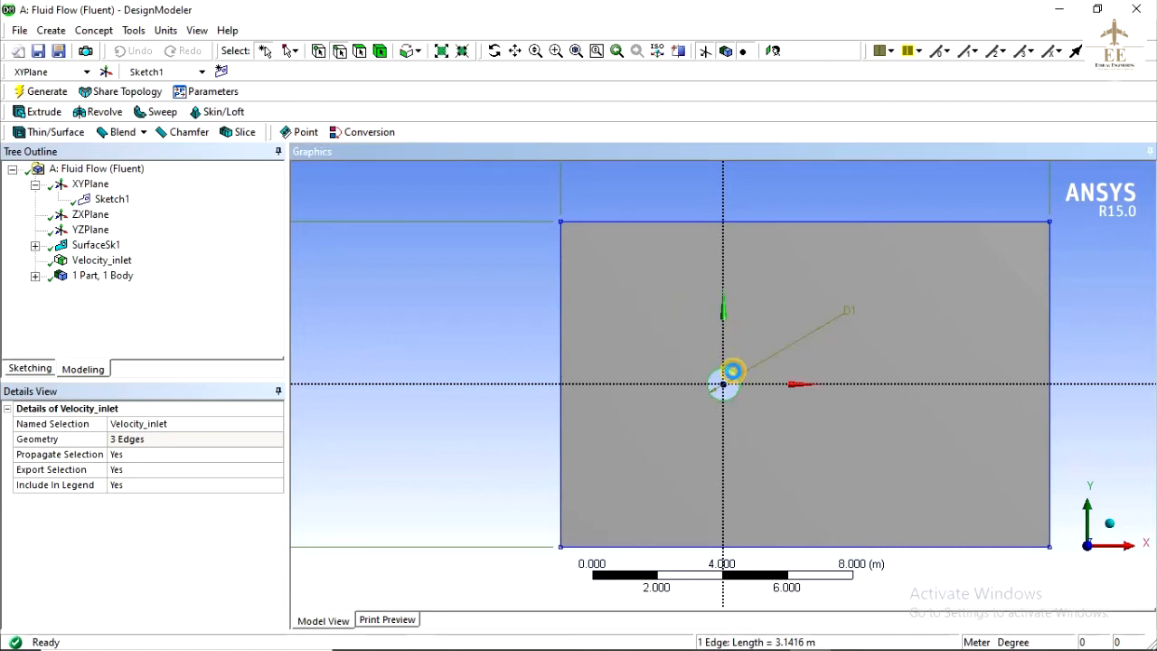
{"action": "right_click", "coordinate": [731, 370]}
{"action": "left_click", "coordinate": [783, 346]}
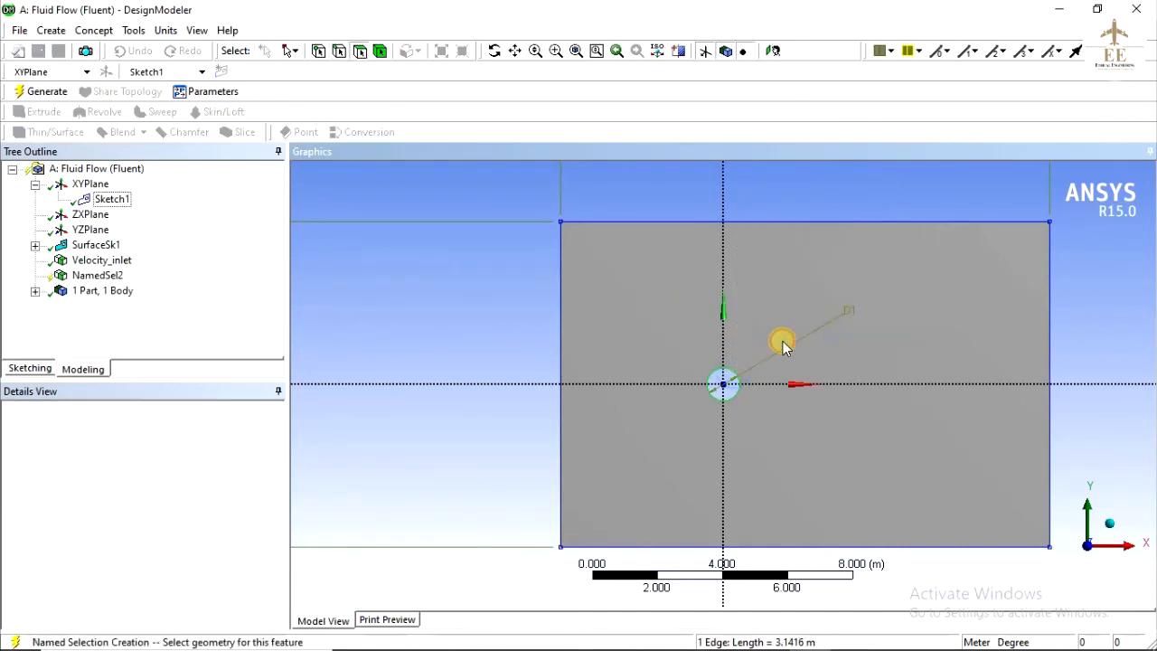
{"action": "left_click", "coordinate": [147, 439]}
{"action": "left_click", "coordinate": [150, 425]}
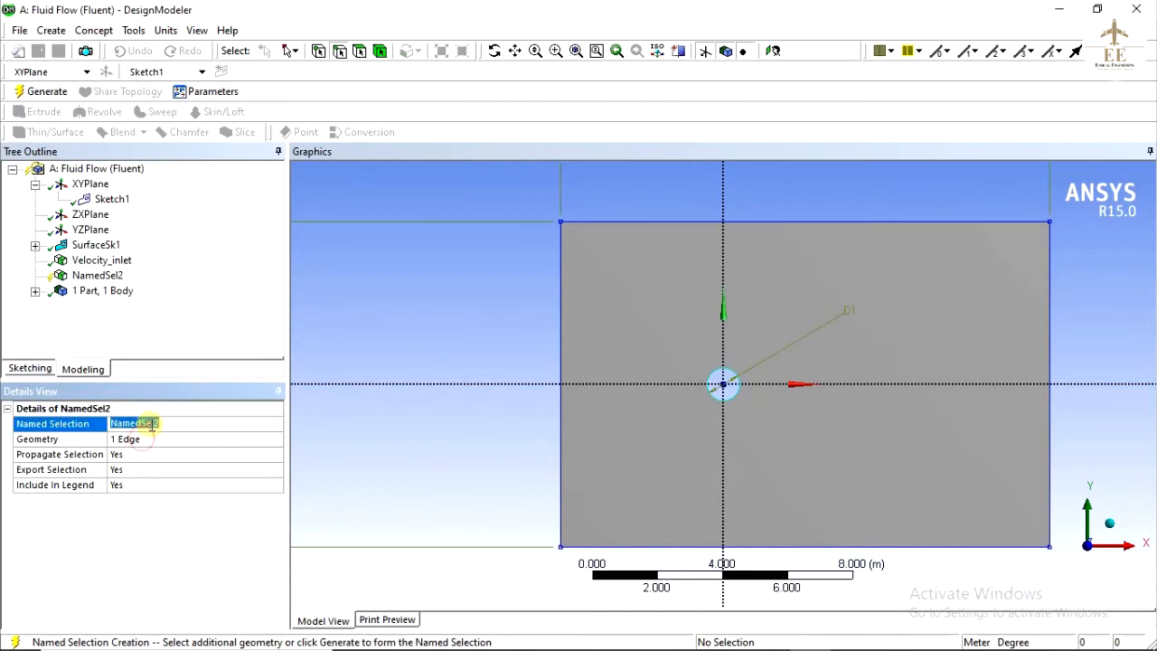
{"action": "type", "text": "Wall"}
{"action": "left_click", "coordinate": [86, 513]}
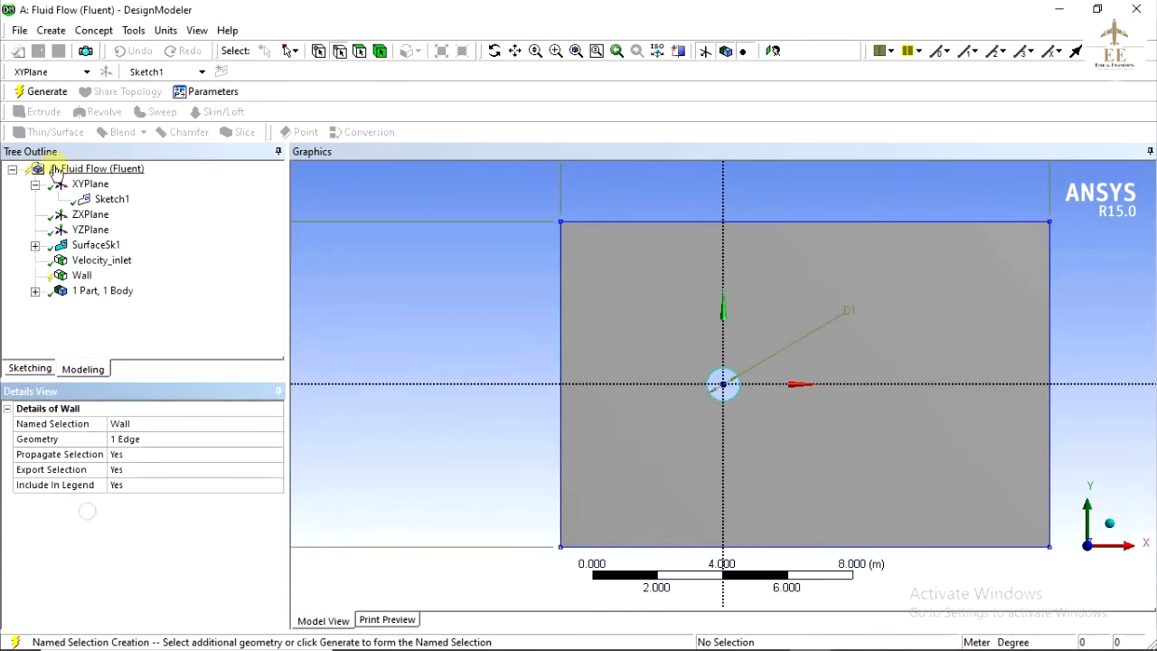
{"action": "left_click", "coordinate": [27, 94]}
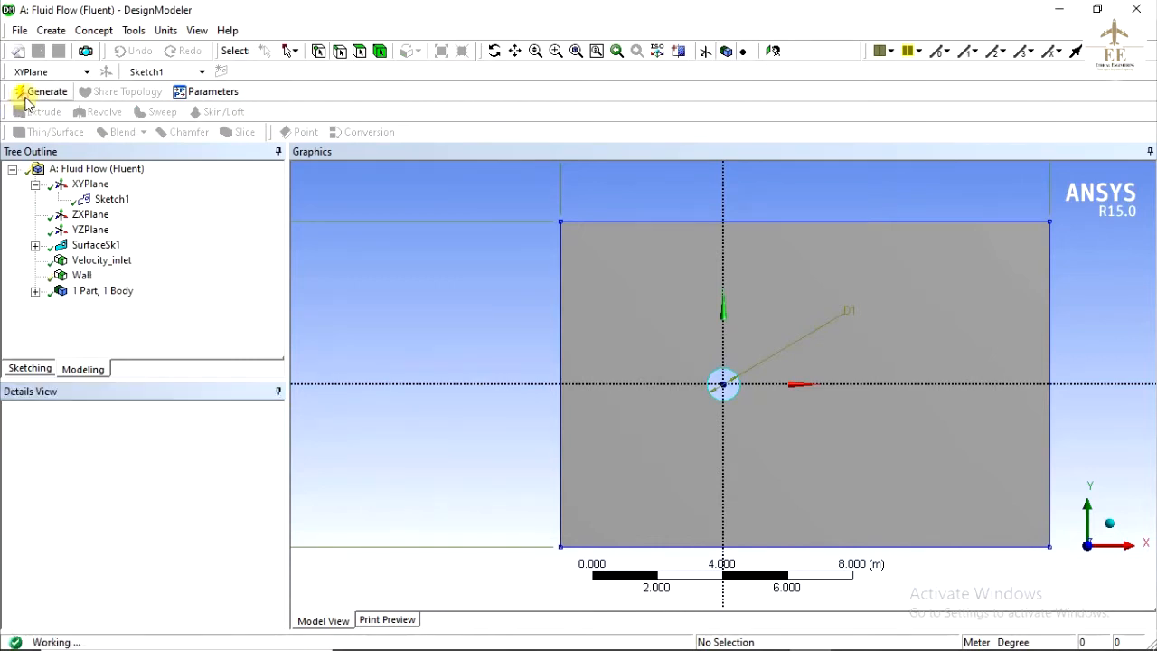
Create a named selection "Outflow" from the rectangle's right edge and generate it.
{"action": "left_click", "coordinate": [1050, 310]}
{"action": "right_click", "coordinate": [1051, 308]}
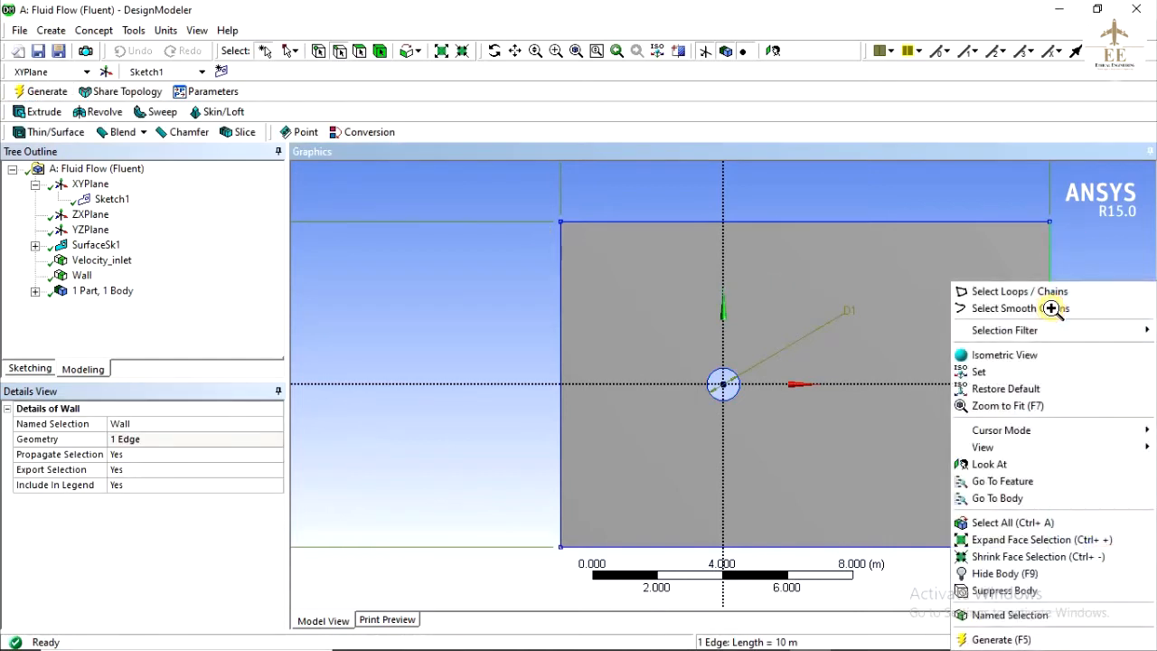
{"action": "left_click", "coordinate": [1047, 615]}
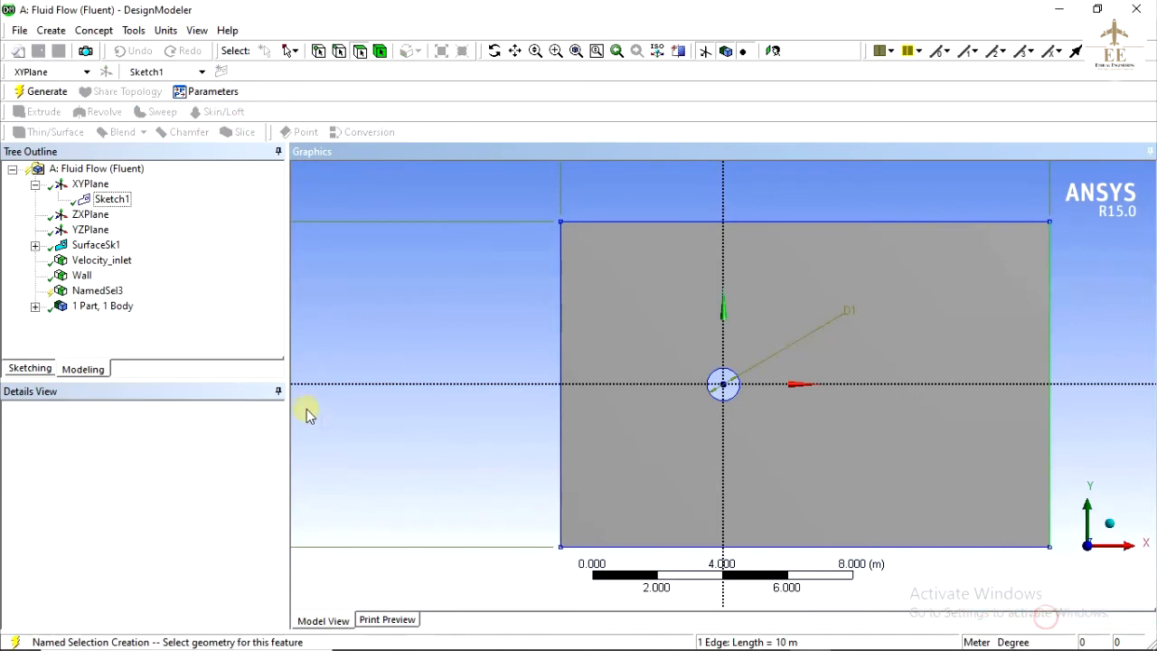
{"action": "left_click", "coordinate": [150, 438]}
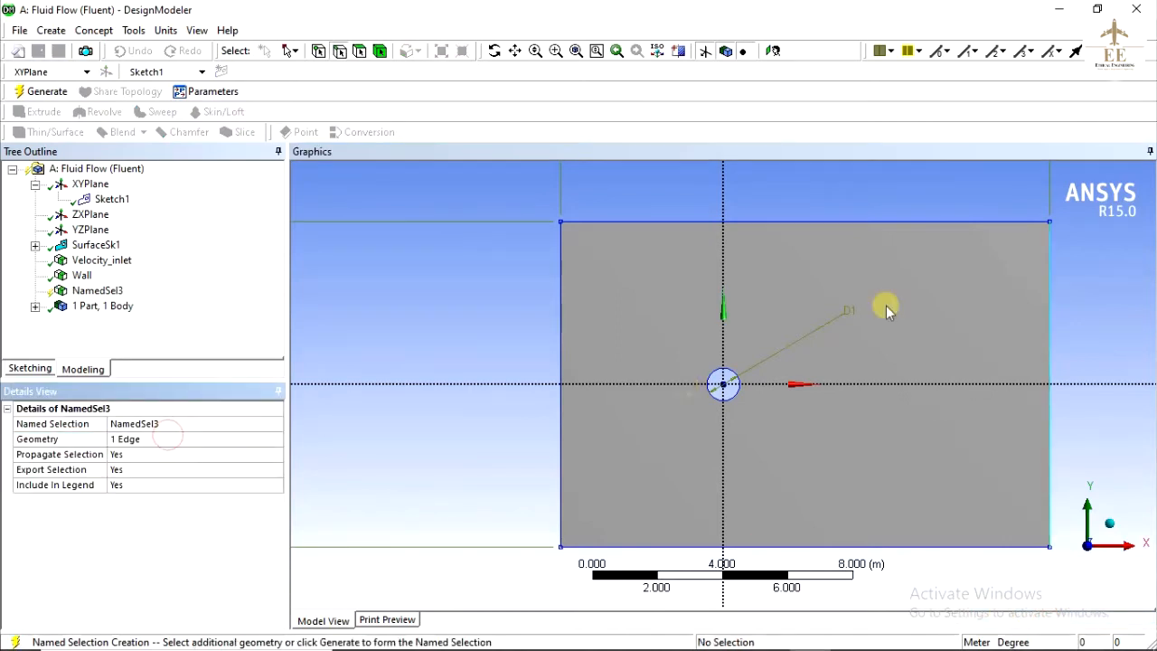
{"action": "left_click", "coordinate": [174, 423]}
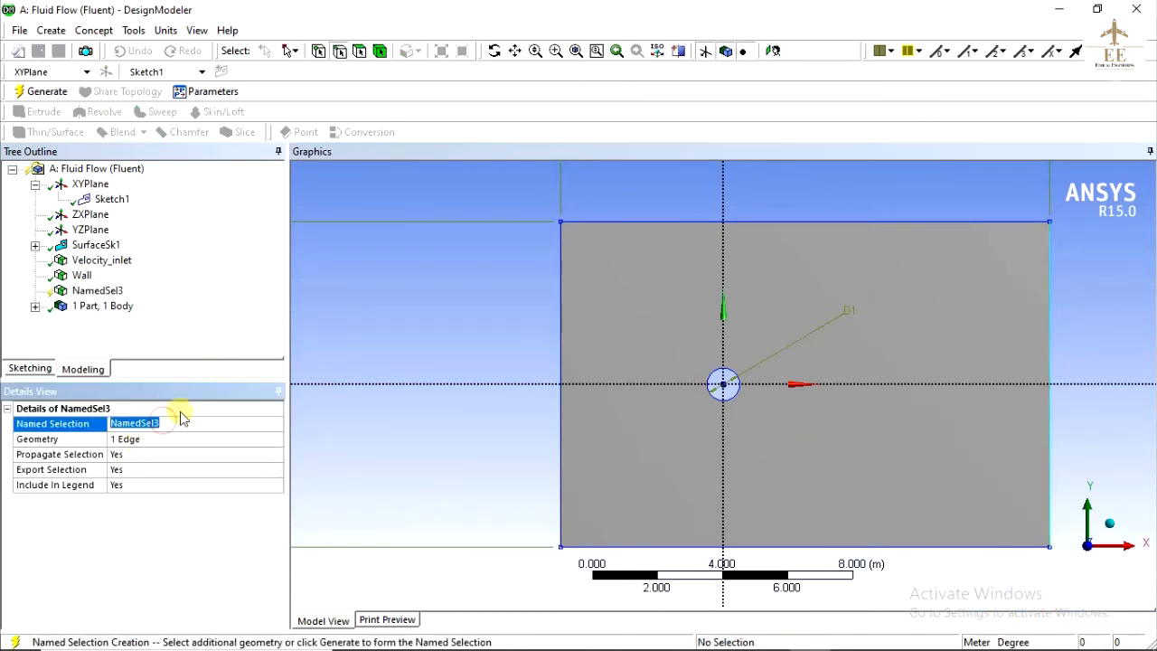
{"action": "type", "text": "Outflow"}
{"action": "left_click", "coordinate": [36, 92]}
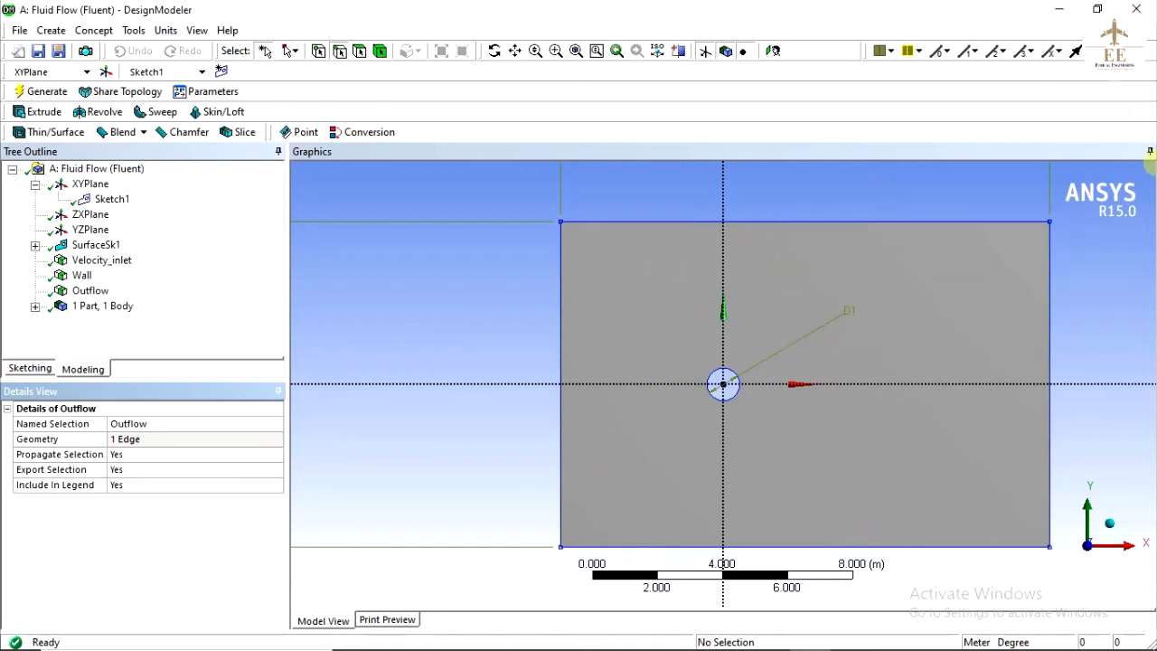
Close DesignModeler and open the Fluid Flow (Fluent) system's Mesh cell in Meshing.
{"action": "left_click", "coordinate": [1141, 11]}
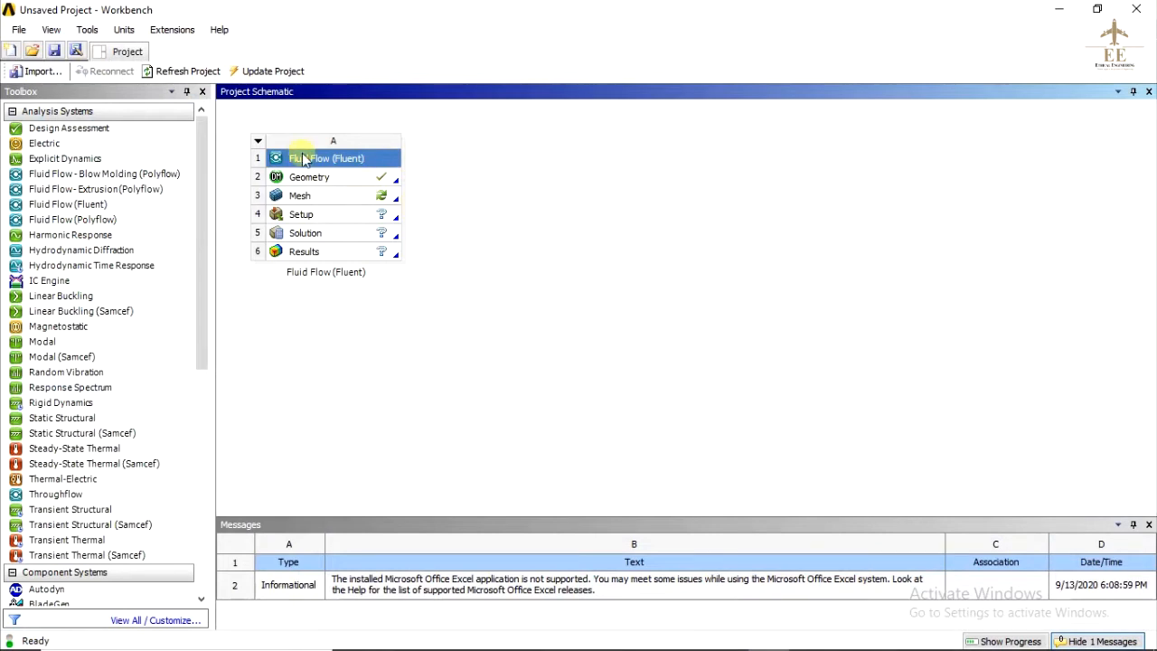
{"action": "double_click", "coordinate": [307, 196]}
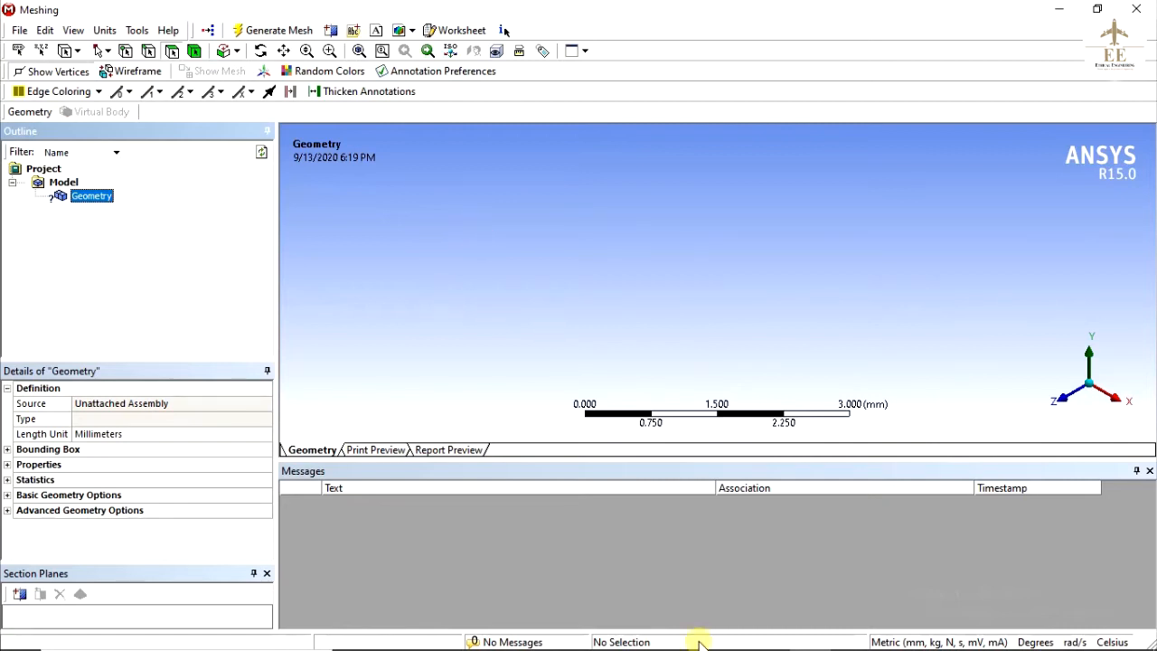
{"action": "mouse_move", "coordinate": [706, 644]}
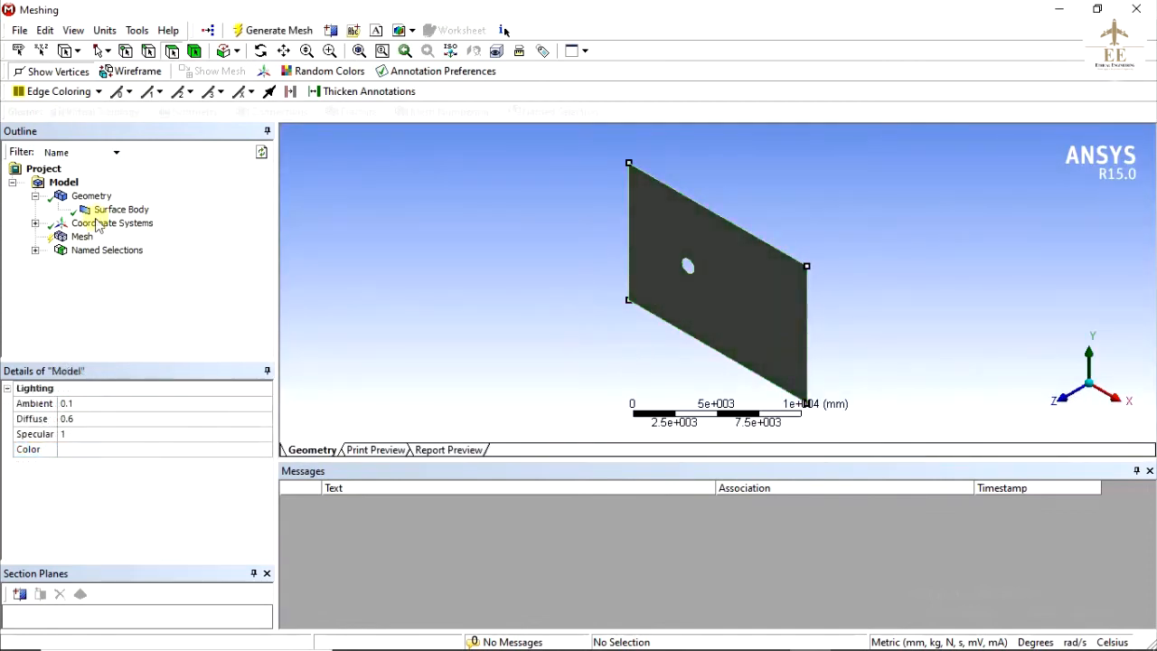
Set the Relevance Center in the mesh sizing settings to Medium.
{"action": "left_click", "coordinate": [81, 236]}
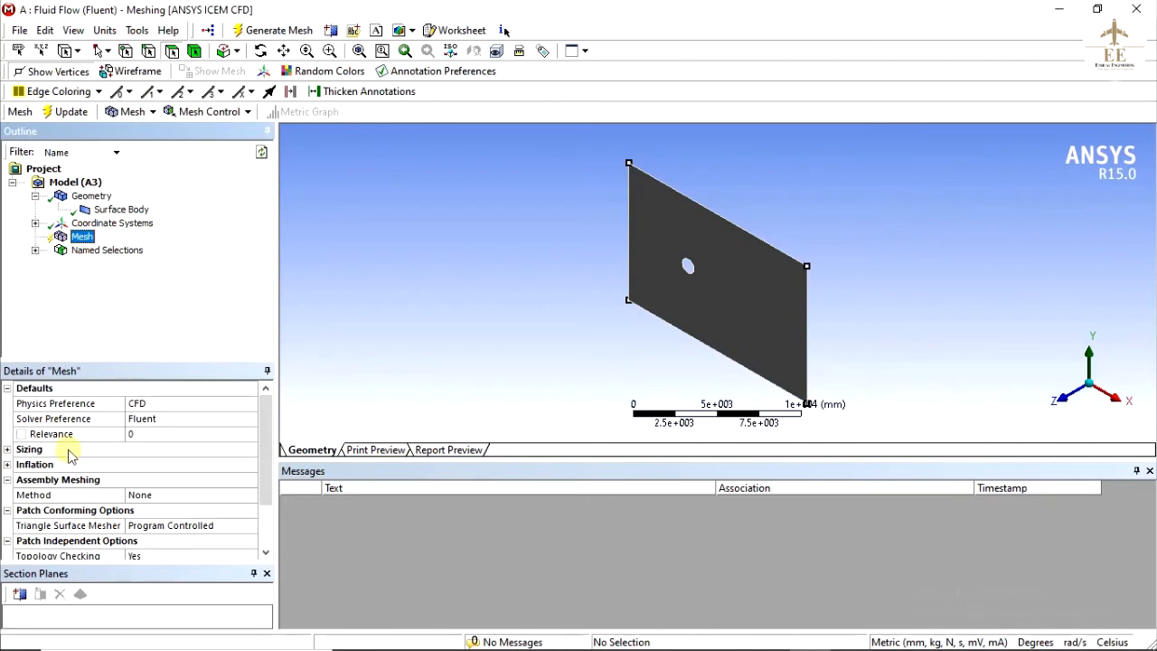
{"action": "left_click", "coordinate": [7, 450]}
{"action": "left_click", "coordinate": [217, 480]}
{"action": "left_click", "coordinate": [249, 480]}
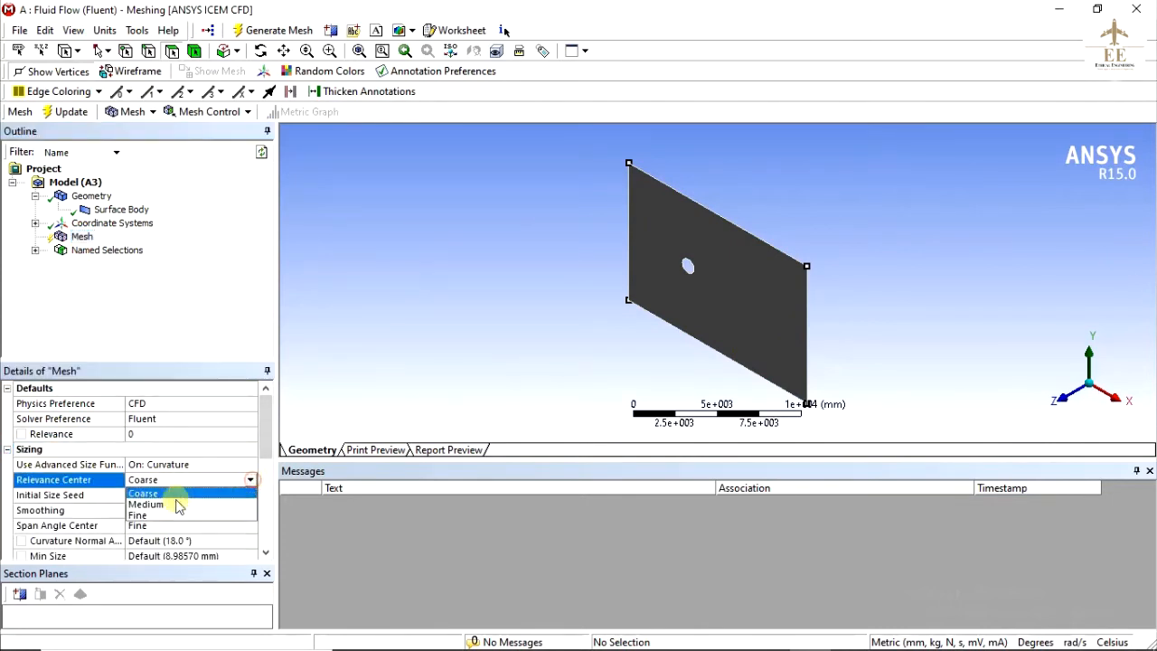
{"action": "left_click", "coordinate": [168, 508]}
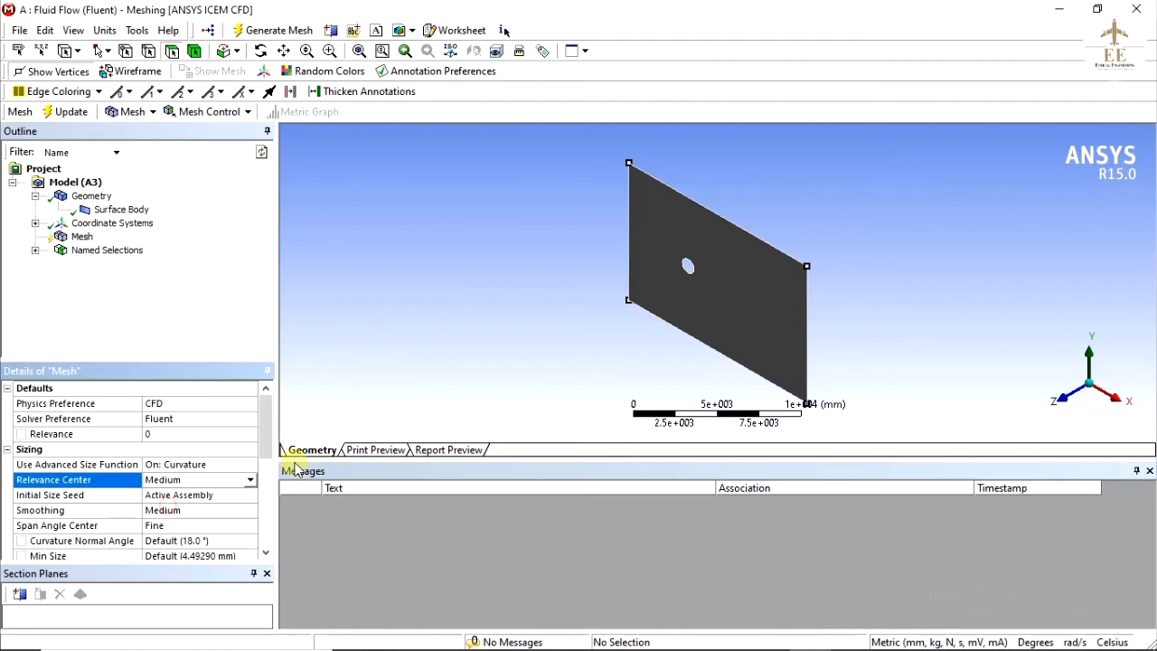
Generate the mesh for the flow domain and view it face-on in the XY plane.
{"action": "left_click", "coordinate": [1060, 399]}
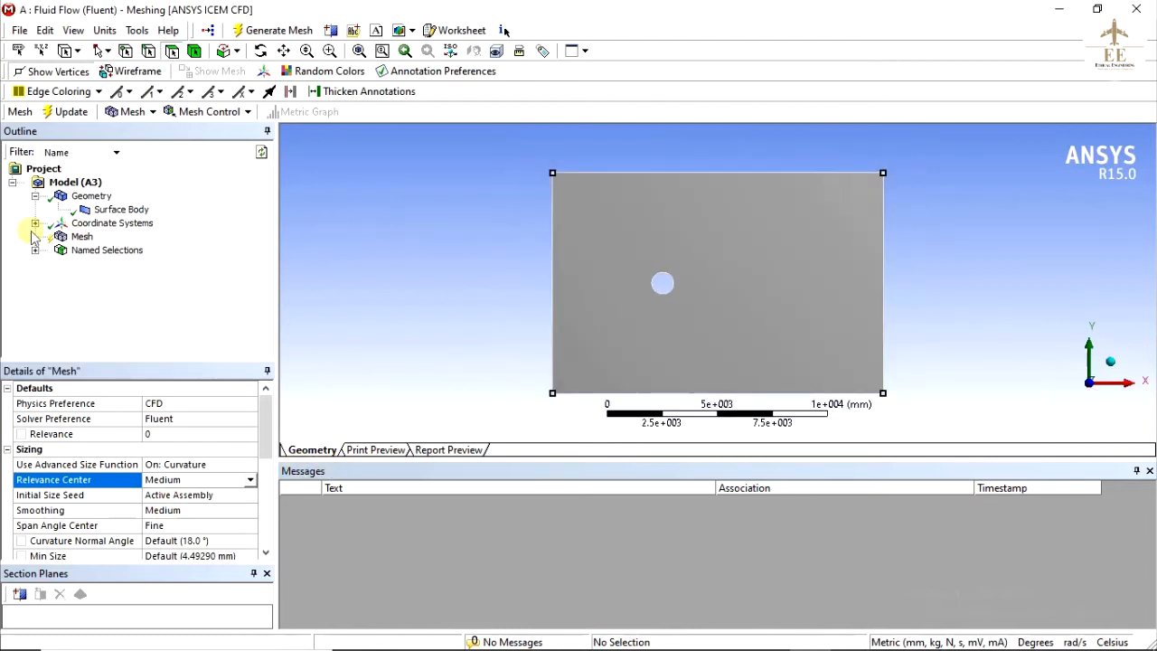
{"action": "right_click", "coordinate": [90, 238]}
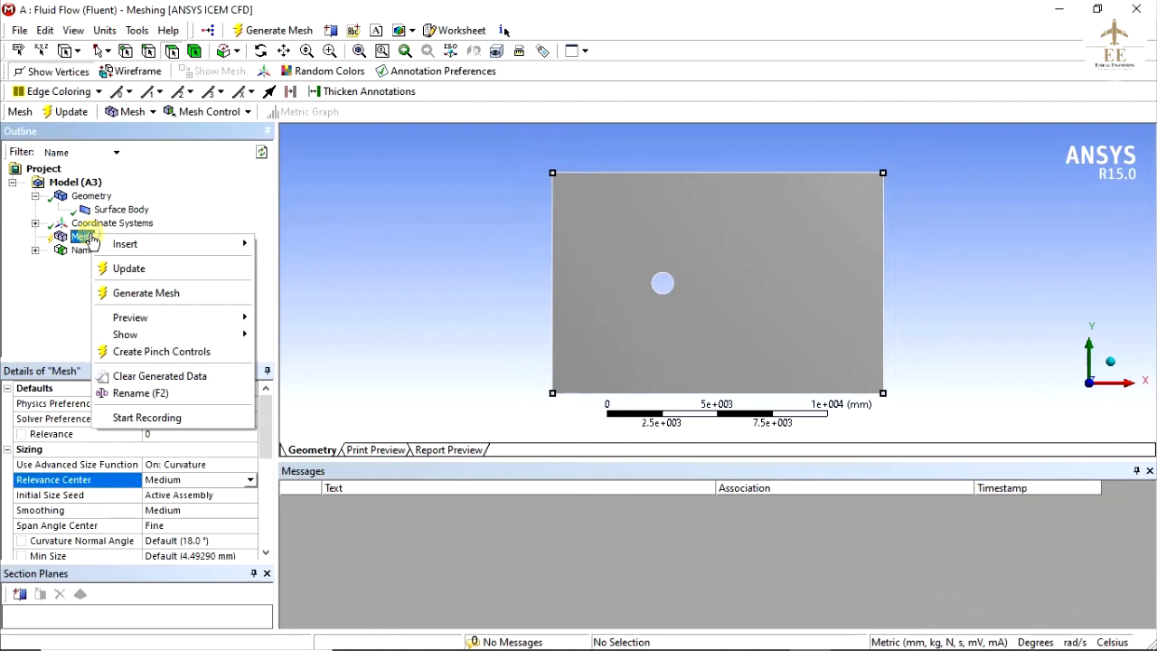
{"action": "left_click", "coordinate": [134, 294]}
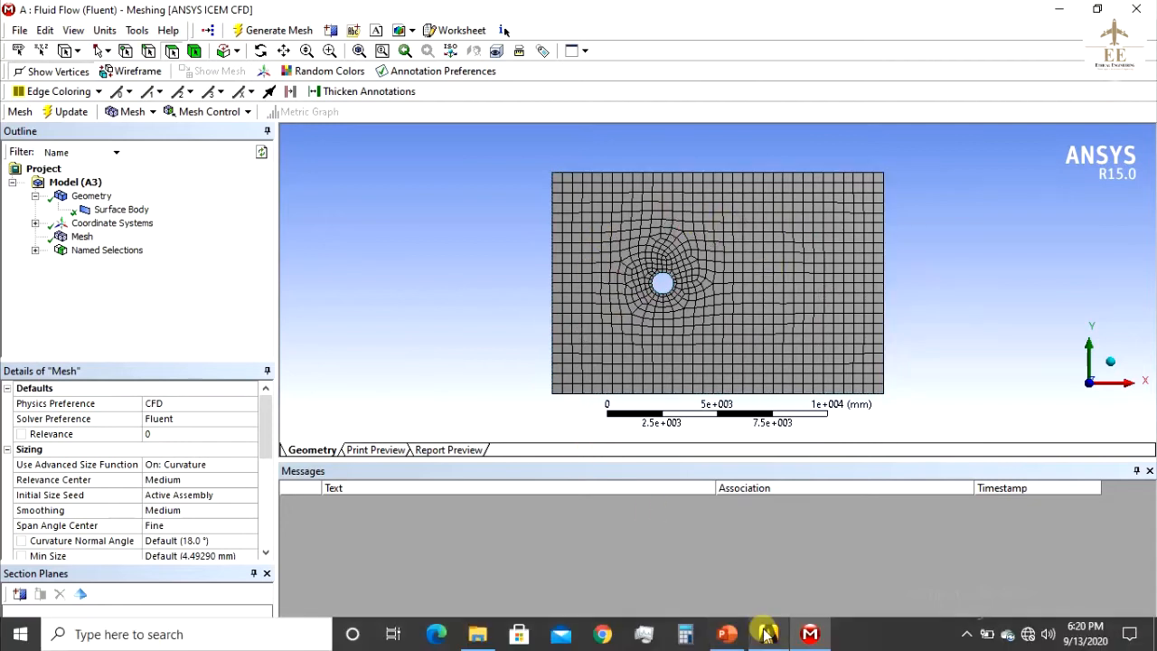
Update the Fluid Flow (Fluent) system's Mesh cell in Workbench, close Meshing and open the Setup cell.
{"action": "left_click", "coordinate": [767, 633]}
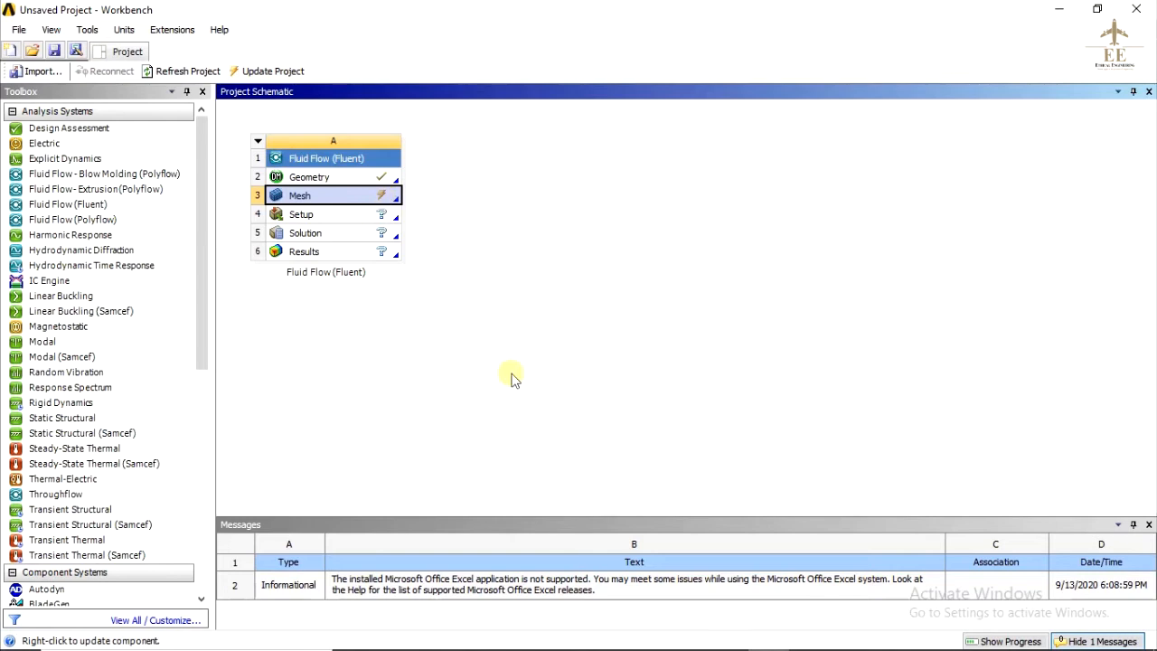
{"action": "left_click", "coordinate": [810, 634]}
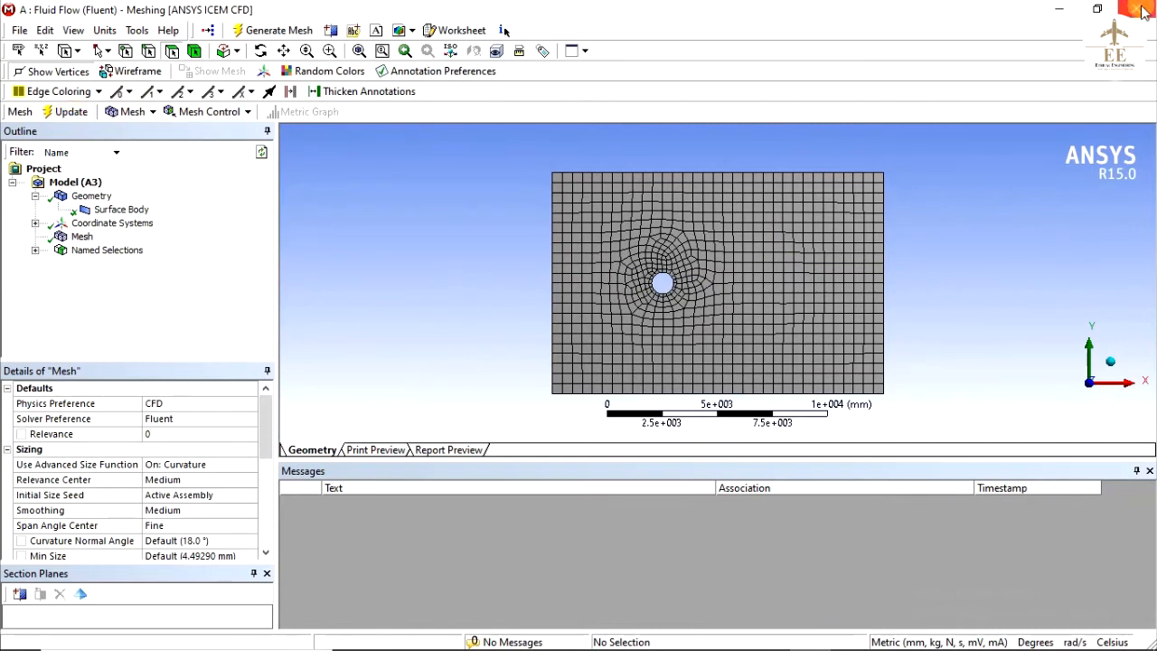
{"action": "left_click", "coordinate": [769, 642]}
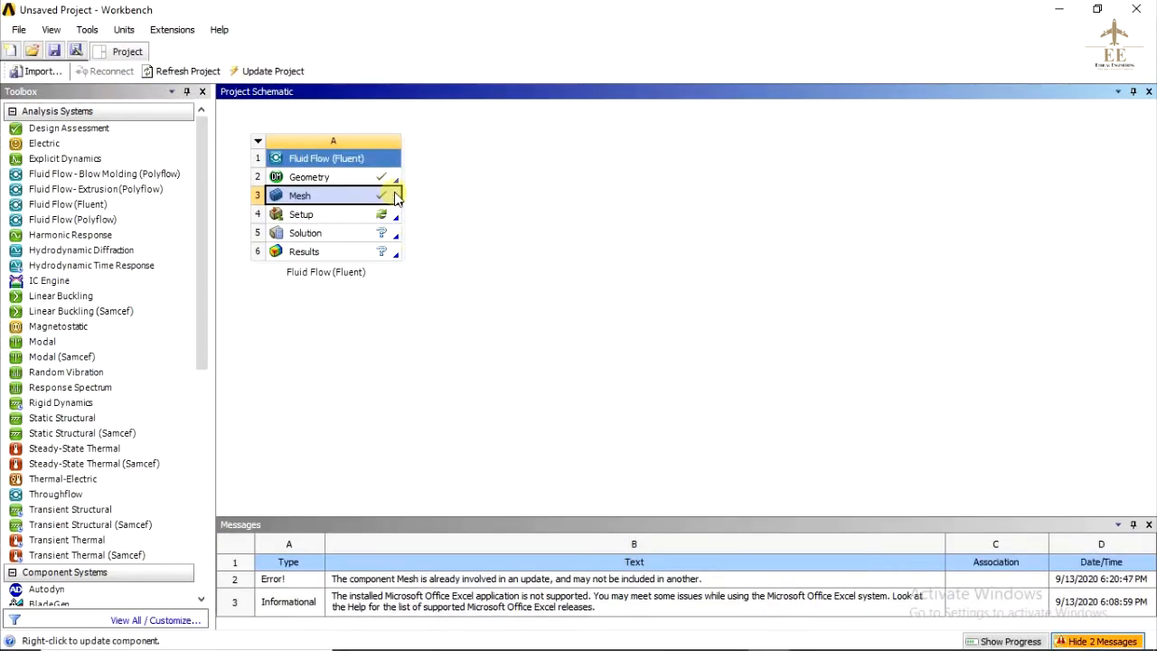
{"action": "left_click", "coordinate": [810, 642]}
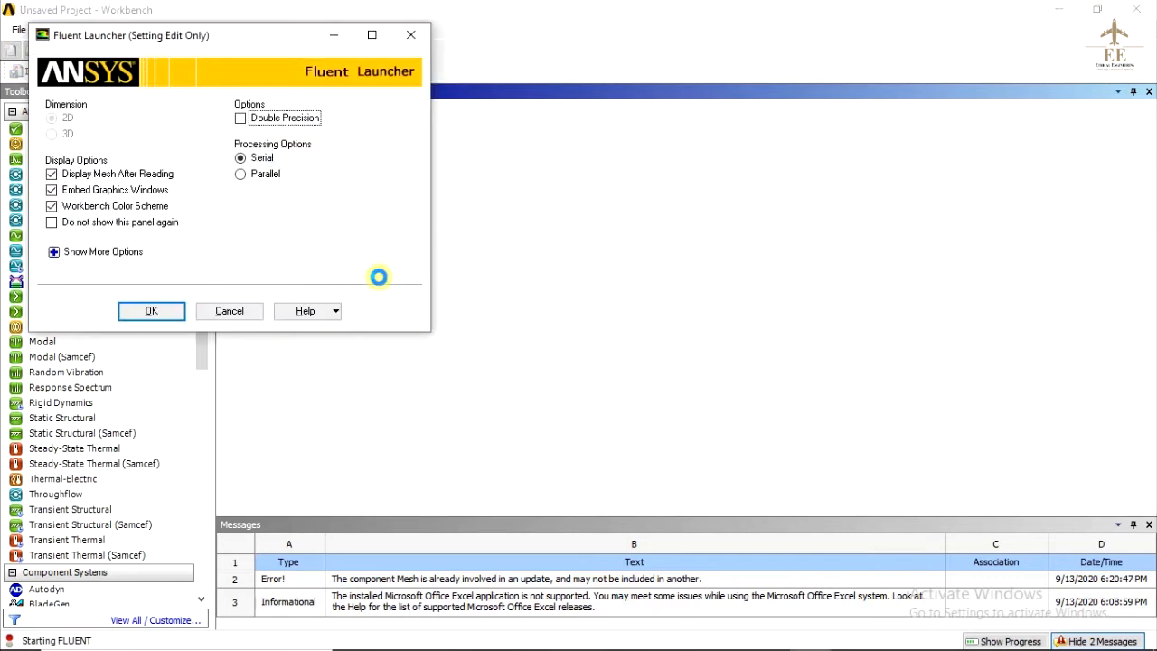
Launch Fluent with Double Precision enabled and Serial processing.
{"action": "left_click_drag", "start_coordinate": [161, 45], "coordinate": [270, 83]}
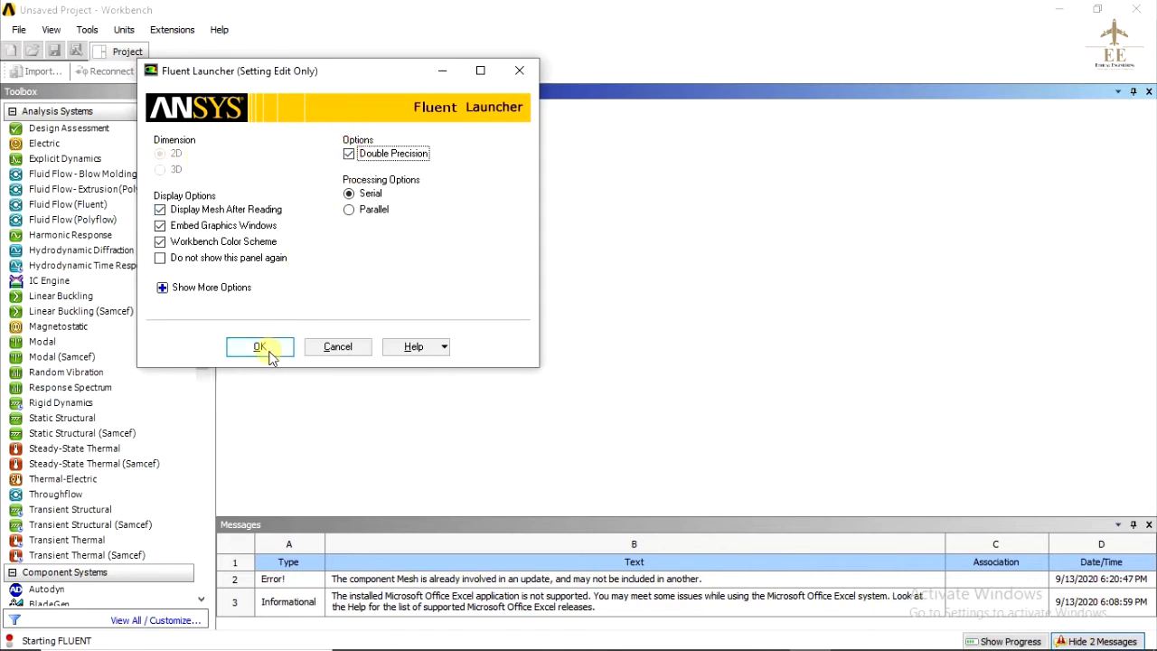
{"action": "left_click", "coordinate": [348, 155]}
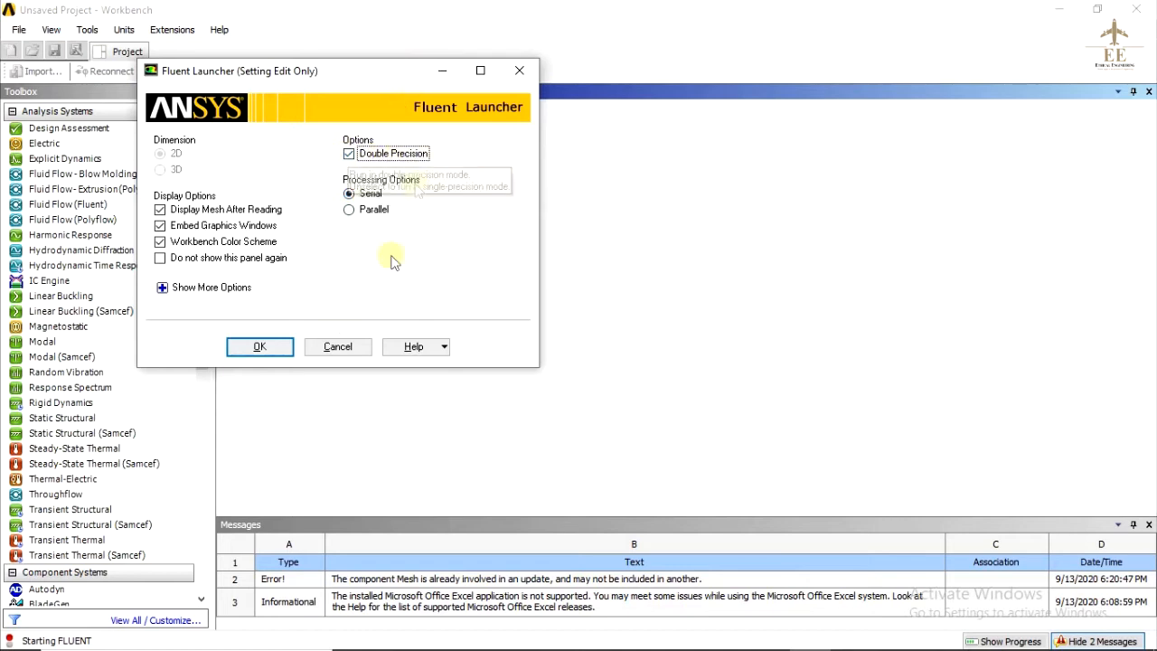
{"action": "left_click", "coordinate": [269, 349]}
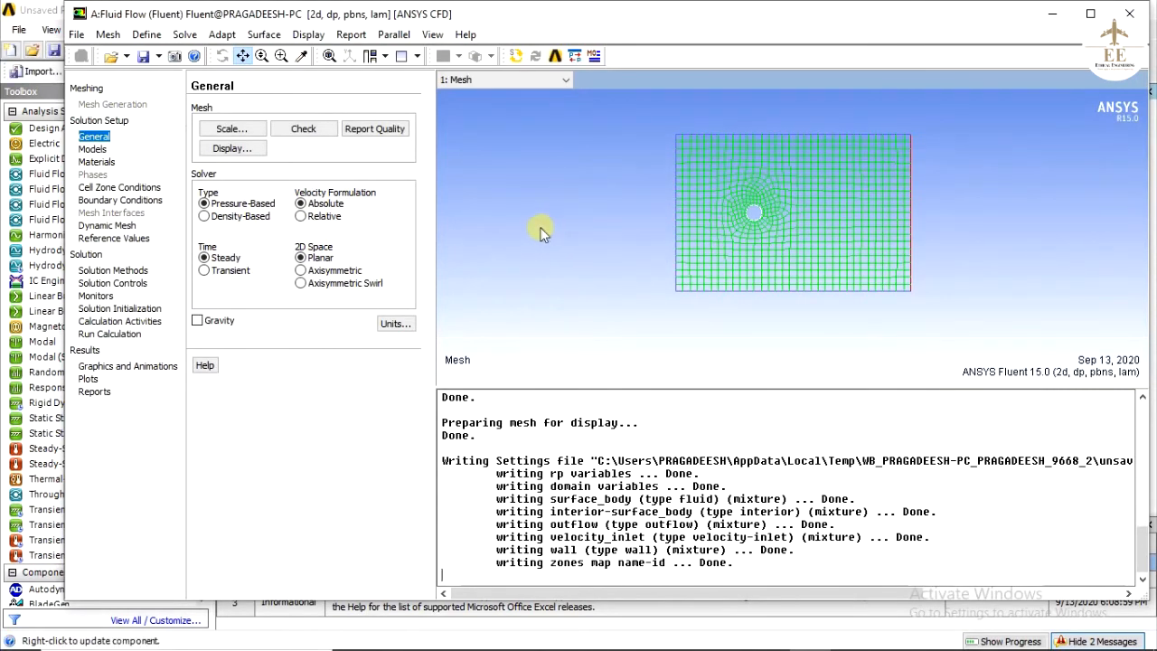
Report the mesh quality and examine the orthogonal quality range and aspect ratio.
{"action": "left_click", "coordinate": [371, 132]}
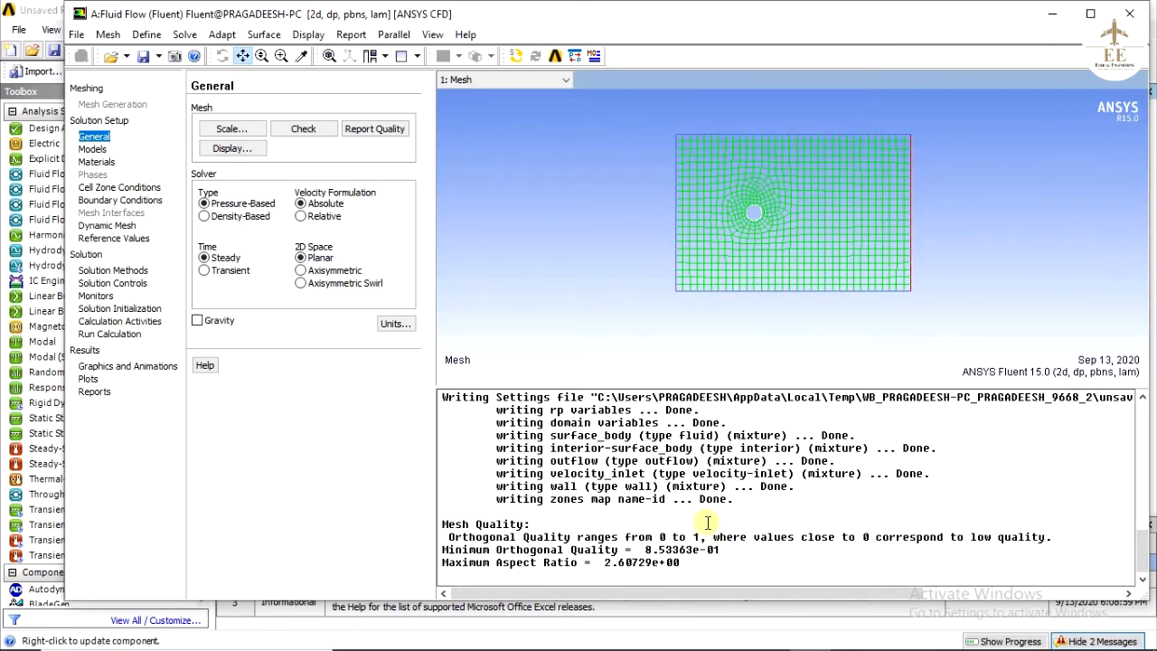
{"action": "left_click_drag", "start_coordinate": [660, 537], "coordinate": [702, 537]}
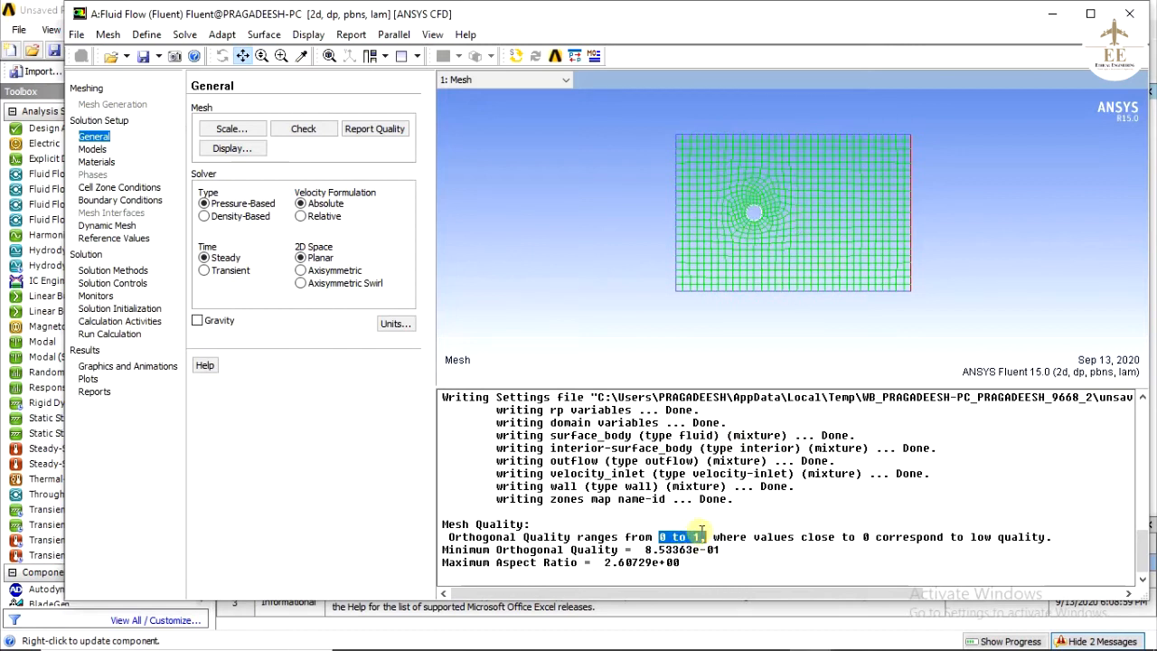
{"action": "left_click", "coordinate": [710, 535]}
{"action": "left_click_drag", "start_coordinate": [700, 536], "coordinate": [660, 536]}
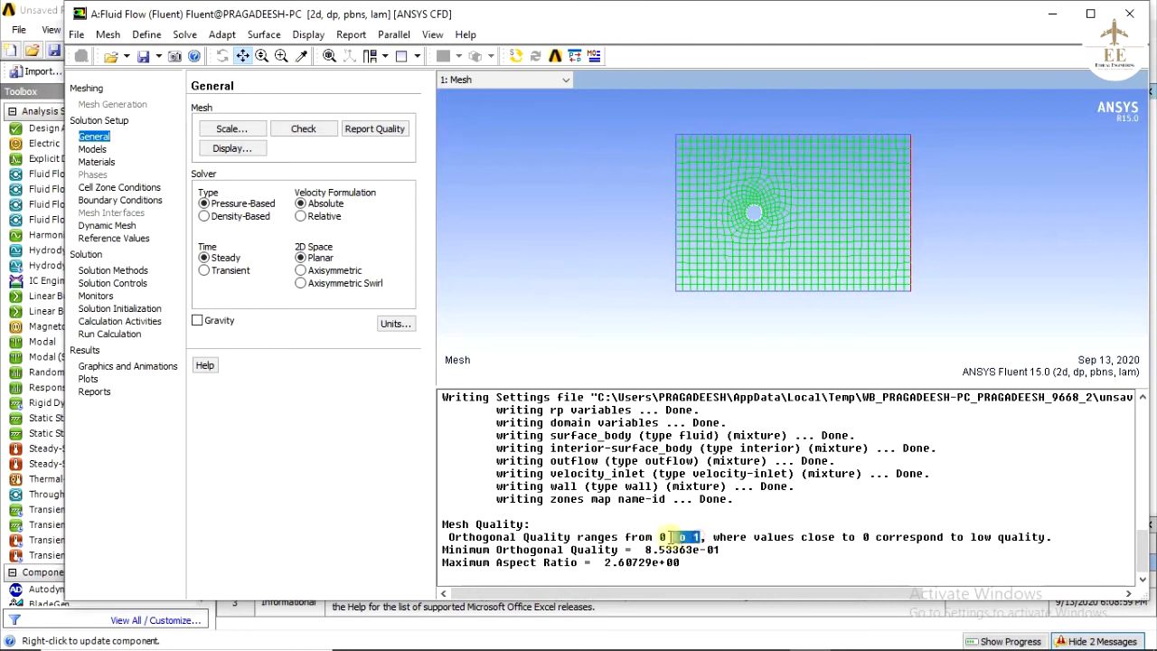
{"action": "left_click", "coordinate": [745, 561]}
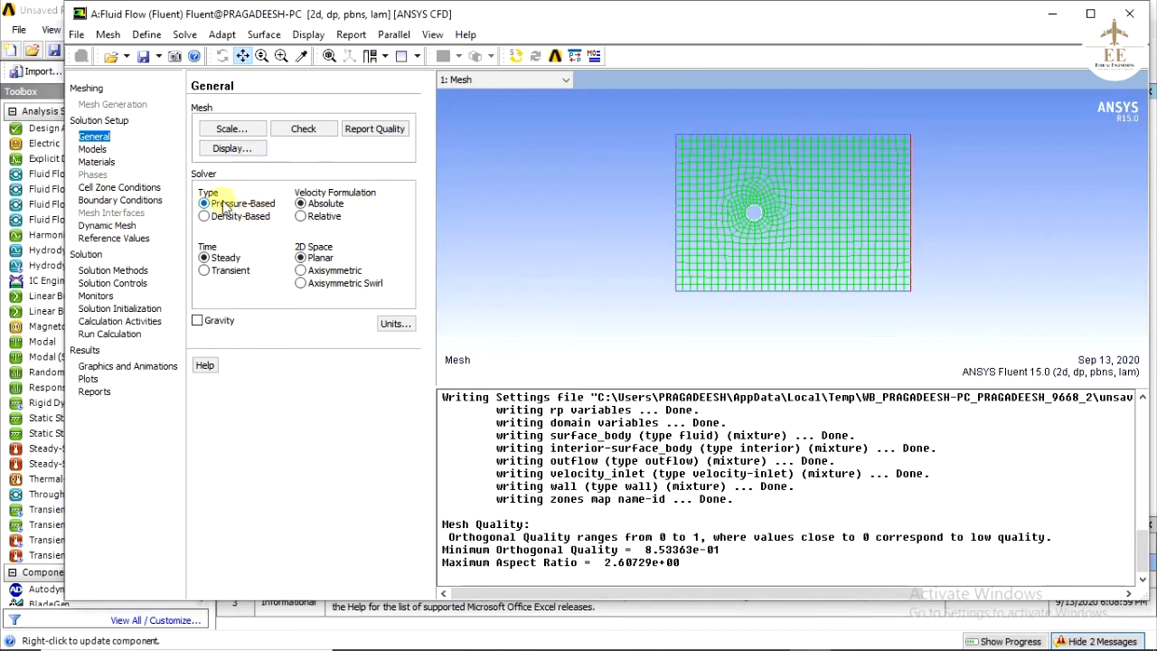
Check the viscous model, and apply the air material with constant density 1.225 kg/m3 and constant viscosity 1.7894e-05 kg/m-s.
{"action": "left_click", "coordinate": [98, 151]}
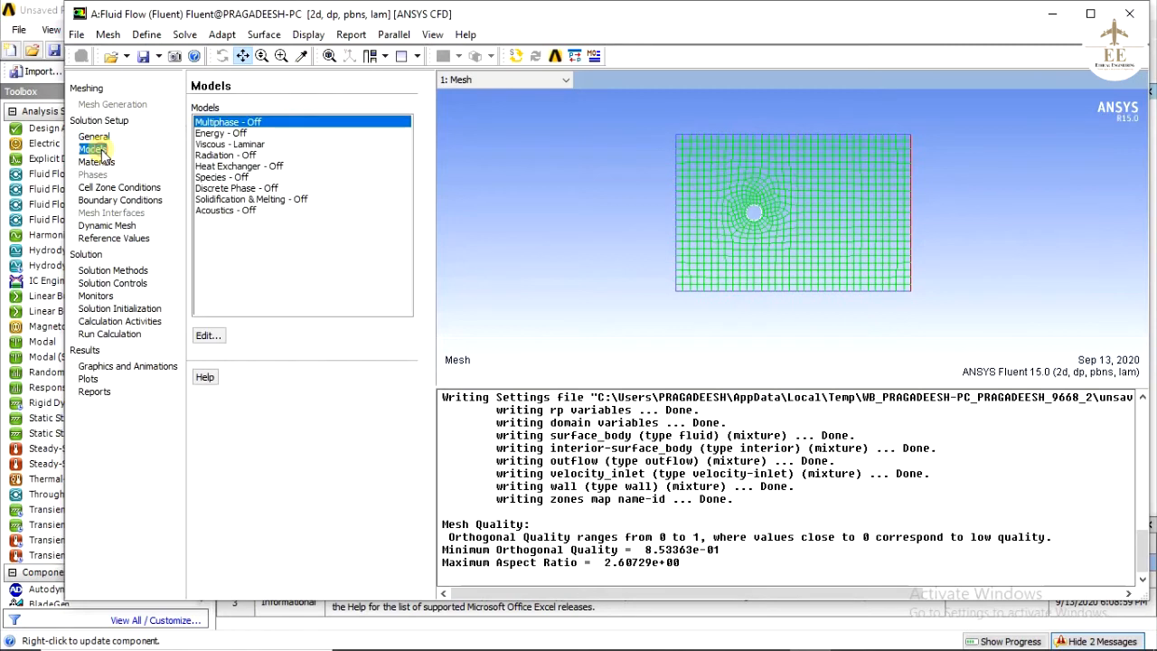
{"action": "left_click", "coordinate": [226, 144]}
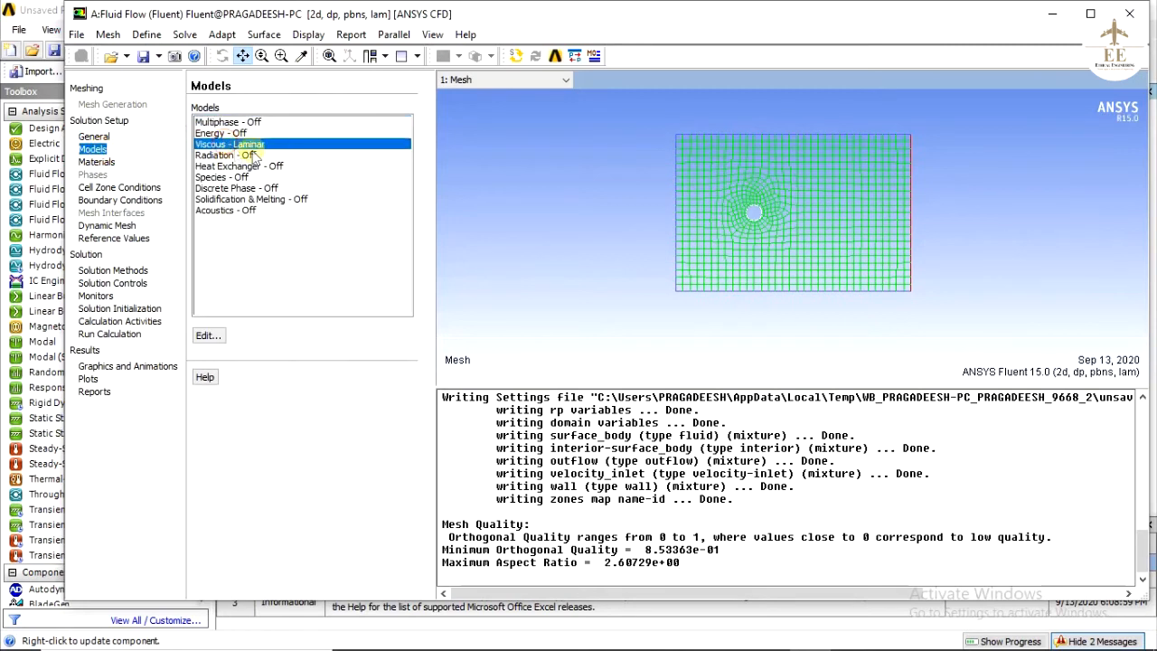
{"action": "left_click", "coordinate": [97, 162]}
{"action": "double_click", "coordinate": [221, 135]}
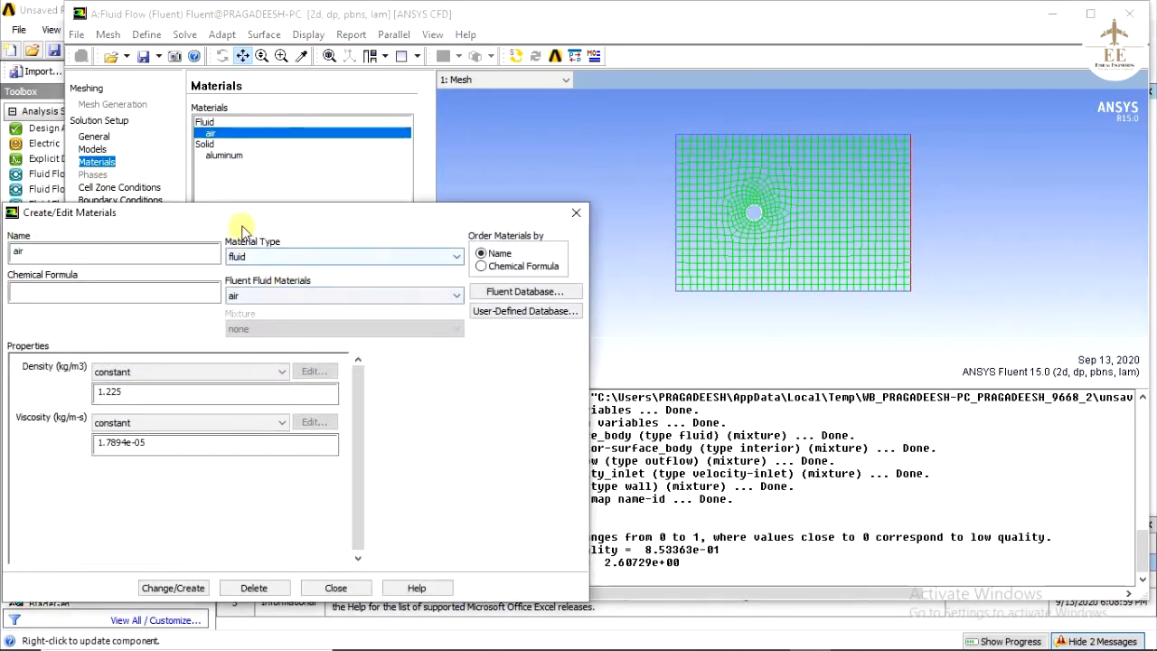
{"action": "left_click_drag", "start_coordinate": [236, 215], "coordinate": [375, 154]}
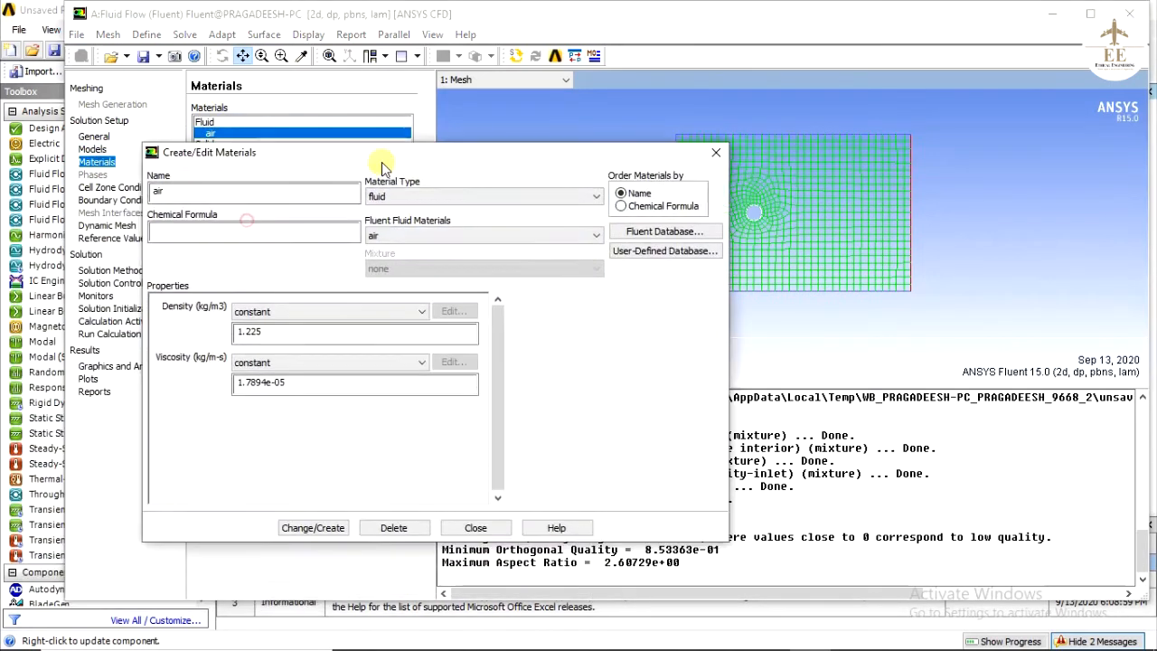
{"action": "left_click", "coordinate": [401, 312]}
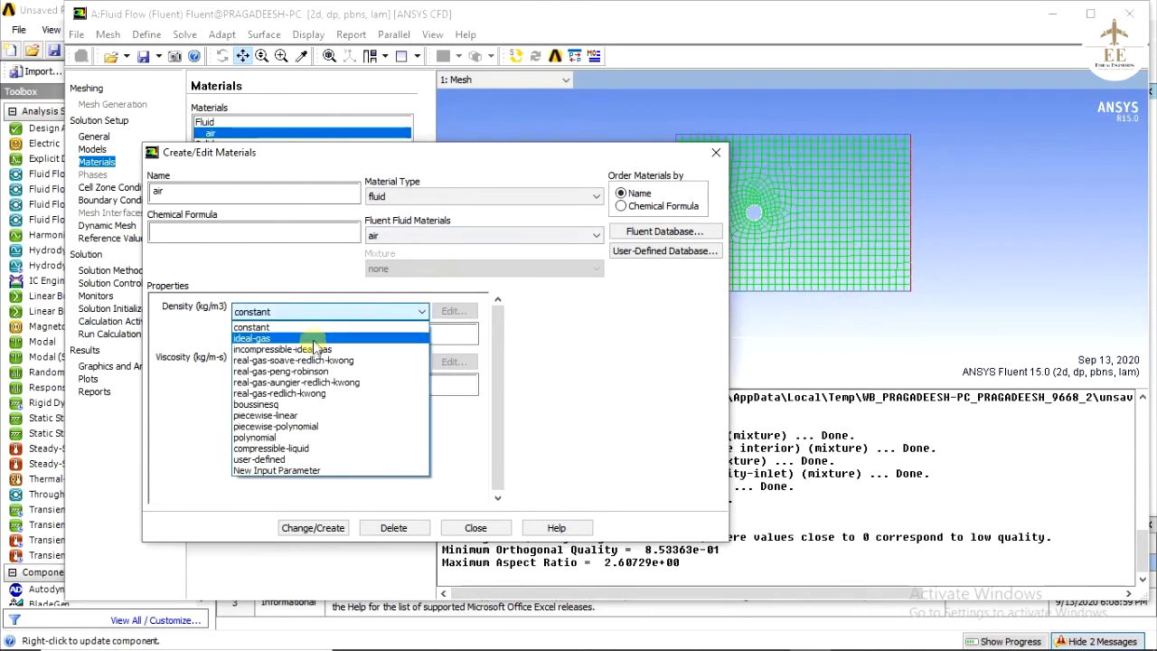
{"action": "left_click", "coordinate": [589, 322]}
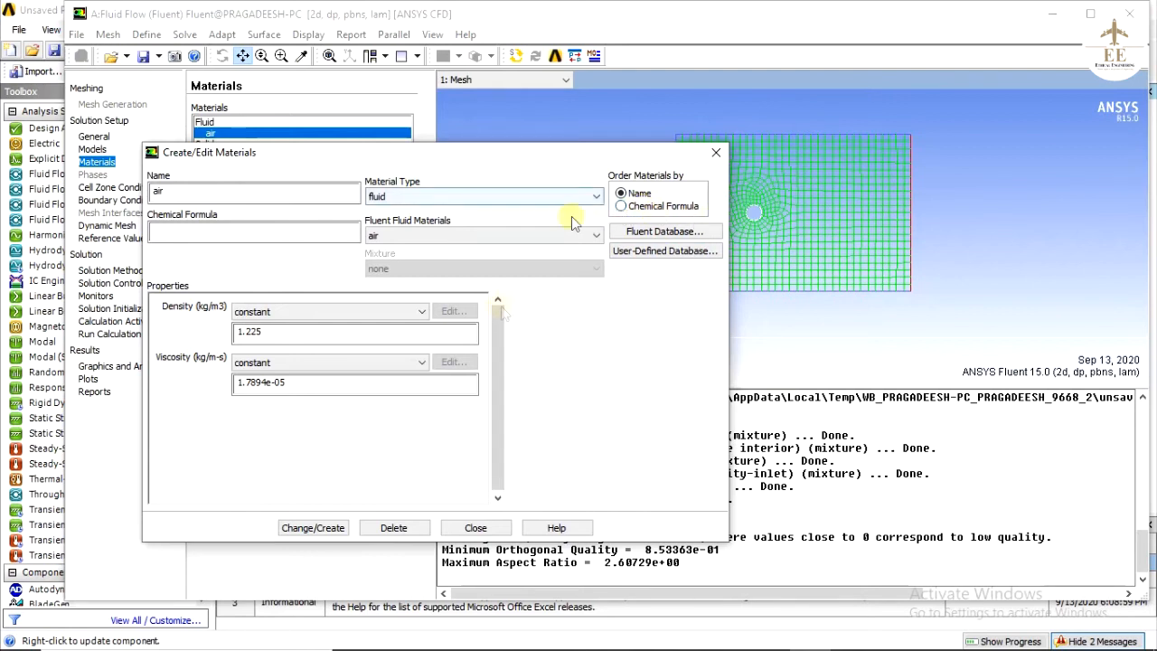
{"action": "left_click", "coordinate": [242, 224]}
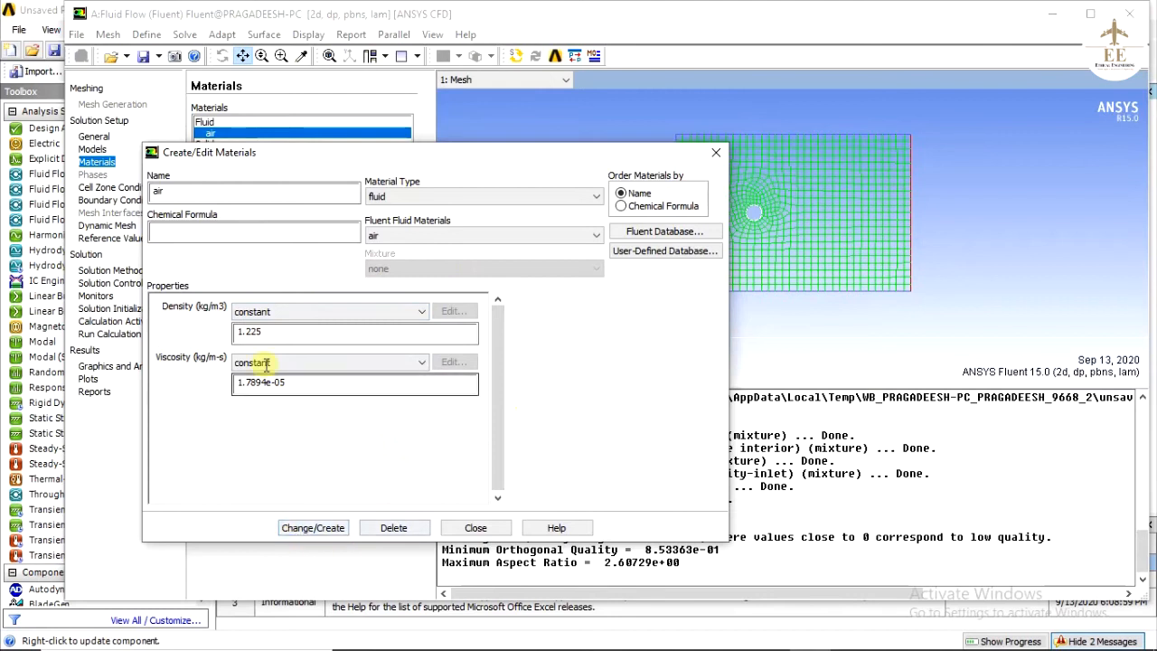
{"action": "left_click", "coordinate": [318, 529]}
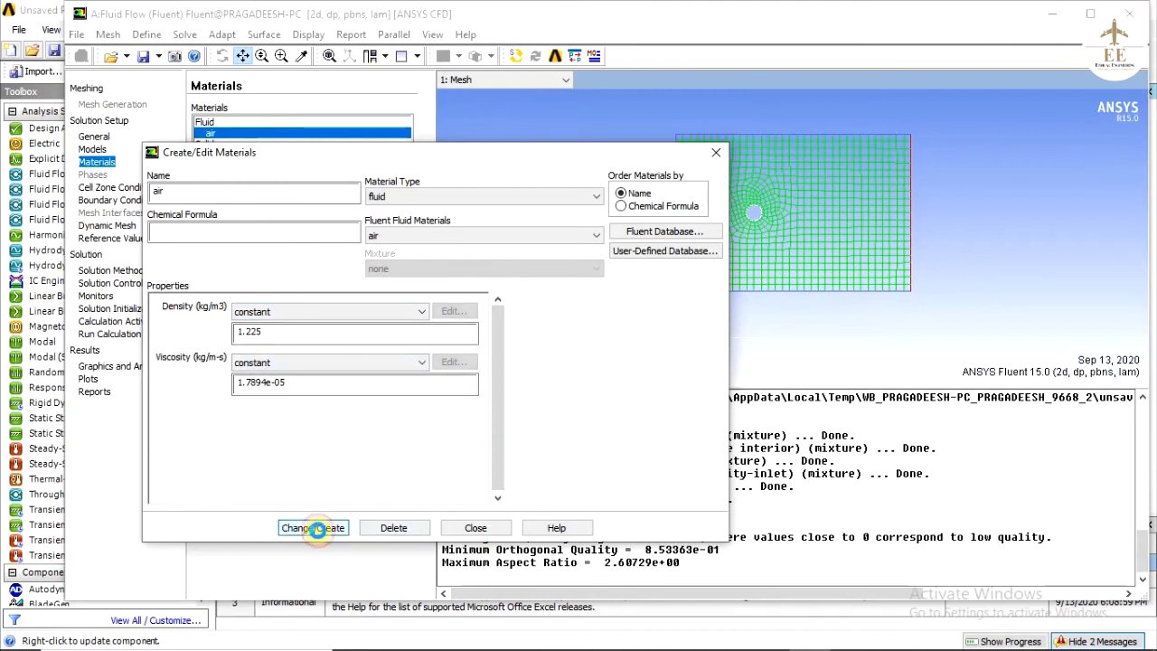
{"action": "left_click", "coordinate": [476, 528]}
Specify the velocity_inlet boundary by Components in the Absolute frame with an X-velocity of 1.5 m/s.
{"action": "left_click", "coordinate": [130, 187]}
{"action": "left_click", "coordinate": [127, 201]}
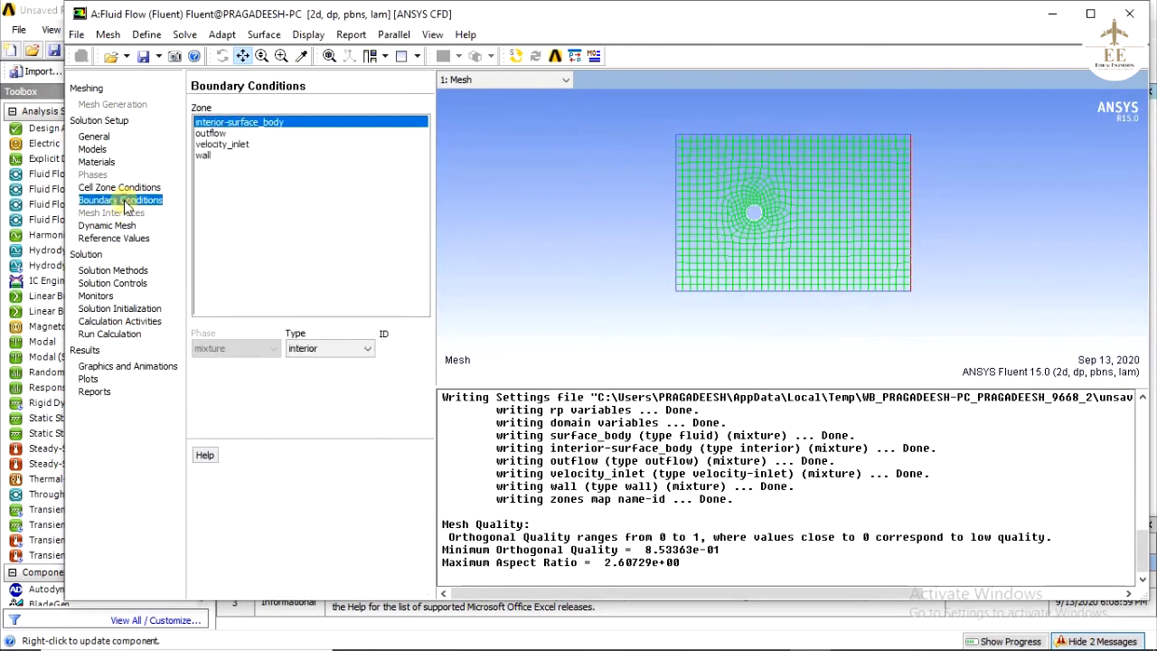
{"action": "left_click", "coordinate": [242, 146]}
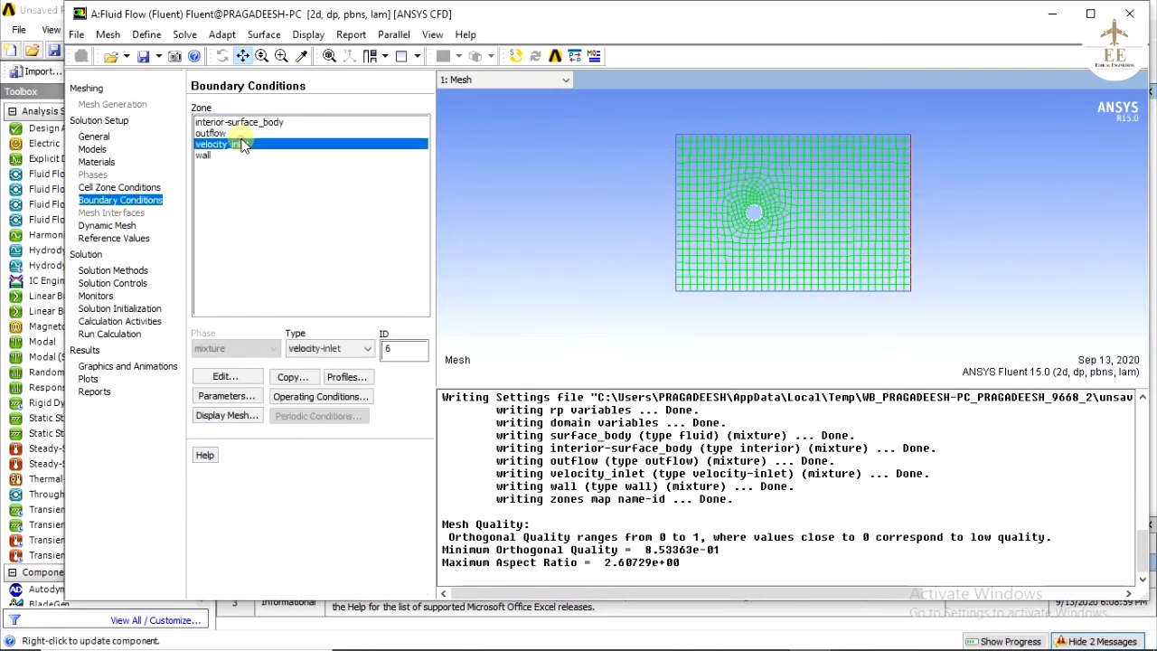
{"action": "left_click", "coordinate": [234, 378]}
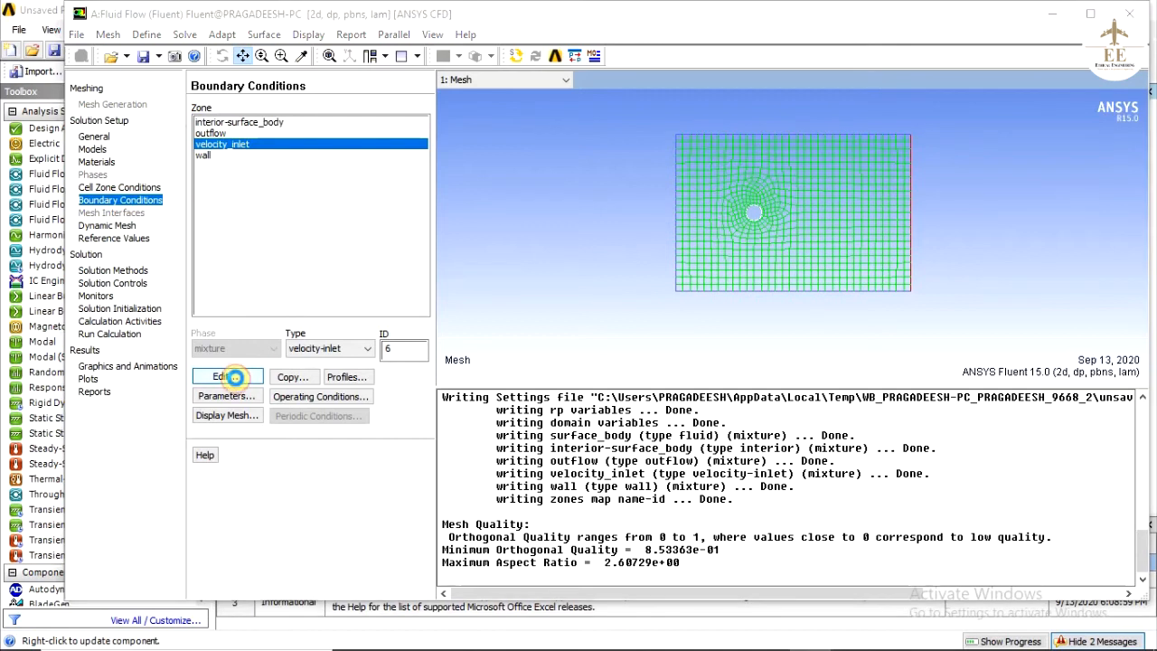
{"action": "left_click", "coordinate": [551, 335]}
{"action": "left_click", "coordinate": [533, 363]}
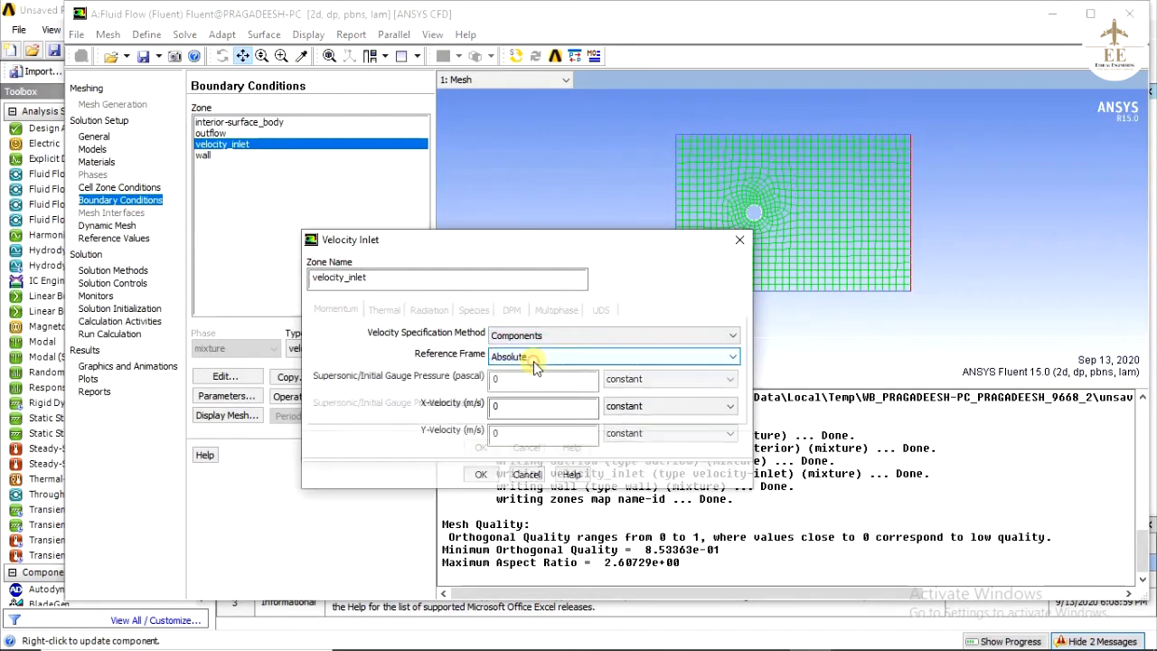
{"action": "left_click_drag", "start_coordinate": [530, 242], "coordinate": [384, 249]}
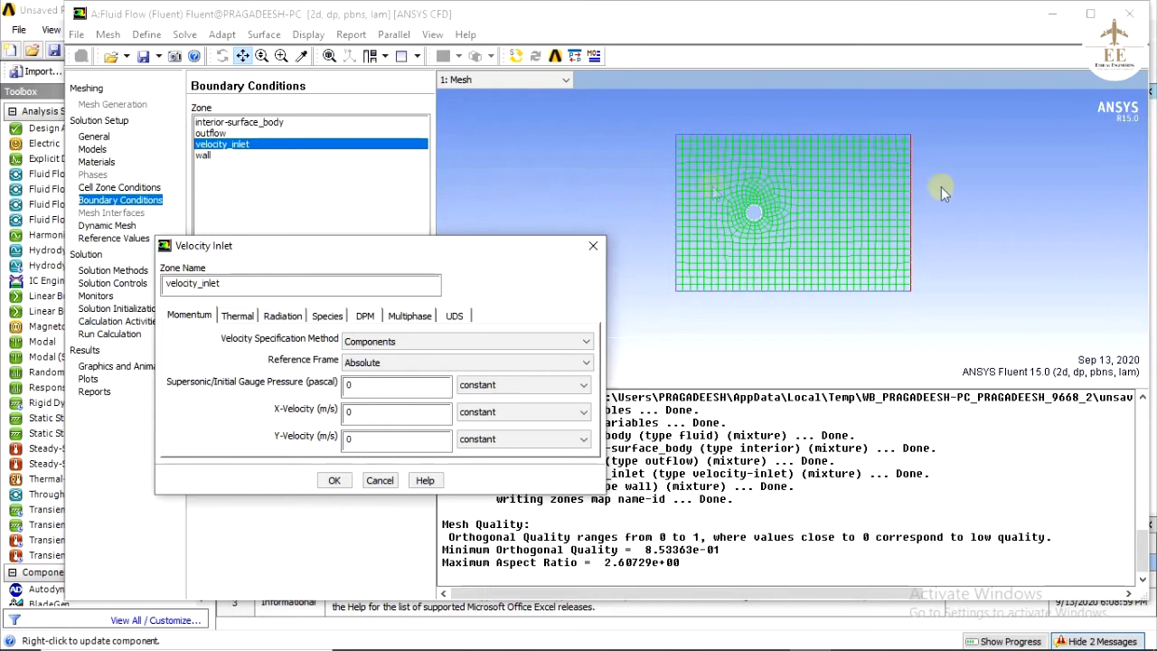
{"action": "double_click", "coordinate": [373, 412]}
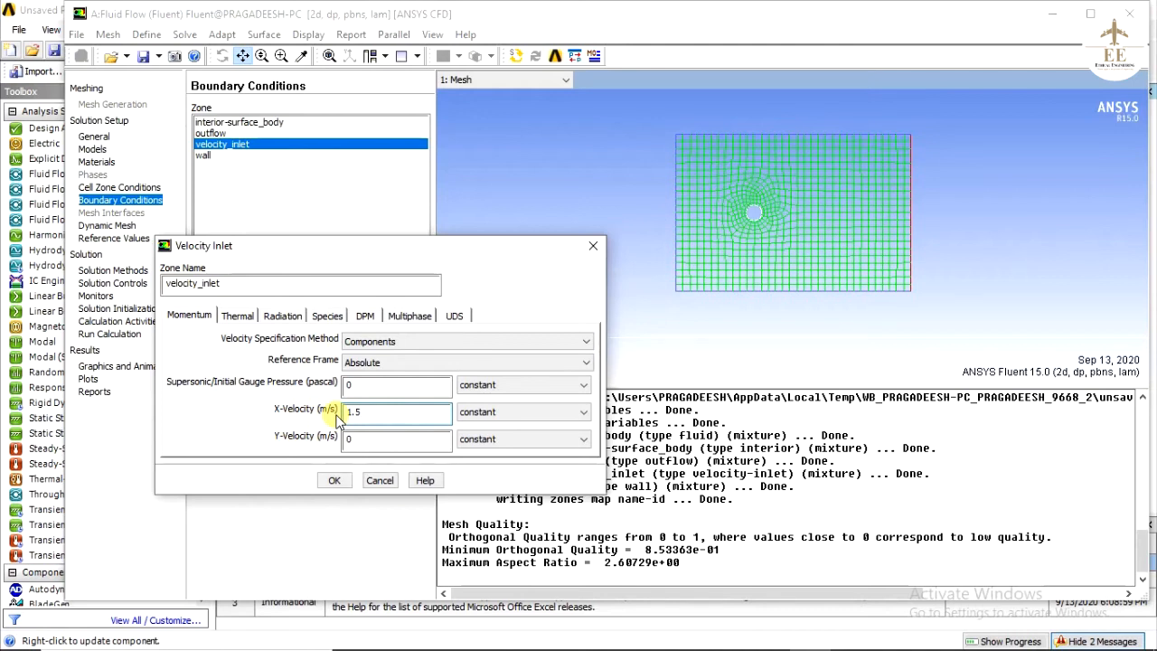
{"action": "left_click", "coordinate": [333, 482]}
{"action": "left_click", "coordinate": [210, 156]}
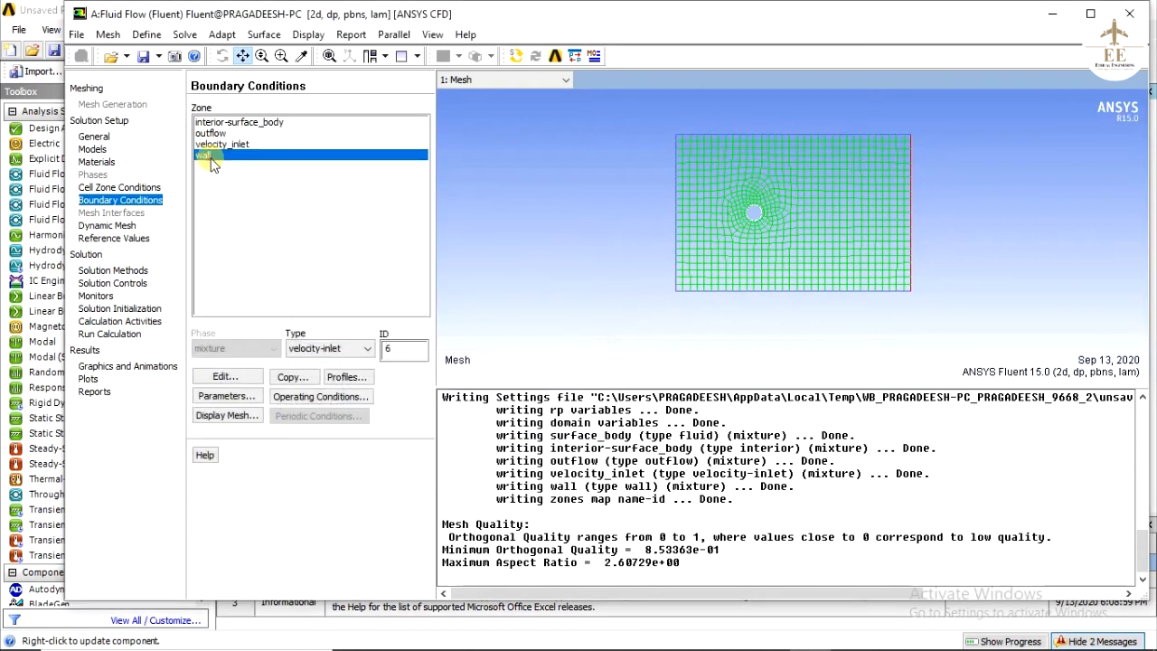
{"action": "left_click", "coordinate": [226, 377]}
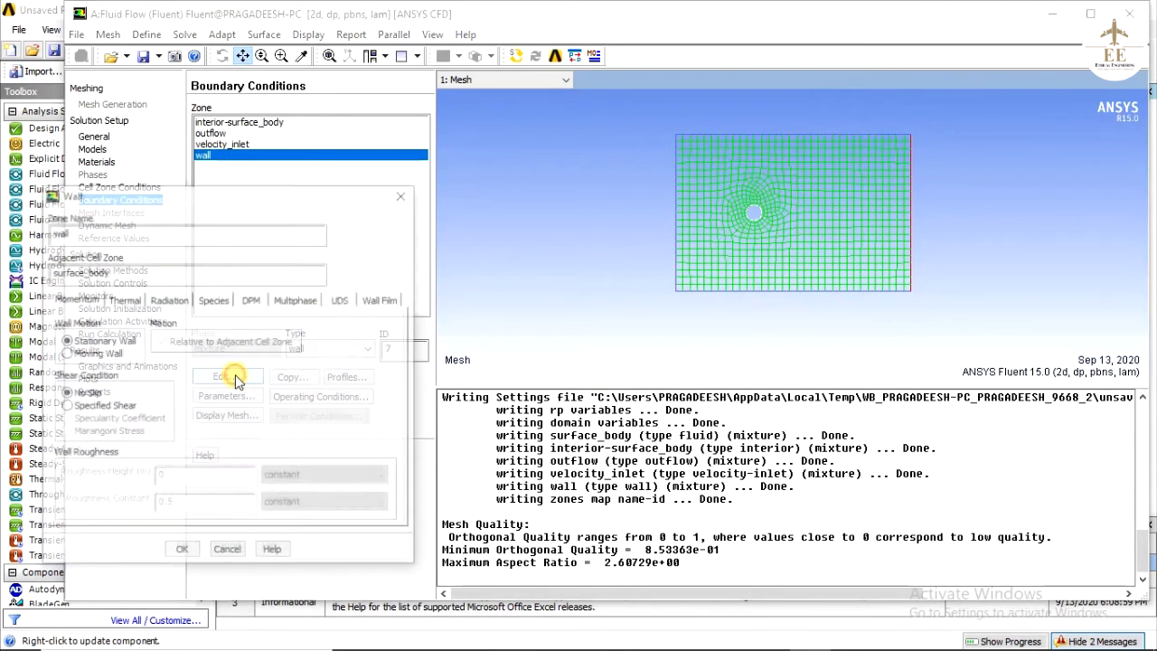
{"action": "left_click_drag", "start_coordinate": [221, 200], "coordinate": [366, 137]}
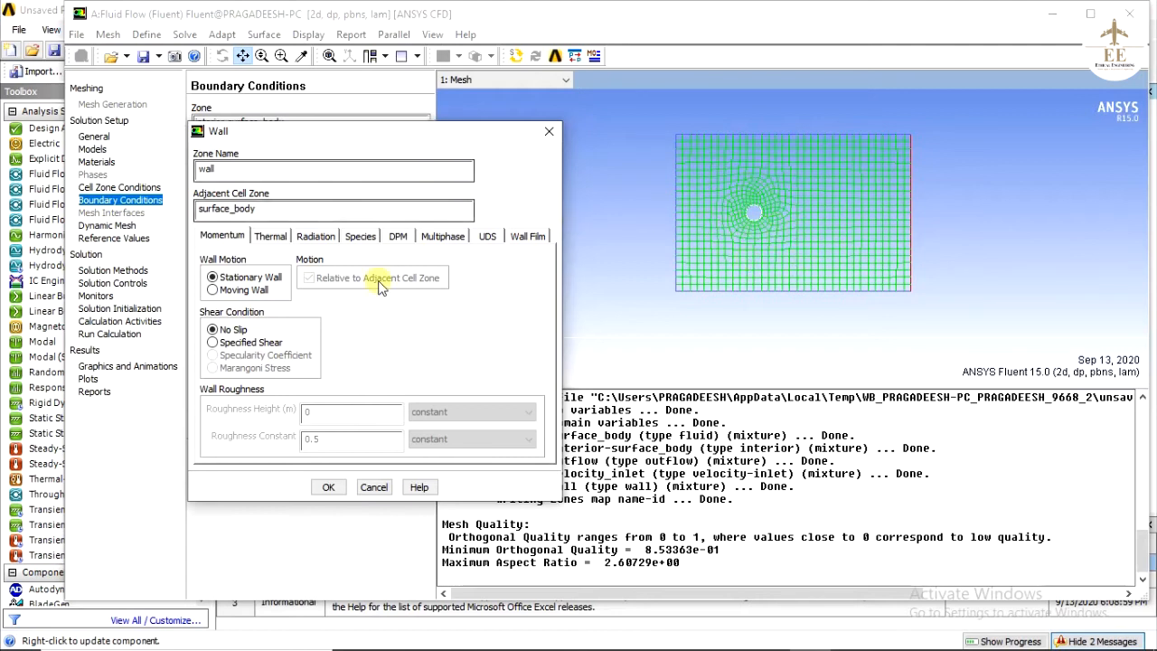
{"action": "left_click", "coordinate": [214, 289]}
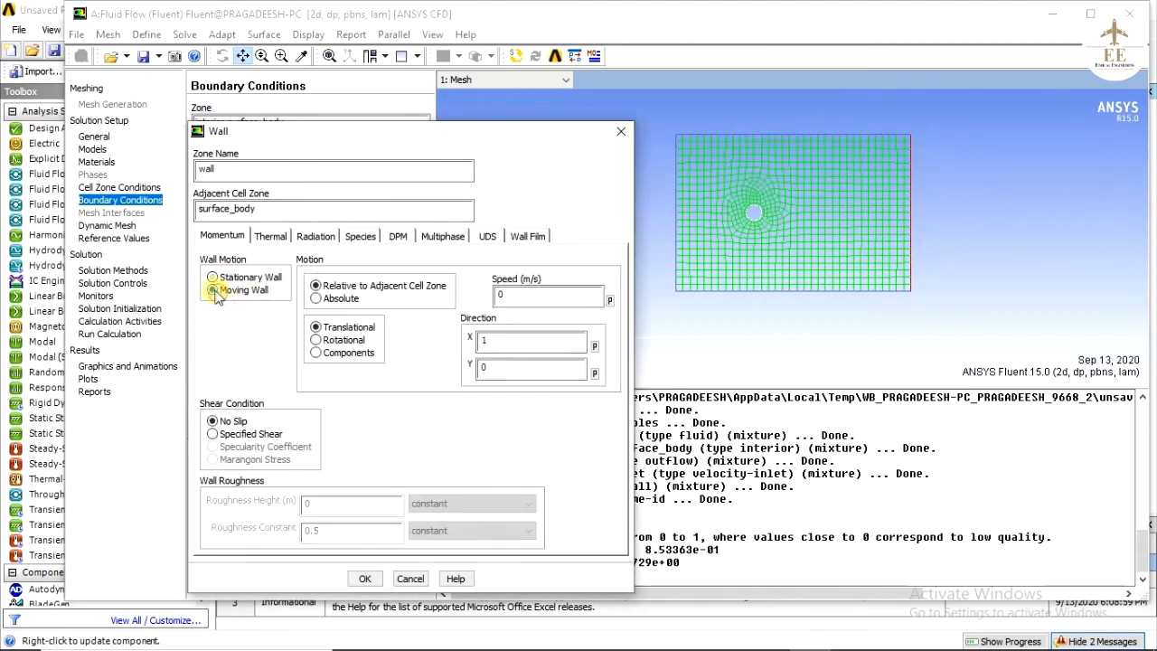
{"action": "left_click", "coordinate": [315, 341]}
{"action": "left_click", "coordinate": [518, 296]}
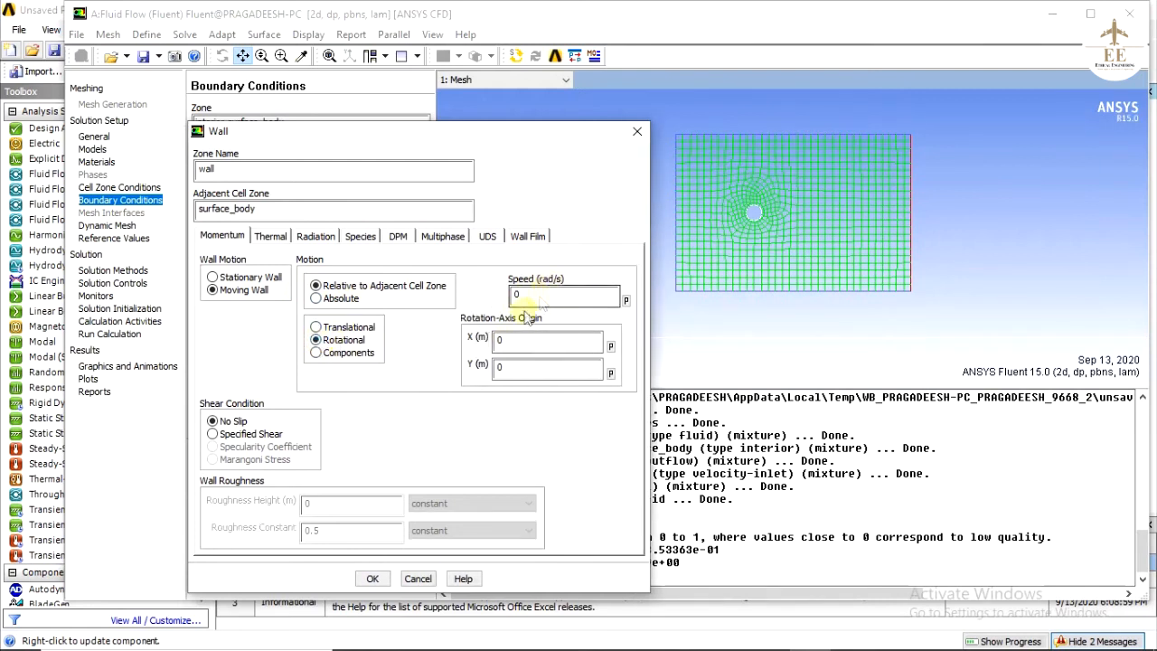
{"action": "left_click_drag", "start_coordinate": [455, 149], "coordinate": [638, 122]}
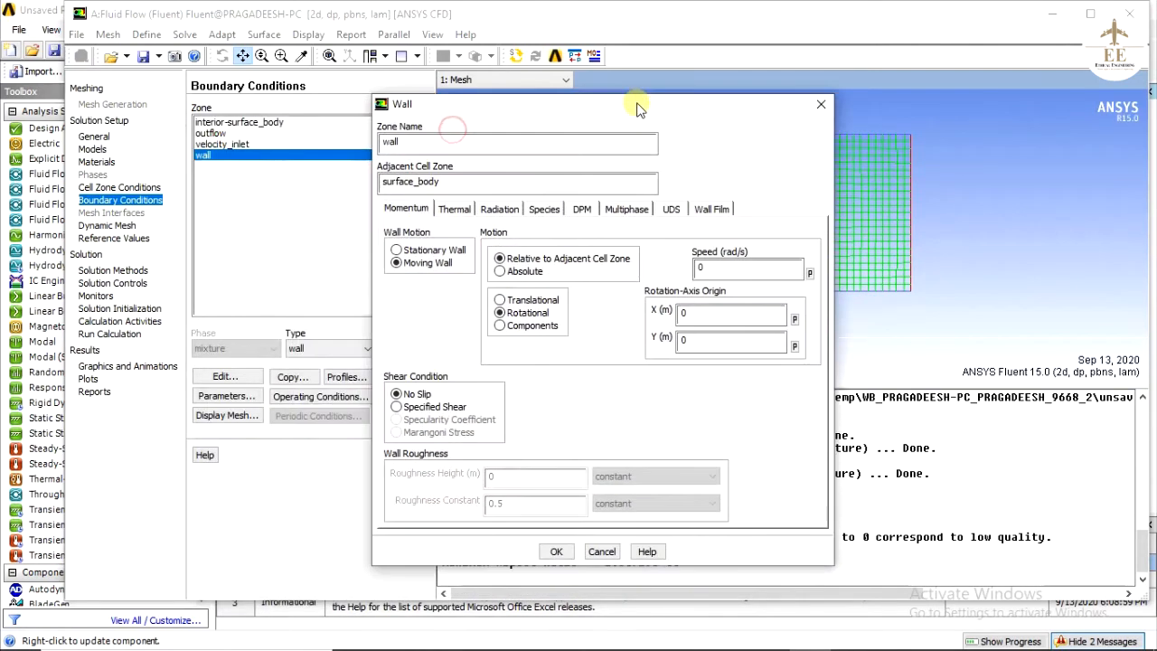
{"action": "left_click", "coordinate": [601, 551]}
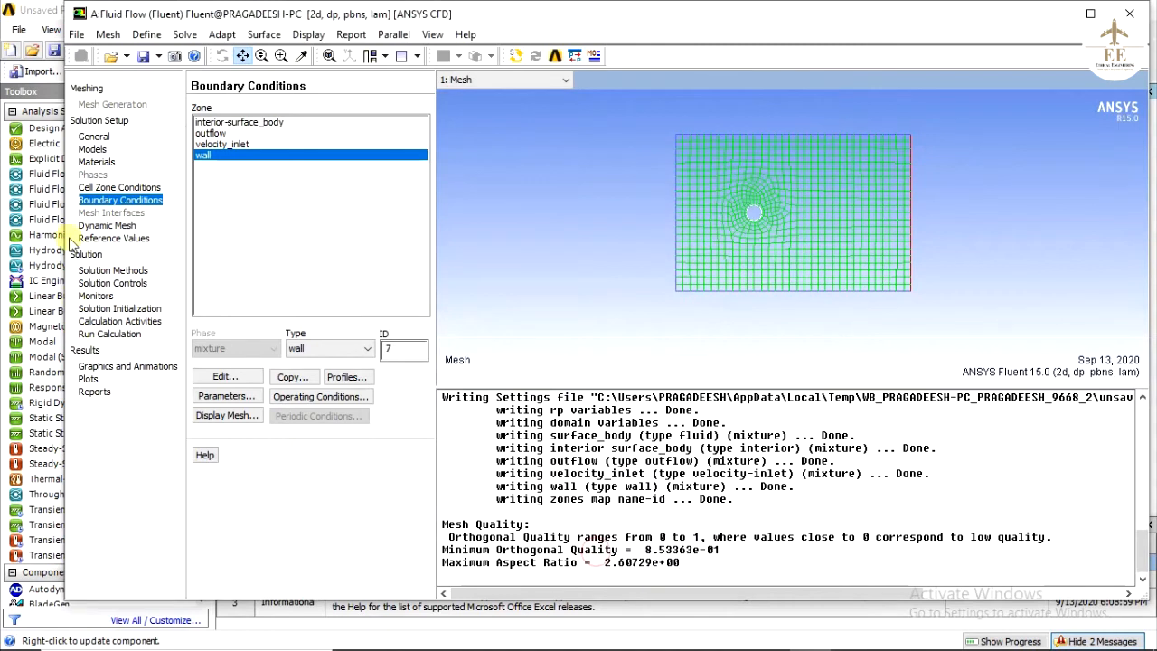
Set the unit for the angular-velocity quantity to rpm.
{"action": "left_click", "coordinate": [94, 137]}
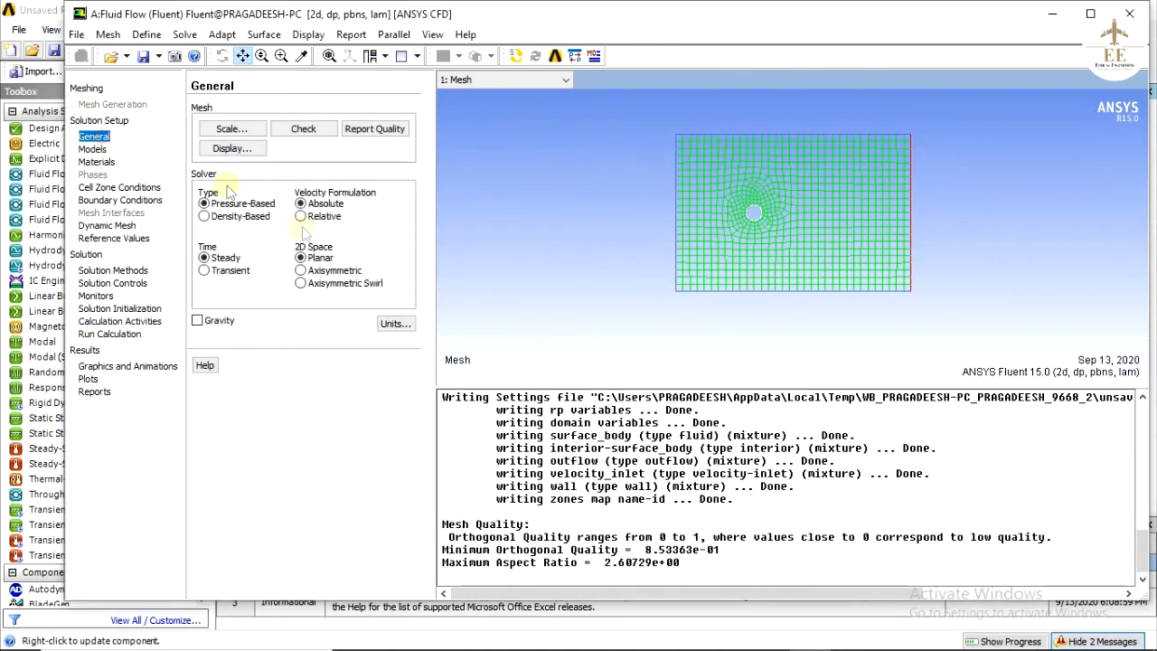
{"action": "left_click", "coordinate": [395, 325]}
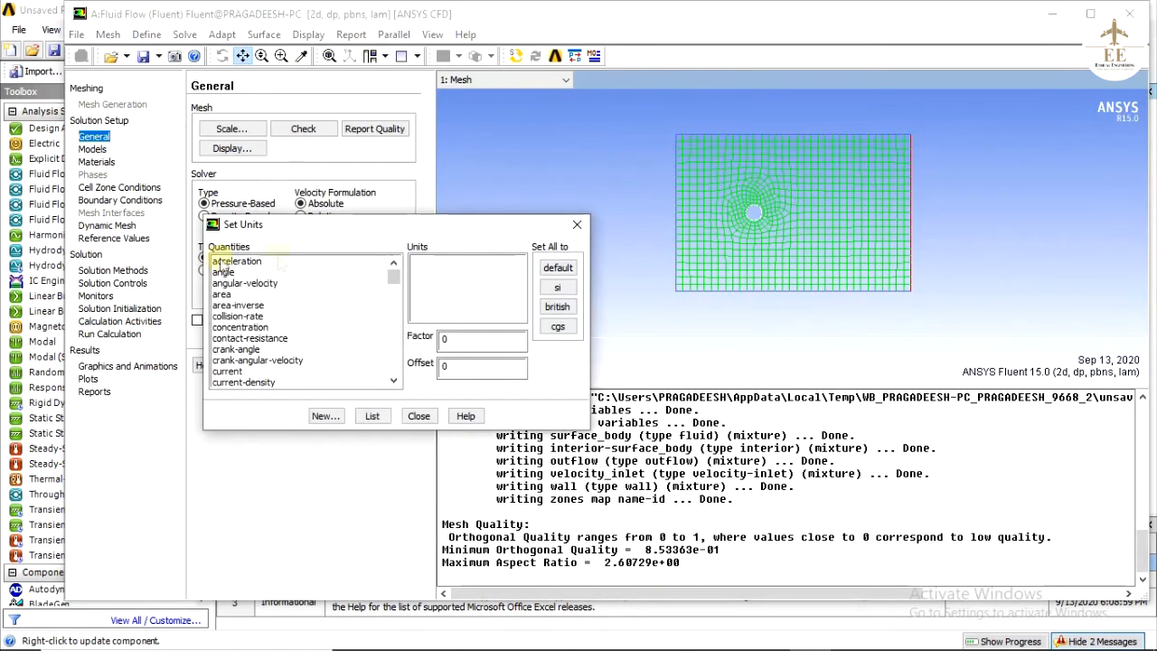
{"action": "left_click", "coordinate": [241, 283]}
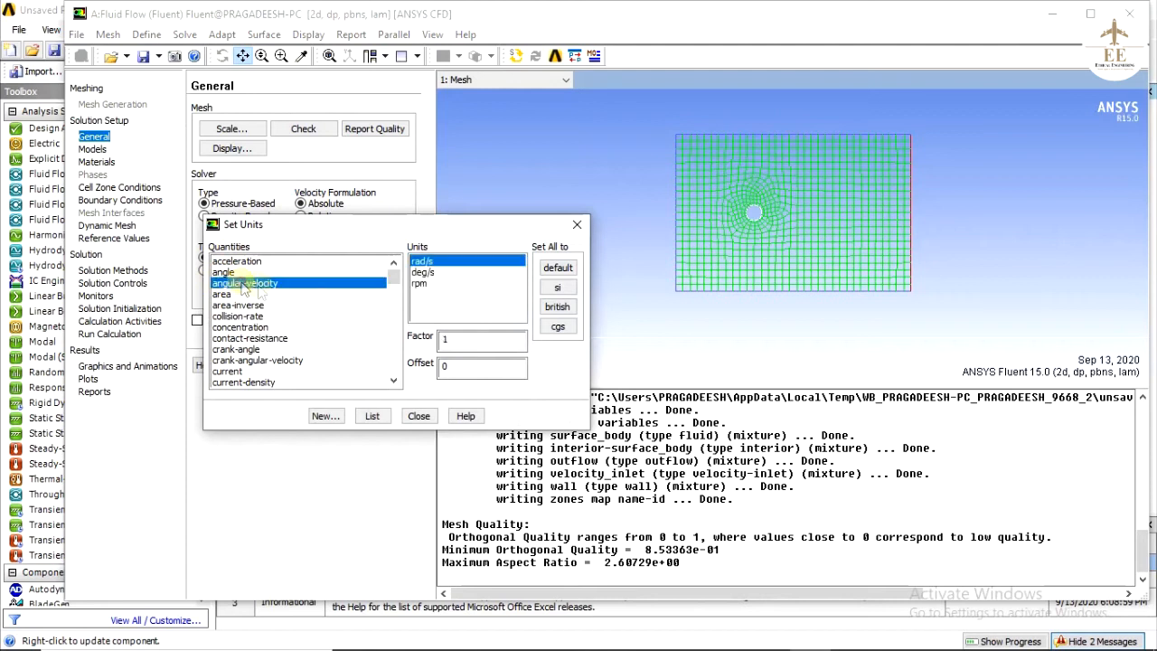
{"action": "left_click", "coordinate": [421, 285]}
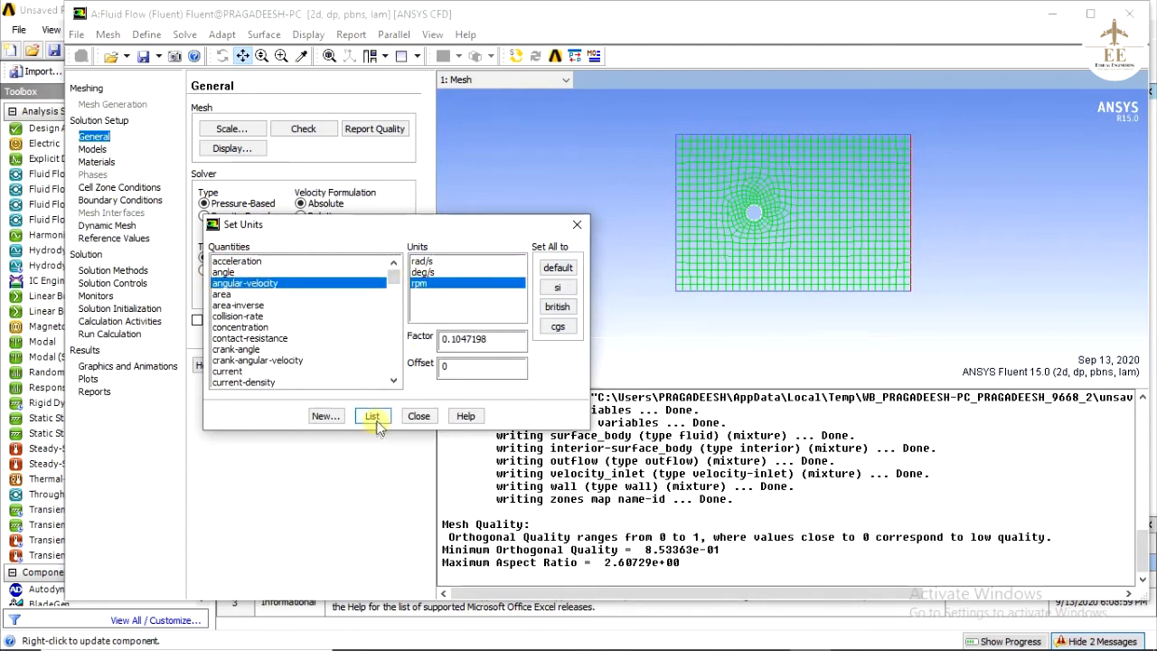
{"action": "left_click", "coordinate": [416, 420]}
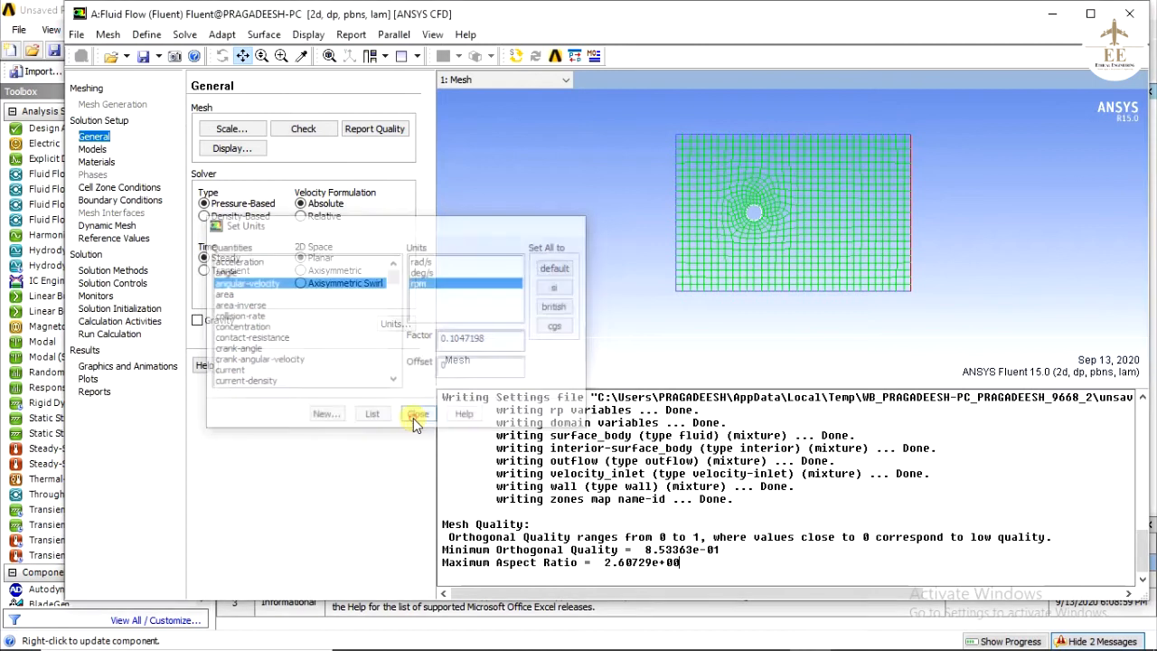
Define the wall boundary as a moving wall with rotational motion relative to the adjacent cell zone at a speed of 500 rpm.
{"action": "left_click", "coordinate": [120, 199]}
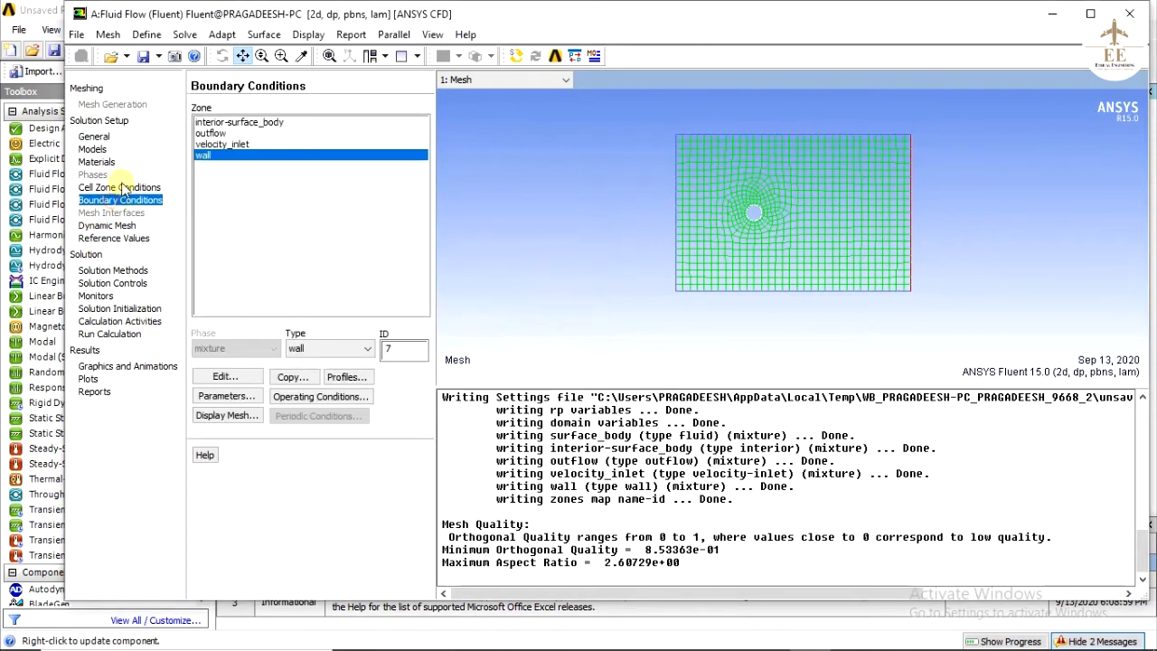
{"action": "left_click", "coordinate": [226, 376]}
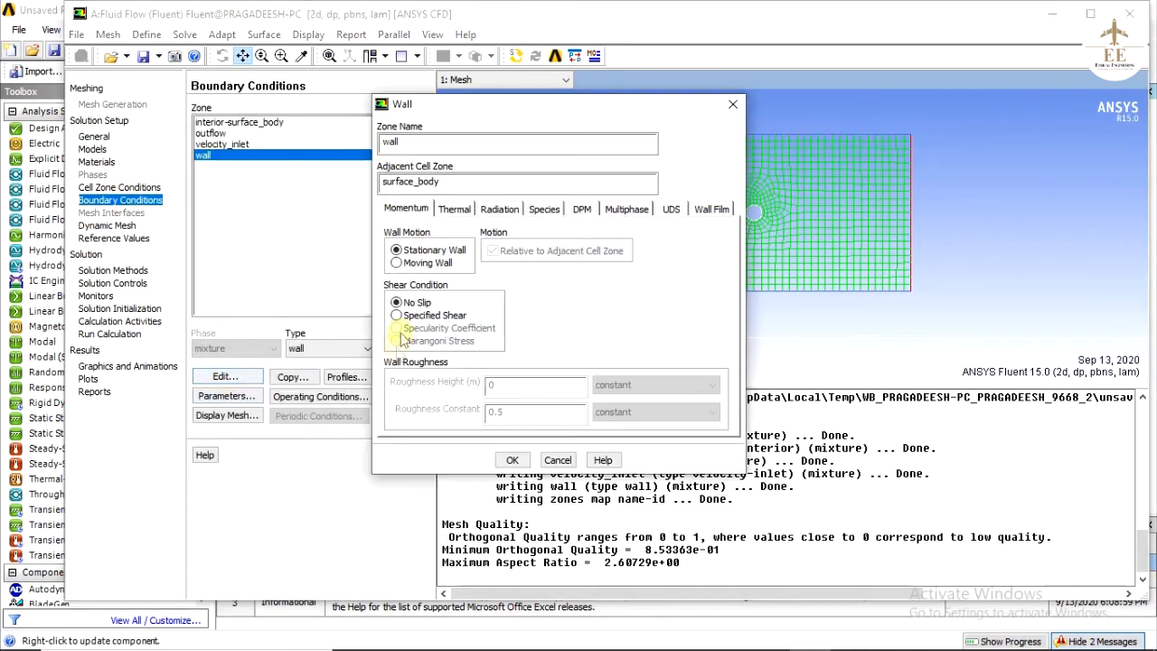
{"action": "left_click", "coordinate": [396, 262]}
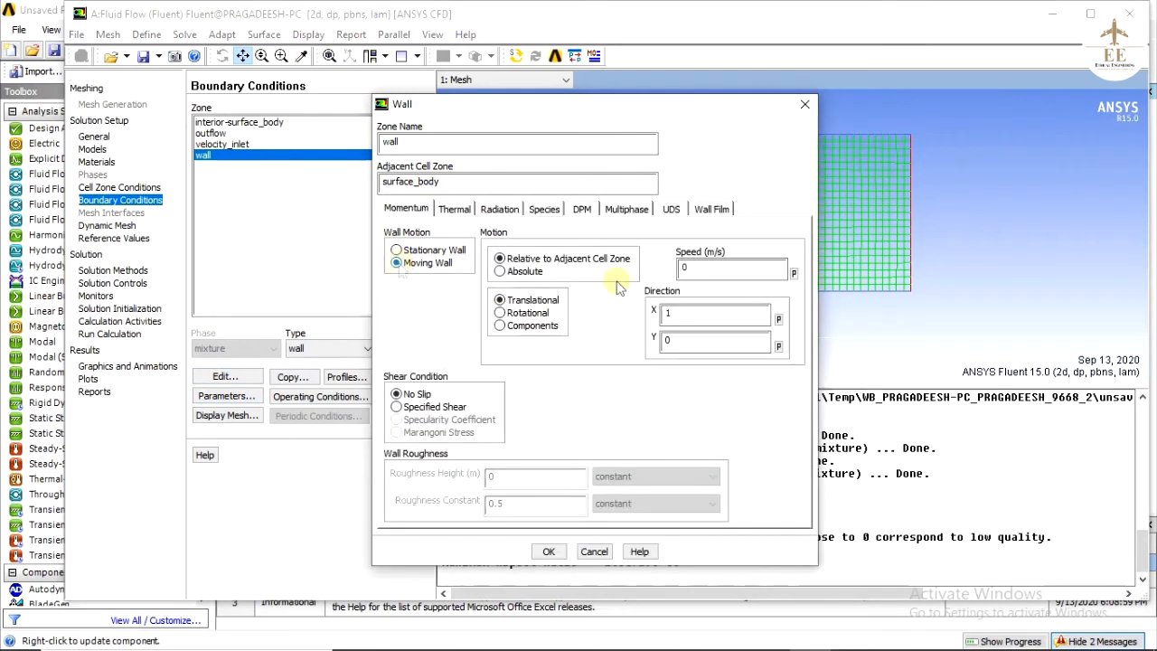
{"action": "left_click", "coordinate": [701, 264]}
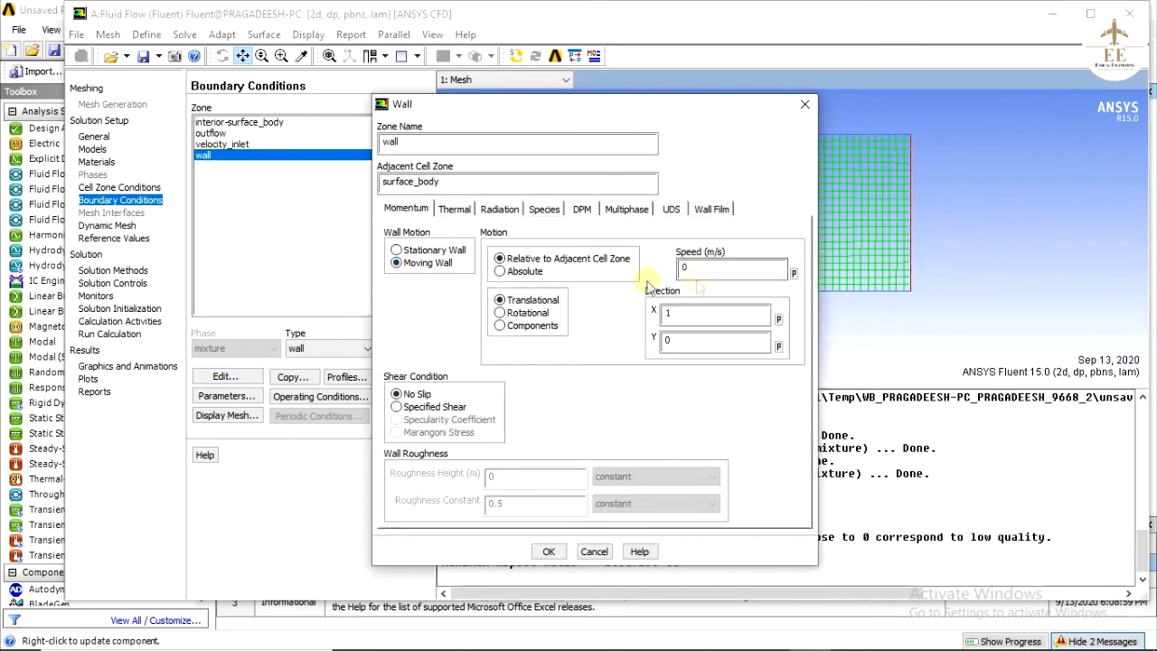
{"action": "left_click", "coordinate": [500, 314]}
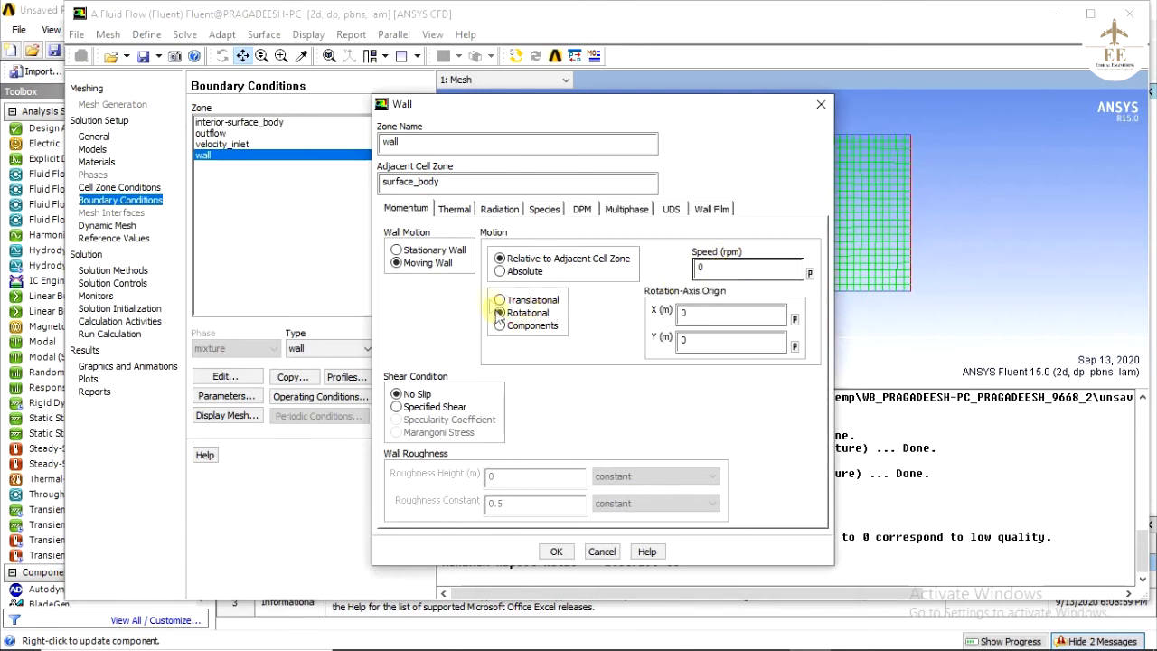
{"action": "double_click", "coordinate": [702, 267]}
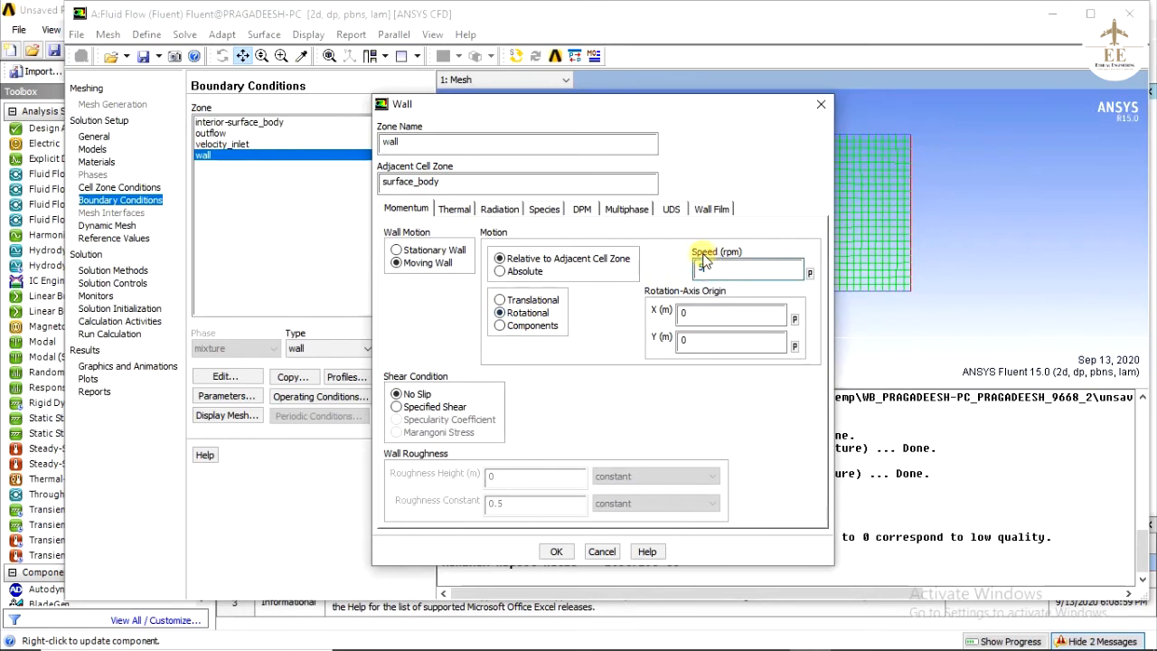
{"action": "type", "text": "500"}
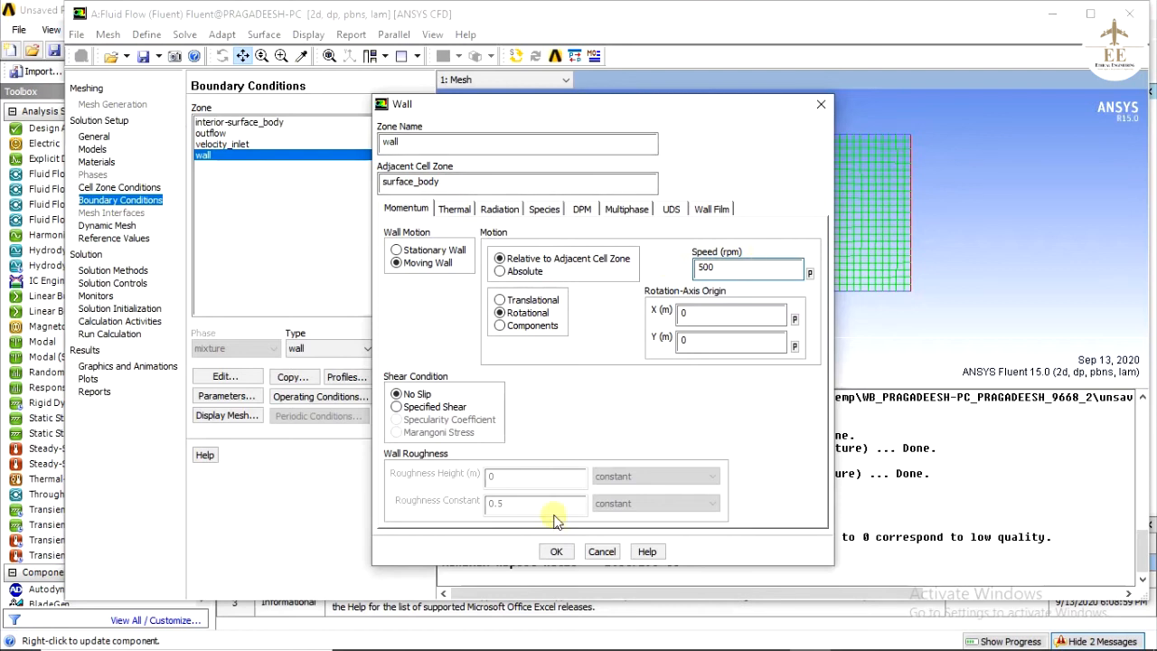
{"action": "left_click", "coordinate": [557, 552]}
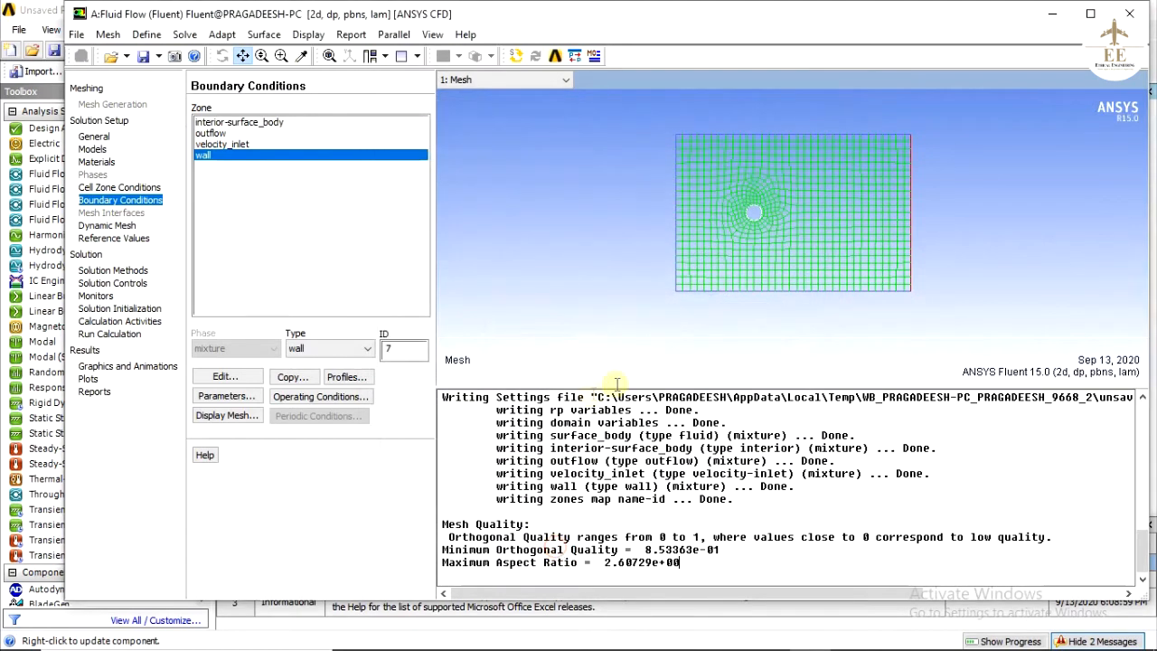
Compute the reference values from the velocity_inlet zone.
{"action": "left_click", "coordinate": [111, 239]}
{"action": "left_click", "coordinate": [322, 122]}
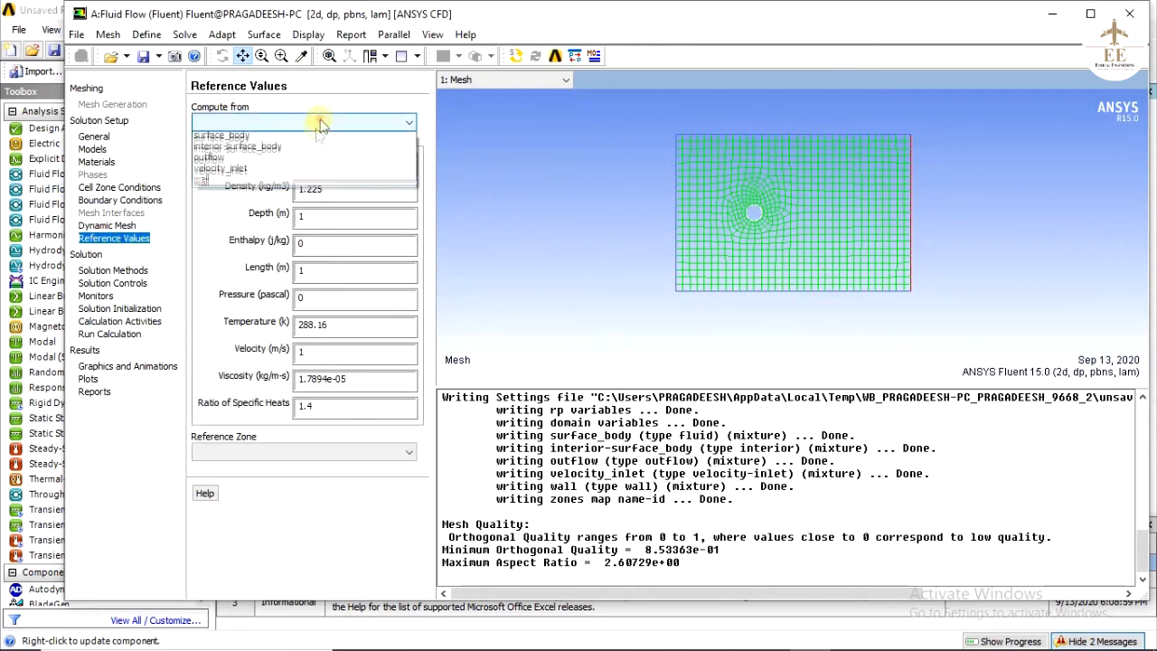
{"action": "left_click", "coordinate": [273, 172]}
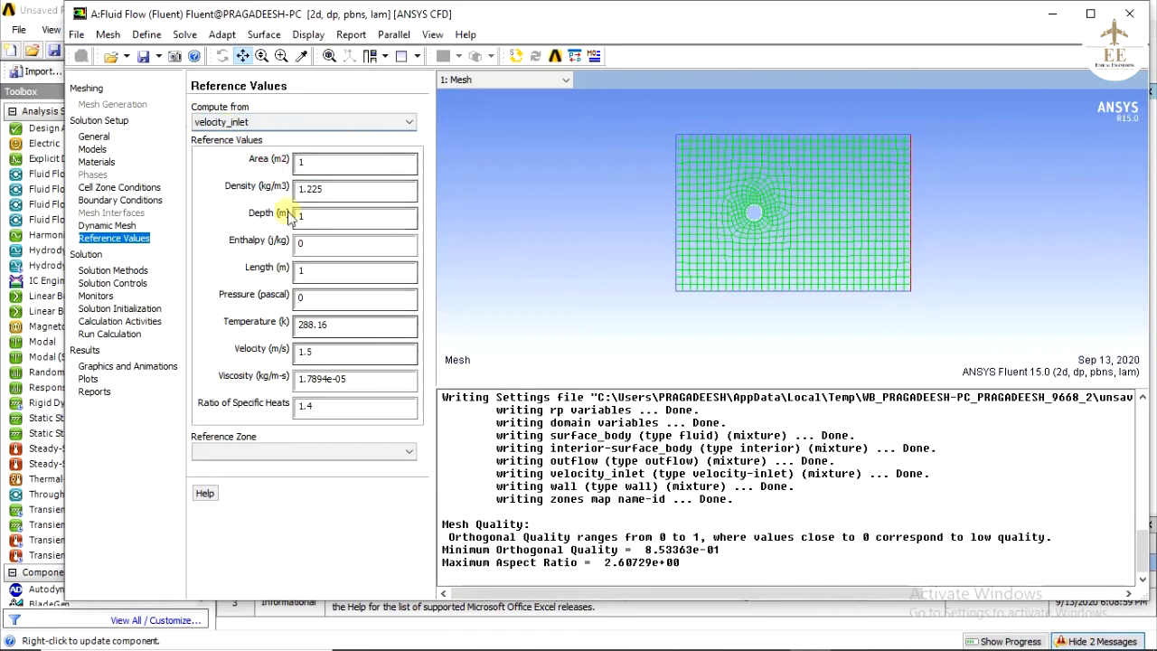
Set the gradient spatial discretization to Green-Gauss Node Based and check the solution controls.
{"action": "left_click", "coordinate": [96, 269]}
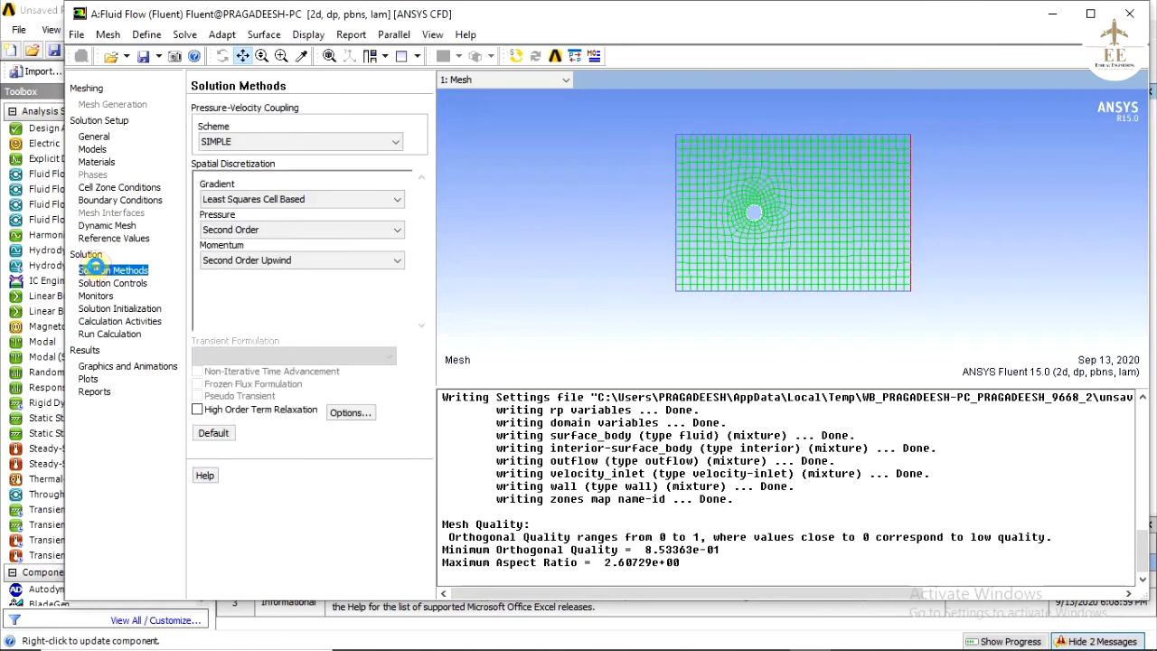
{"action": "left_click", "coordinate": [264, 199]}
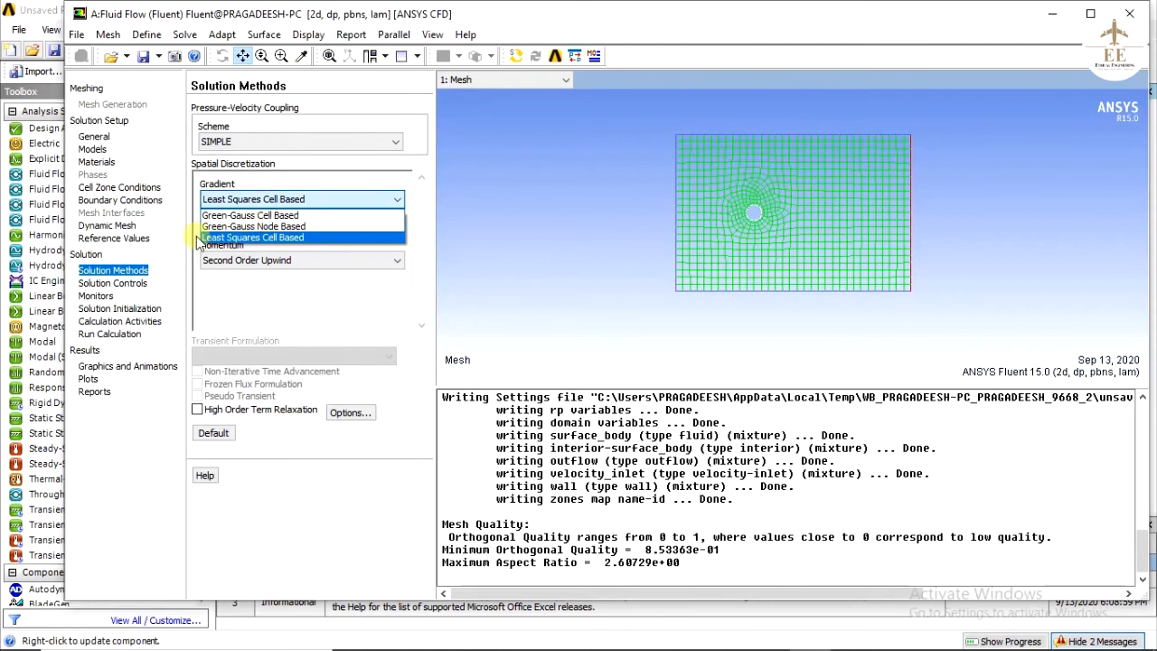
{"action": "left_click", "coordinate": [248, 226]}
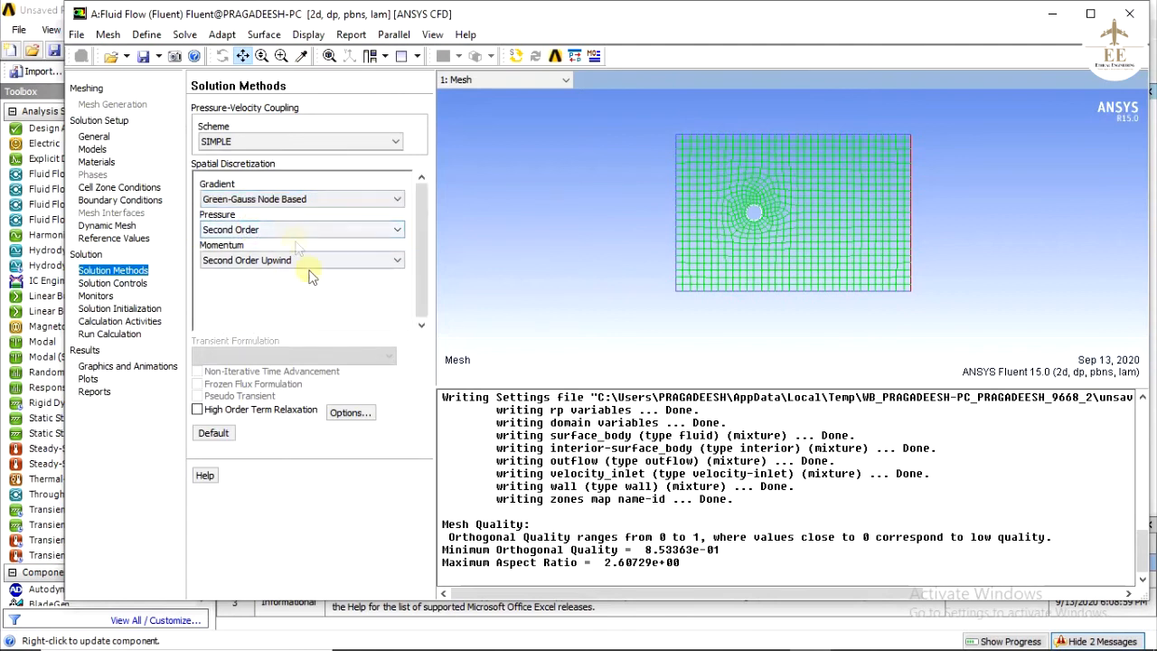
{"action": "left_click", "coordinate": [137, 284]}
Create a lift monitor for the wall zone with Print to Console and Plot enabled.
{"action": "left_click", "coordinate": [95, 296]}
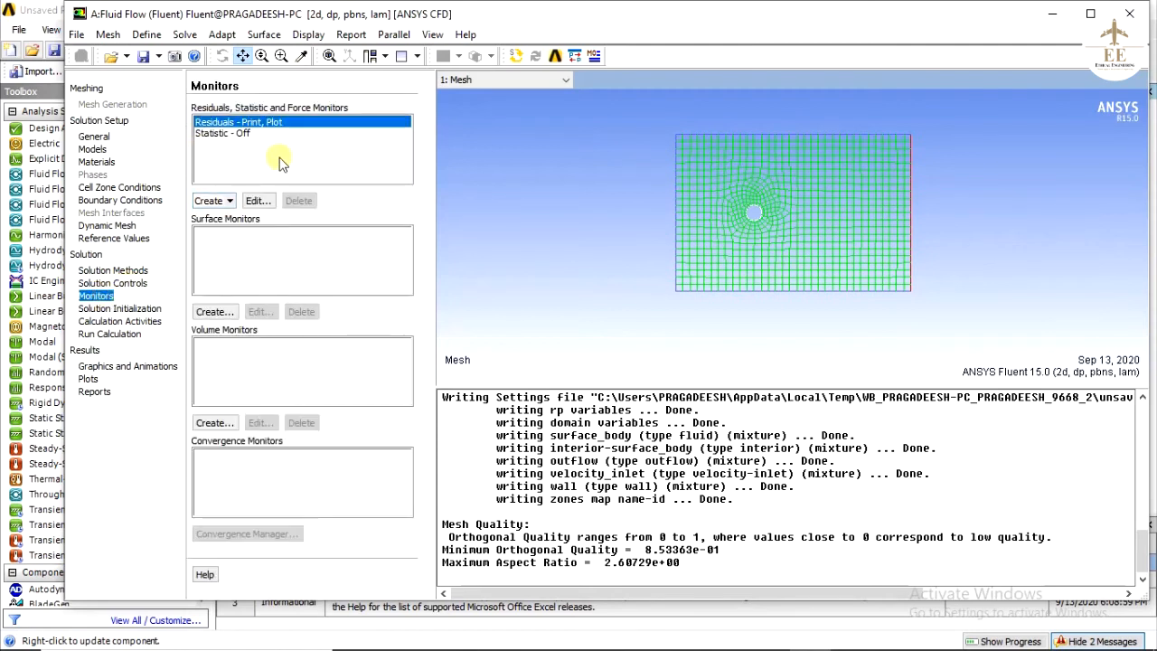
{"action": "left_click", "coordinate": [228, 203]}
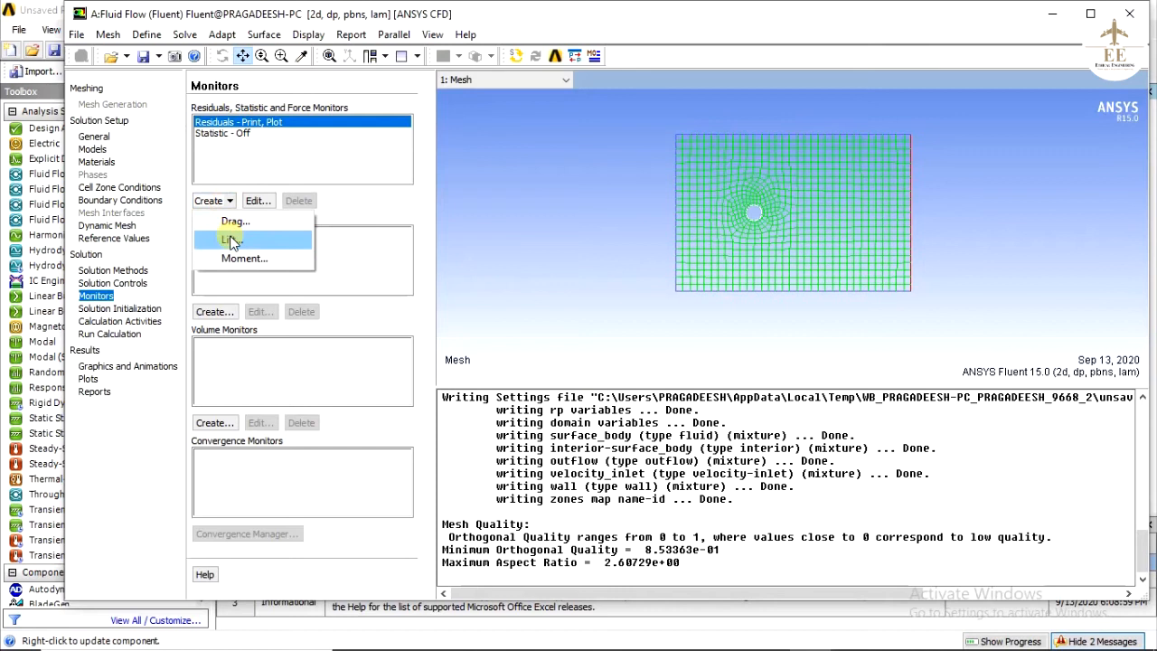
{"action": "left_click", "coordinate": [231, 240]}
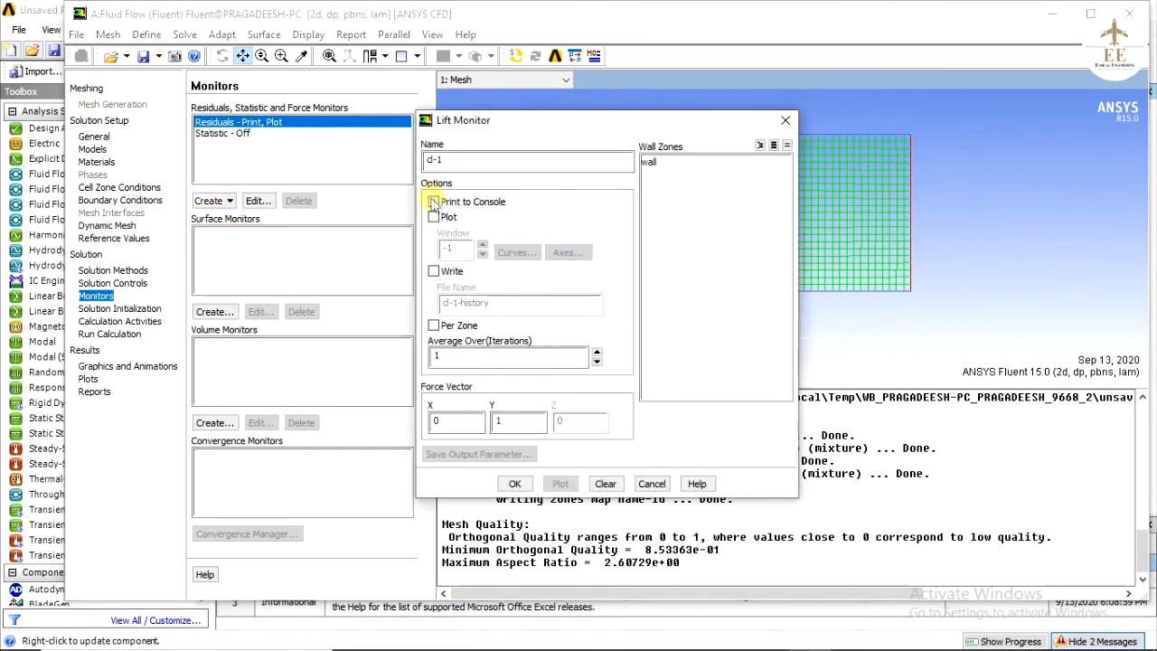
{"action": "left_click", "coordinate": [434, 202]}
{"action": "left_click", "coordinate": [434, 218]}
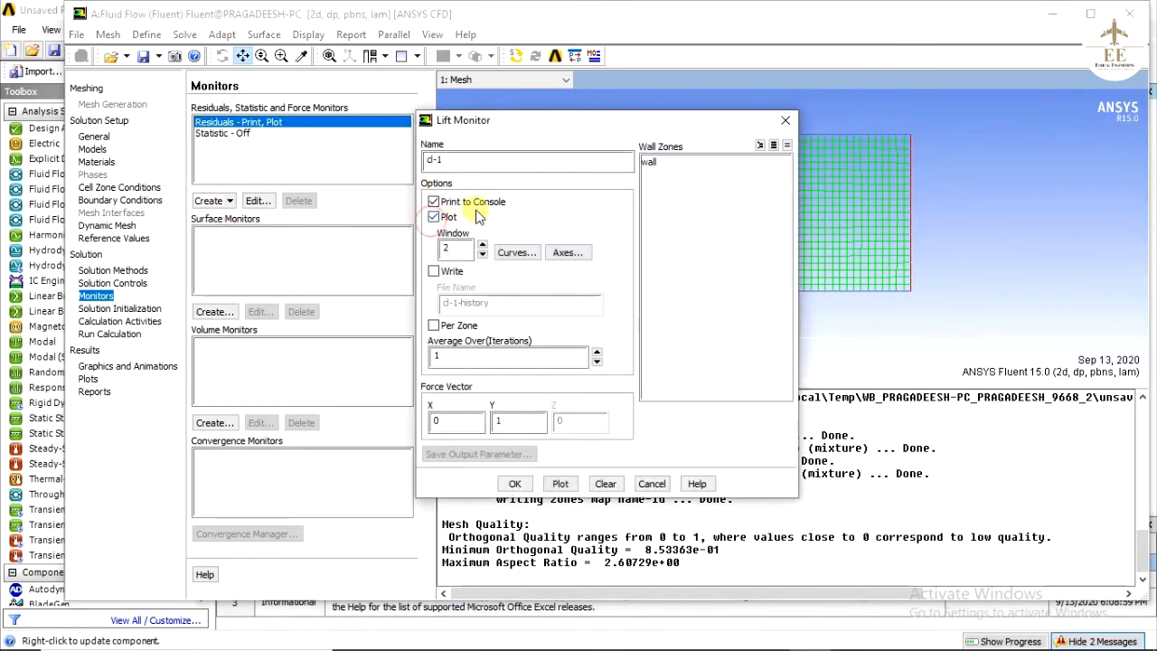
{"action": "left_click", "coordinate": [648, 162]}
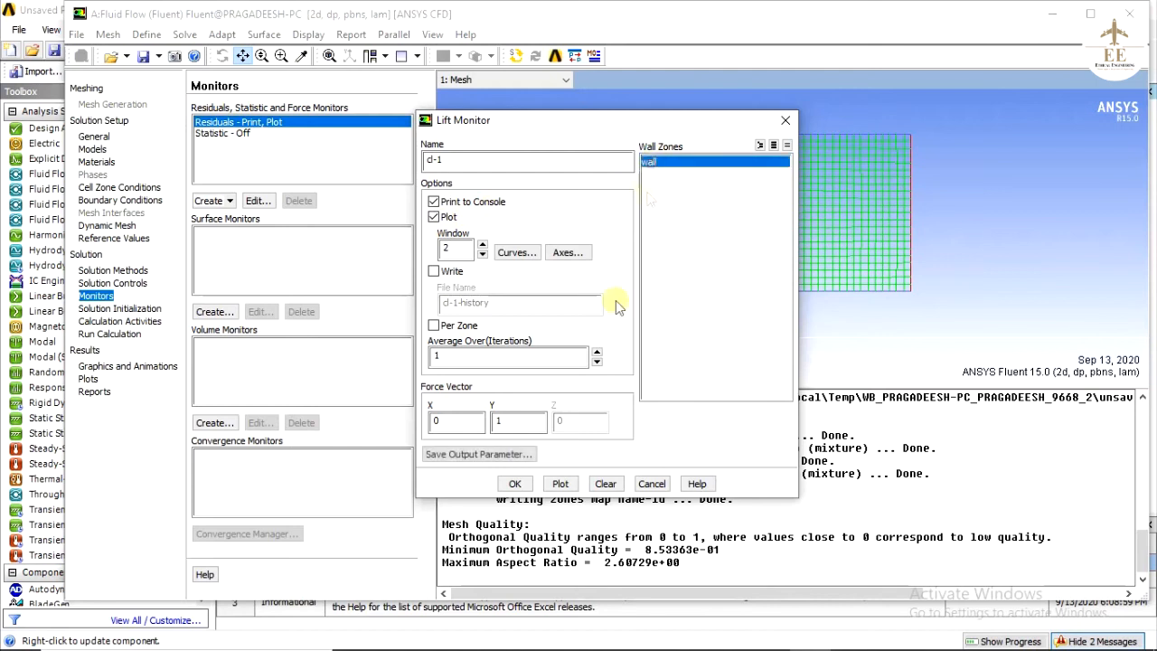
{"action": "left_click", "coordinate": [515, 485]}
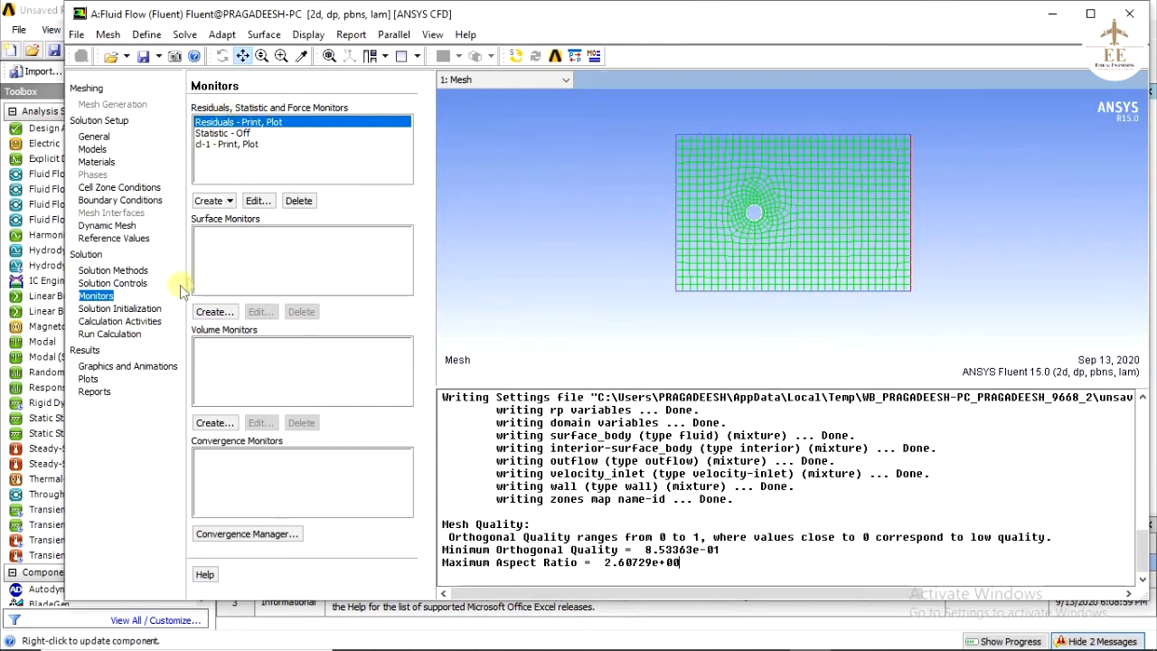
Initialize the solution with Standard Initialization computed from velocity_inlet.
{"action": "left_click", "coordinate": [118, 310]}
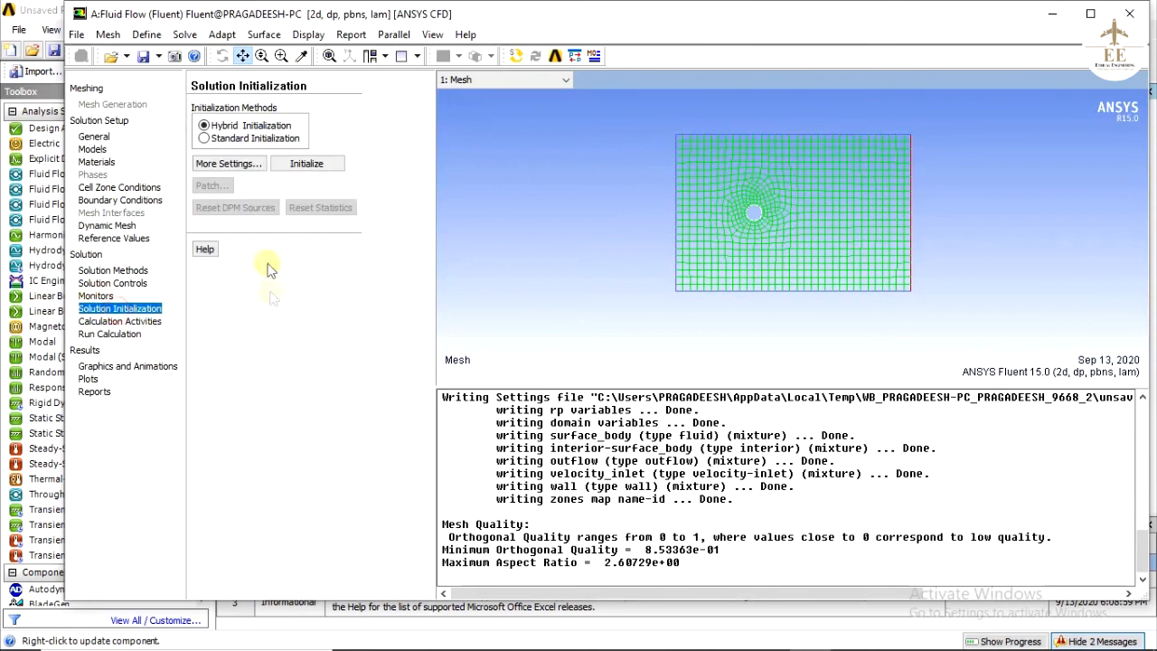
{"action": "left_click", "coordinate": [205, 139]}
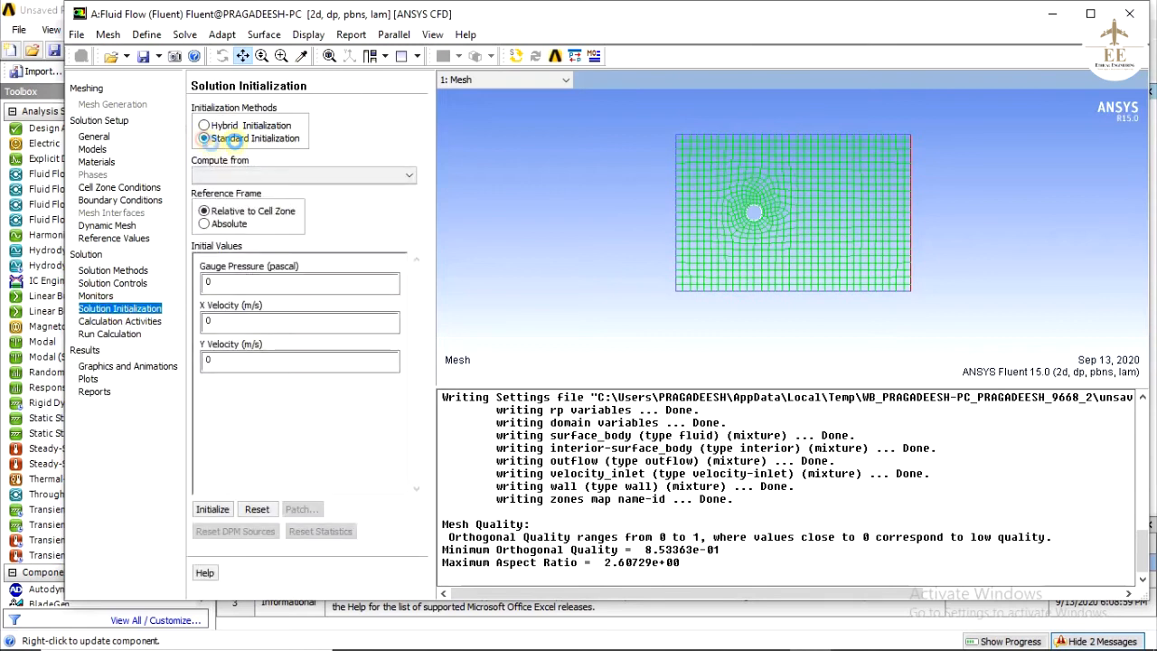
{"action": "left_click", "coordinate": [307, 176]}
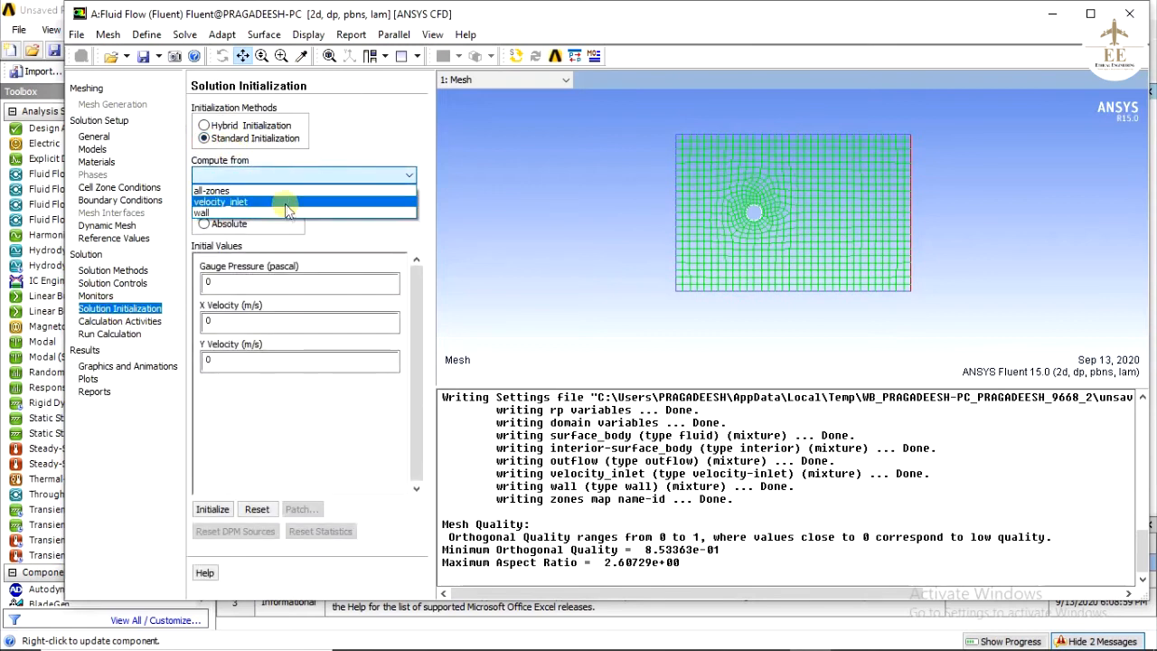
{"action": "left_click", "coordinate": [285, 202]}
{"action": "left_click", "coordinate": [213, 511]}
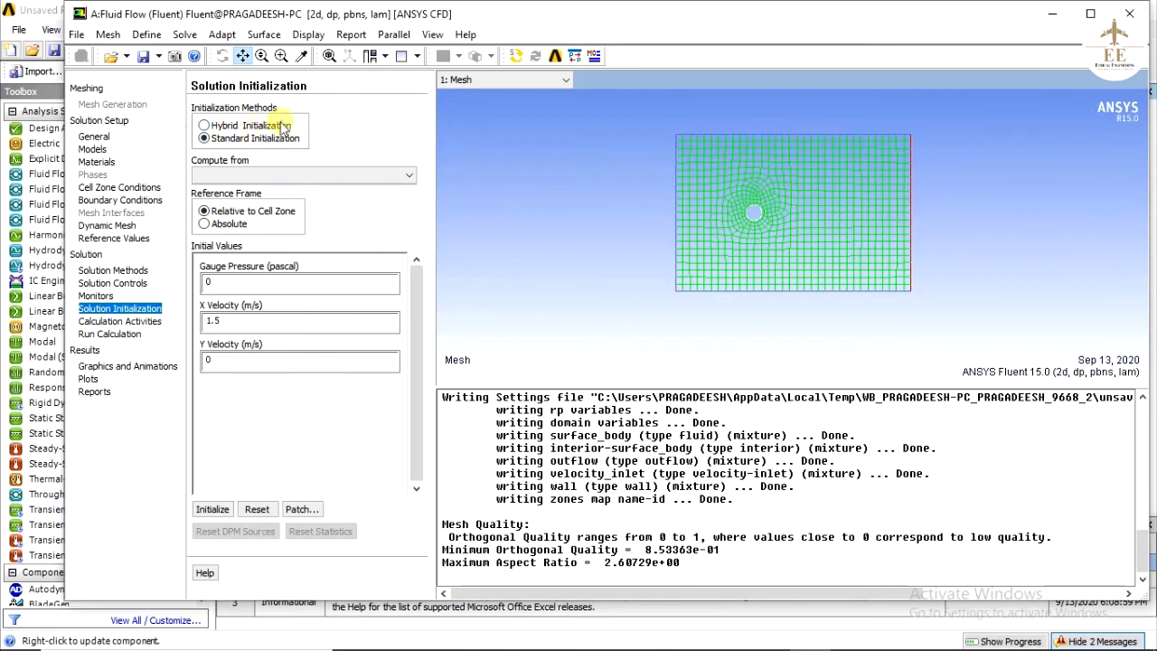
Run the calculation with 1000 iterations and check the console for convergence once it completes.
{"action": "left_click", "coordinate": [107, 335]}
{"action": "double_click", "coordinate": [203, 154]}
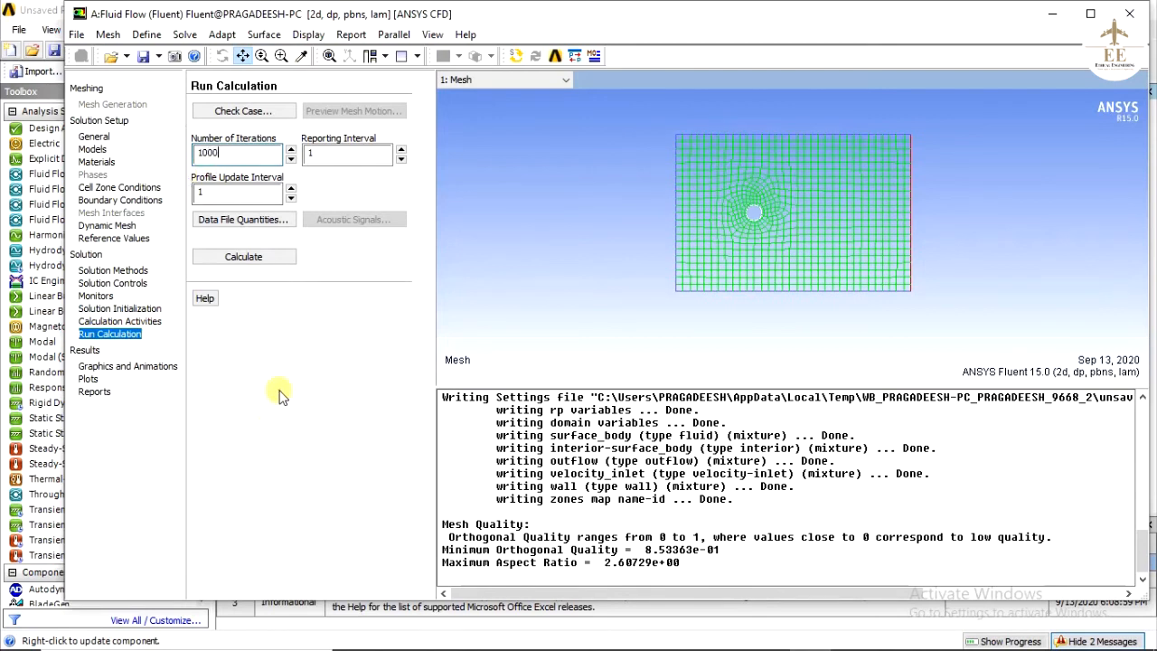
{"action": "left_click", "coordinate": [269, 257]}
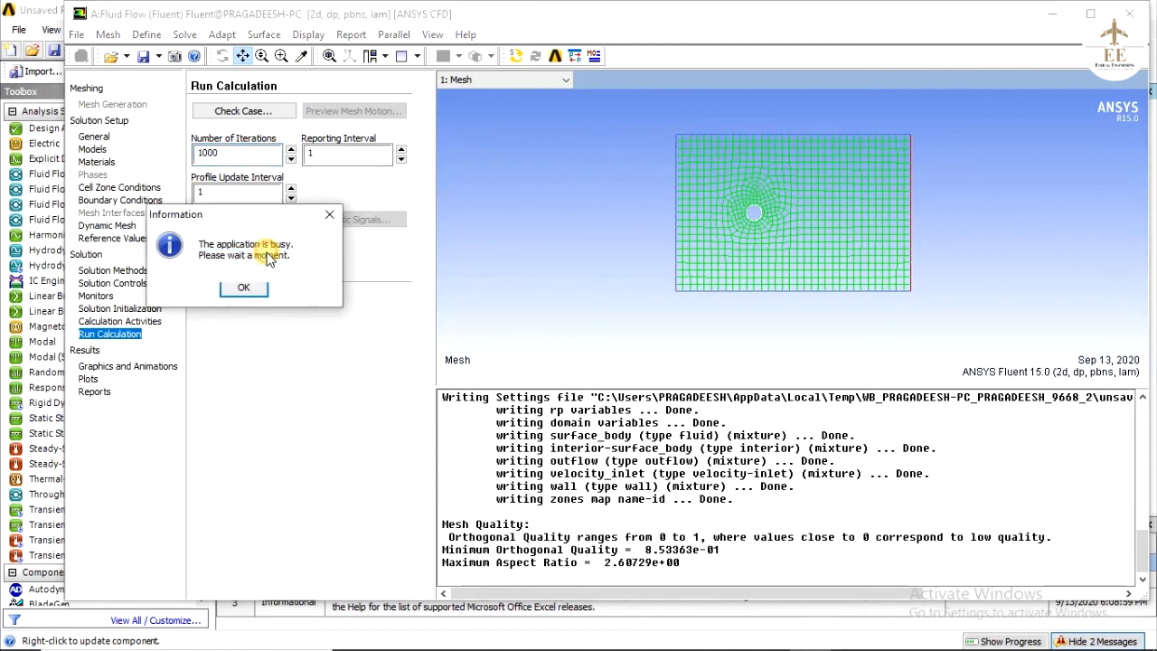
{"action": "left_click", "coordinate": [243, 286]}
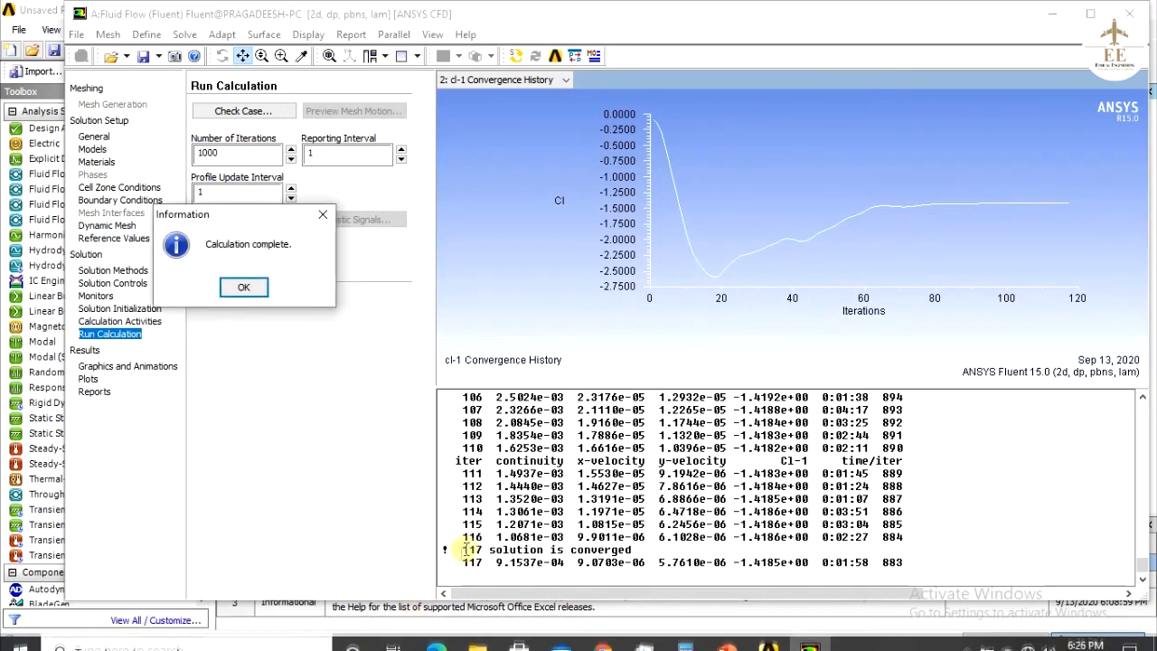
{"action": "left_click_drag", "start_coordinate": [558, 549], "coordinate": [631, 549]}
{"action": "left_click_drag", "start_coordinate": [444, 550], "coordinate": [636, 549]}
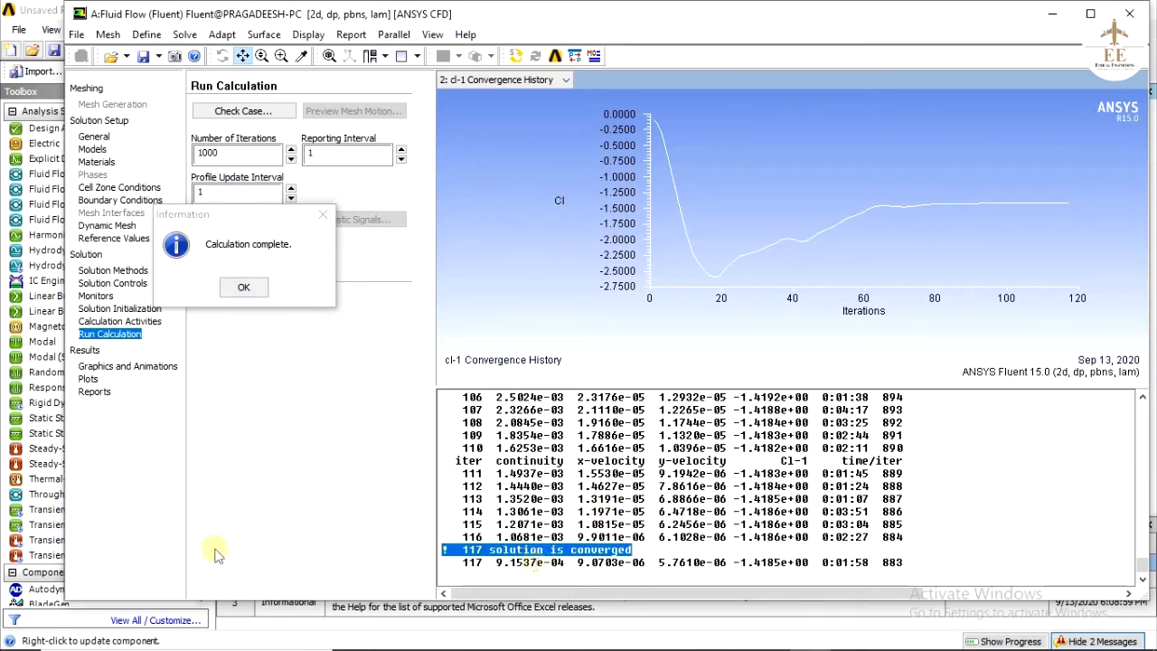
{"action": "left_click", "coordinate": [242, 287]}
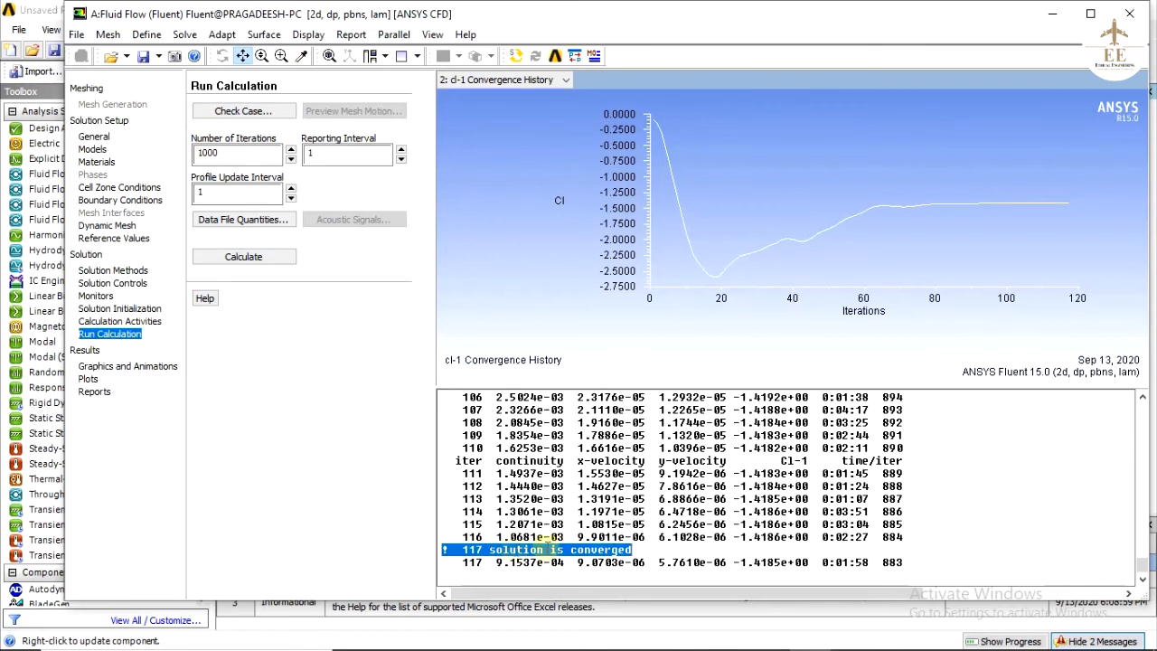
Set up a contour plot of X Velocity from the Velocity category.
{"action": "left_click", "coordinate": [106, 368]}
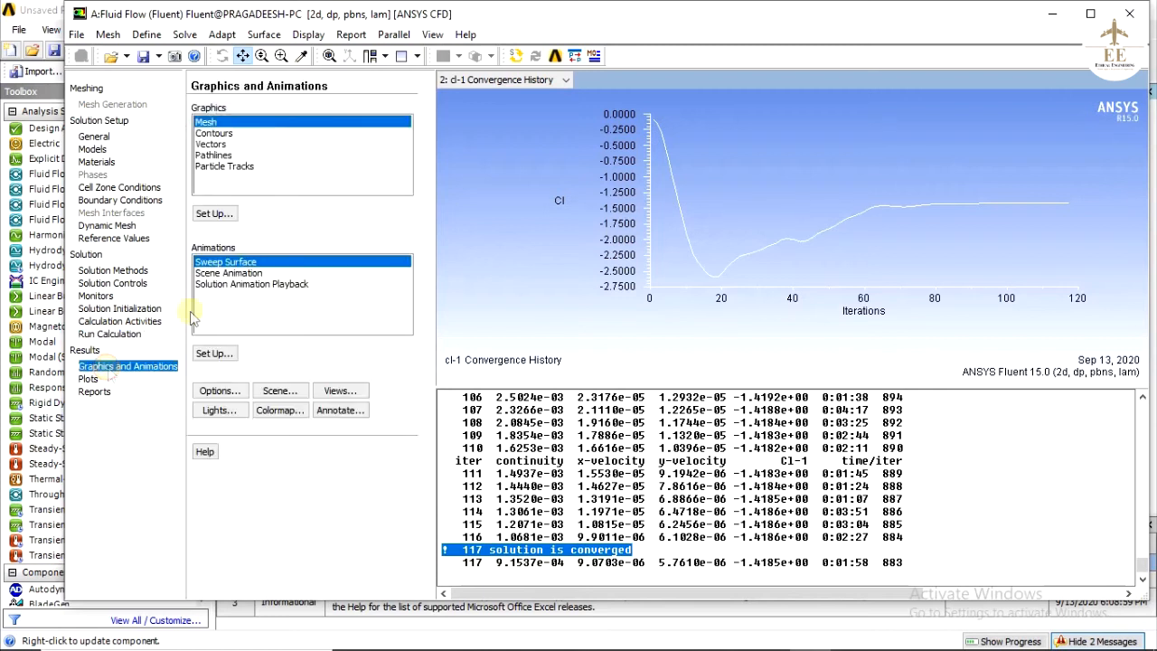
{"action": "left_click", "coordinate": [222, 134]}
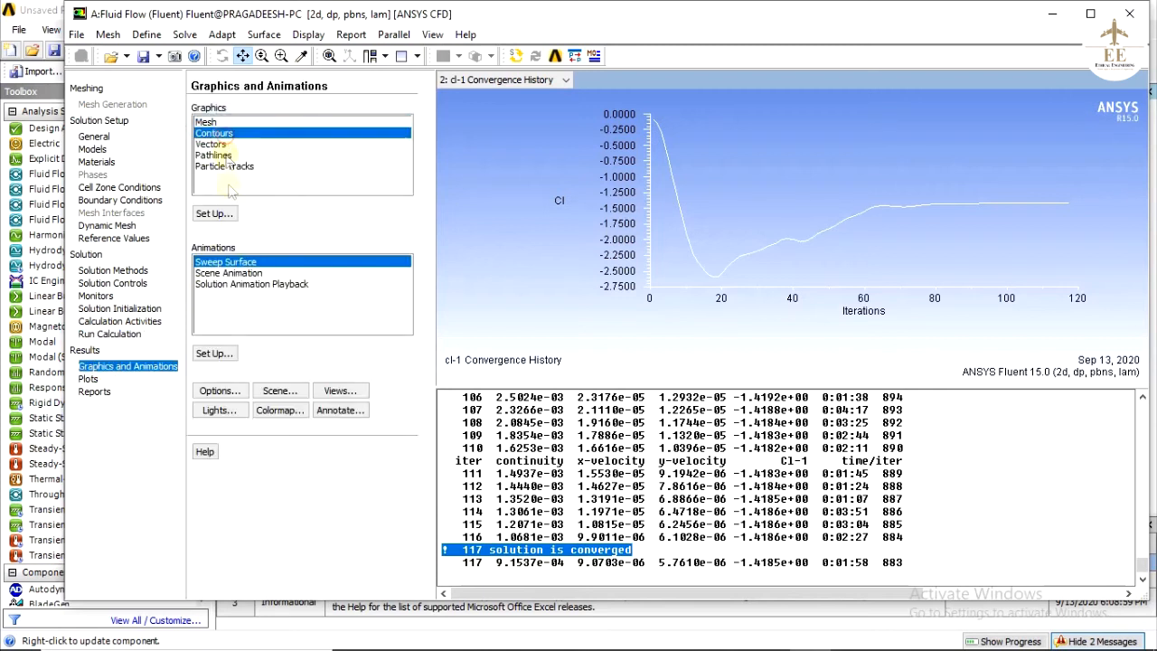
{"action": "left_click", "coordinate": [215, 214]}
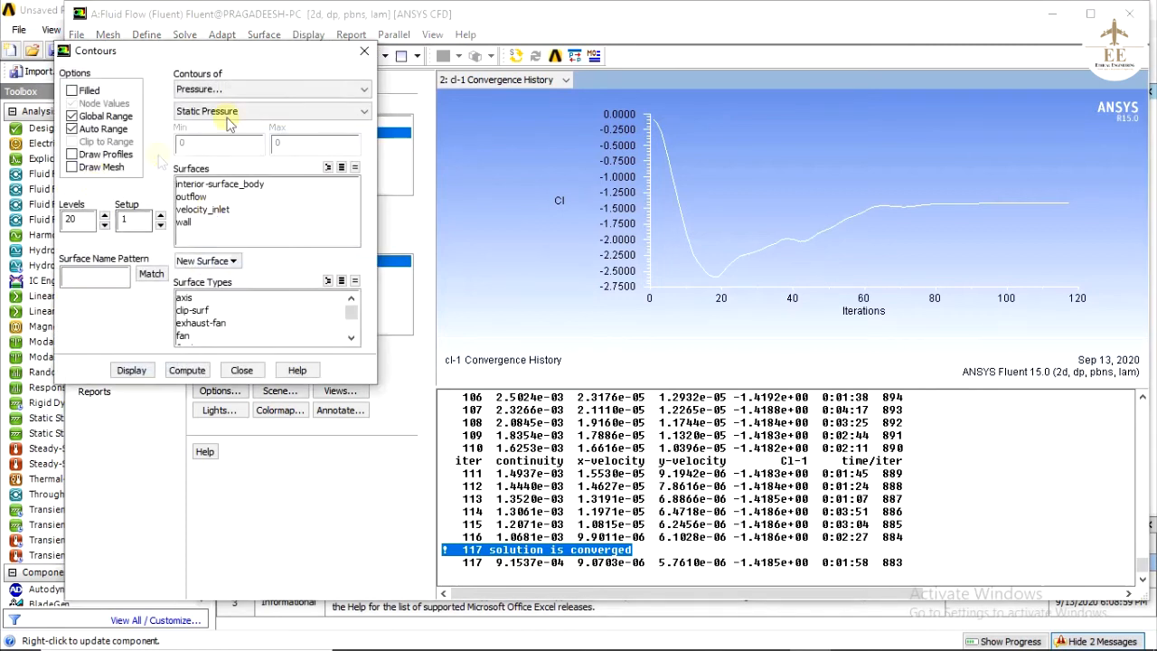
{"action": "left_click", "coordinate": [223, 89]}
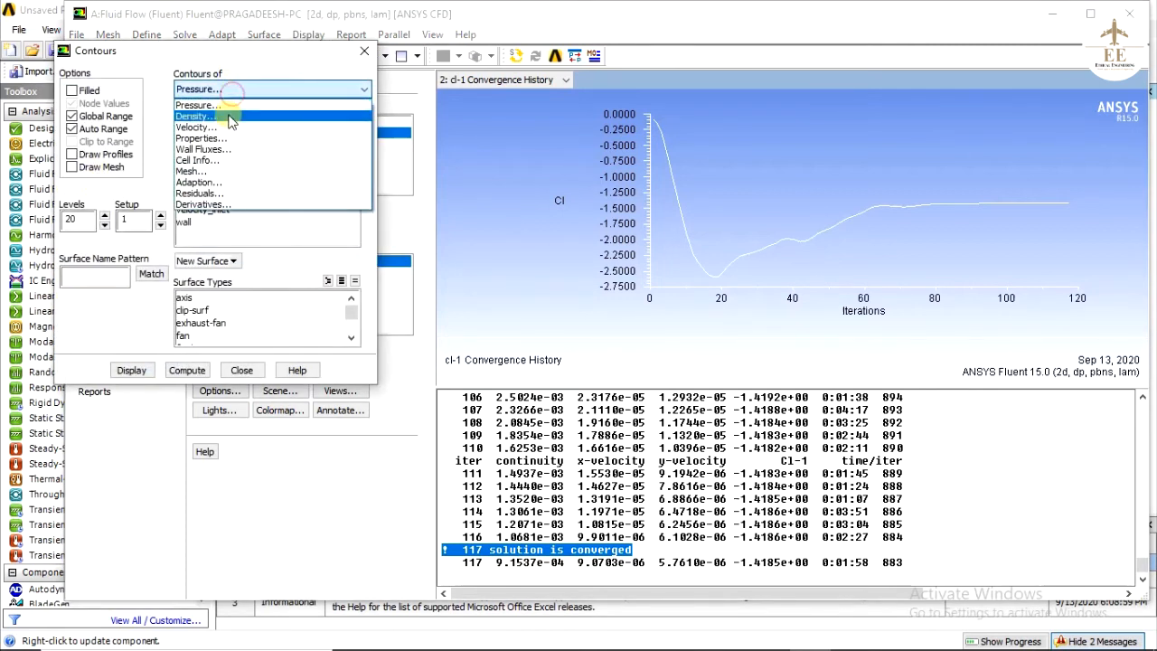
{"action": "left_click", "coordinate": [229, 132]}
{"action": "left_click", "coordinate": [231, 111]}
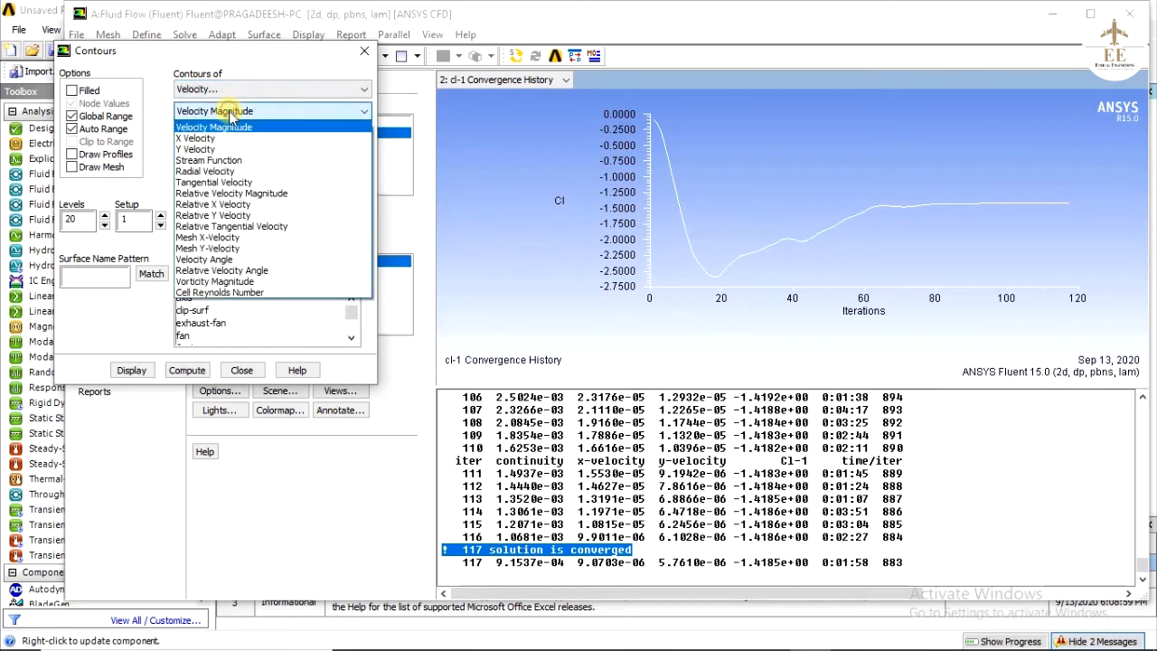
{"action": "left_click", "coordinate": [217, 138]}
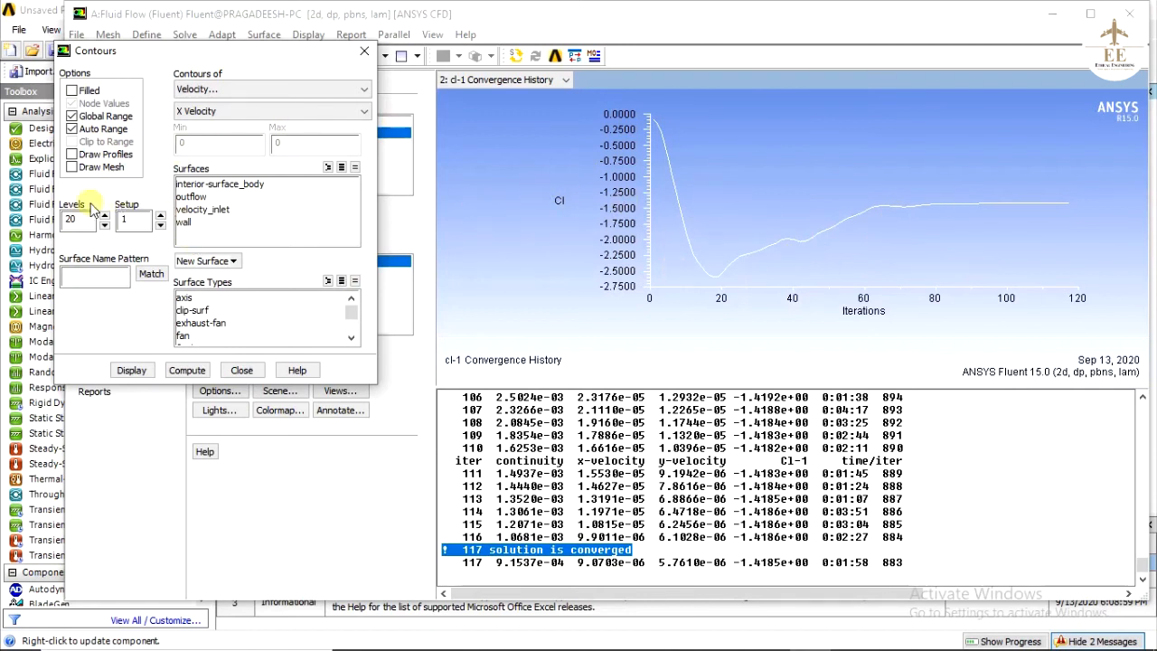
Display the X Velocity contours filled with 100 levels and examine the flow around the circle.
{"action": "left_click", "coordinate": [71, 91]}
{"action": "double_click", "coordinate": [72, 220]}
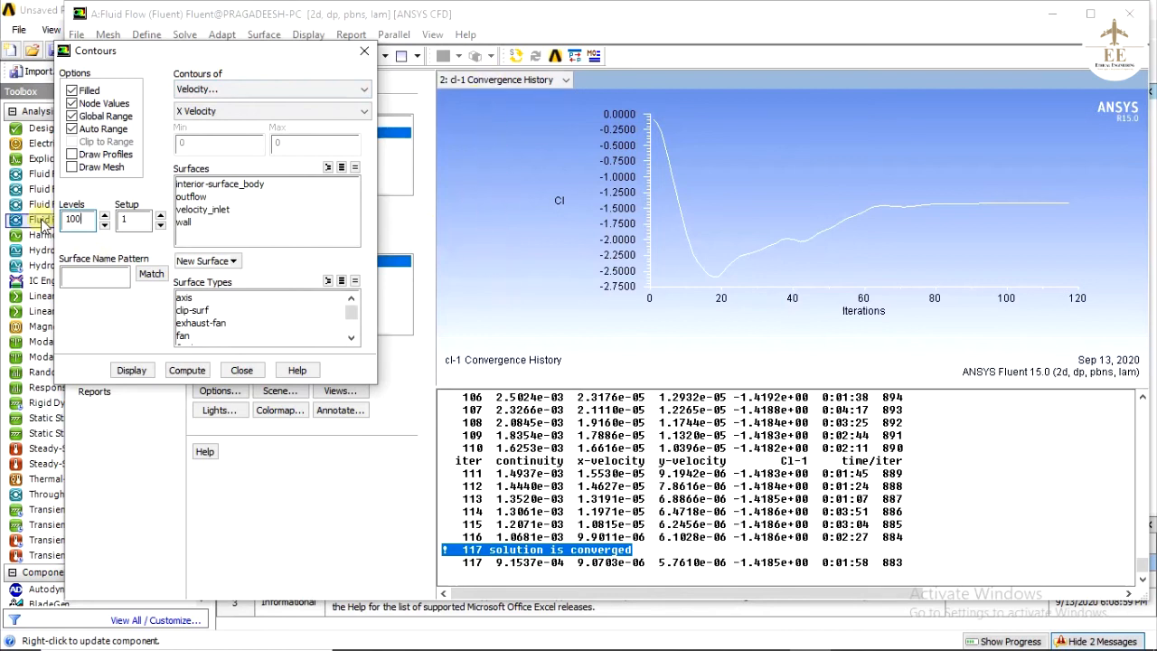
{"action": "left_click", "coordinate": [133, 370]}
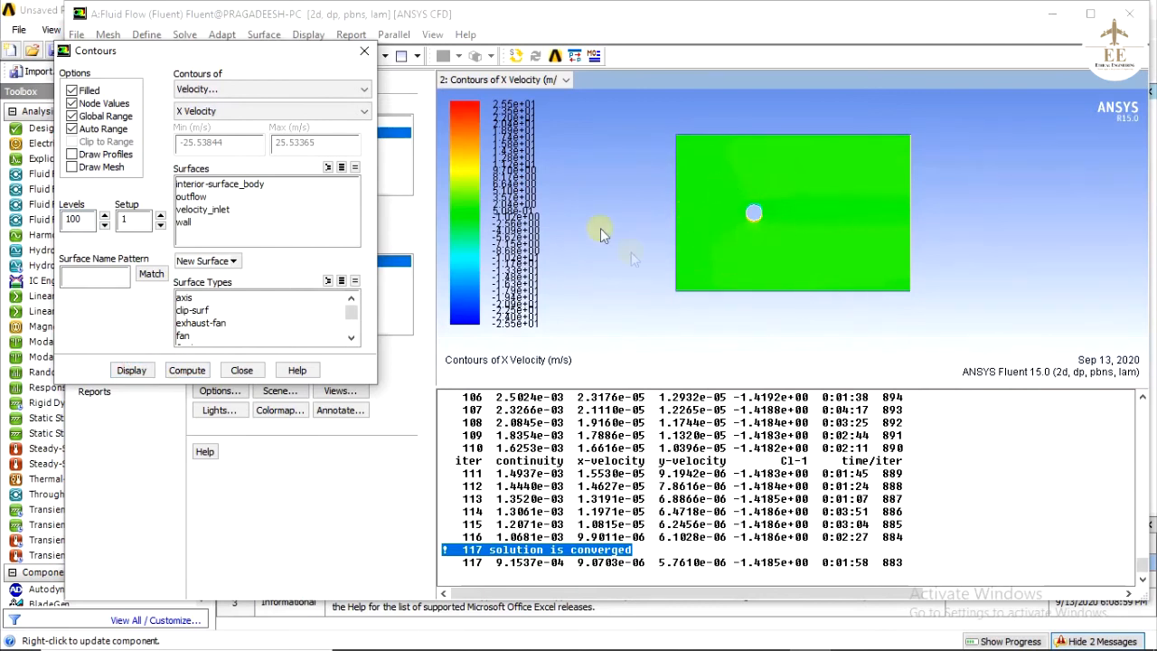
{"action": "left_click_drag", "start_coordinate": [282, 52], "coordinate": [282, 195]}
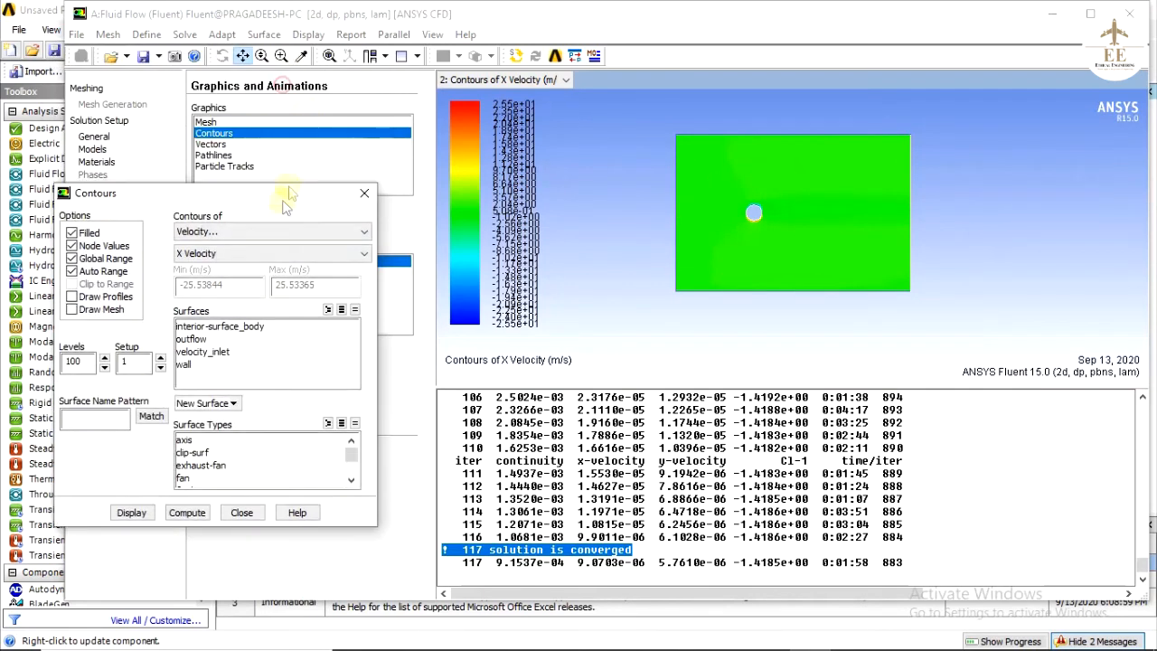
{"action": "left_click", "coordinate": [282, 55]}
{"action": "left_click_drag", "start_coordinate": [720, 190], "coordinate": [873, 254]}
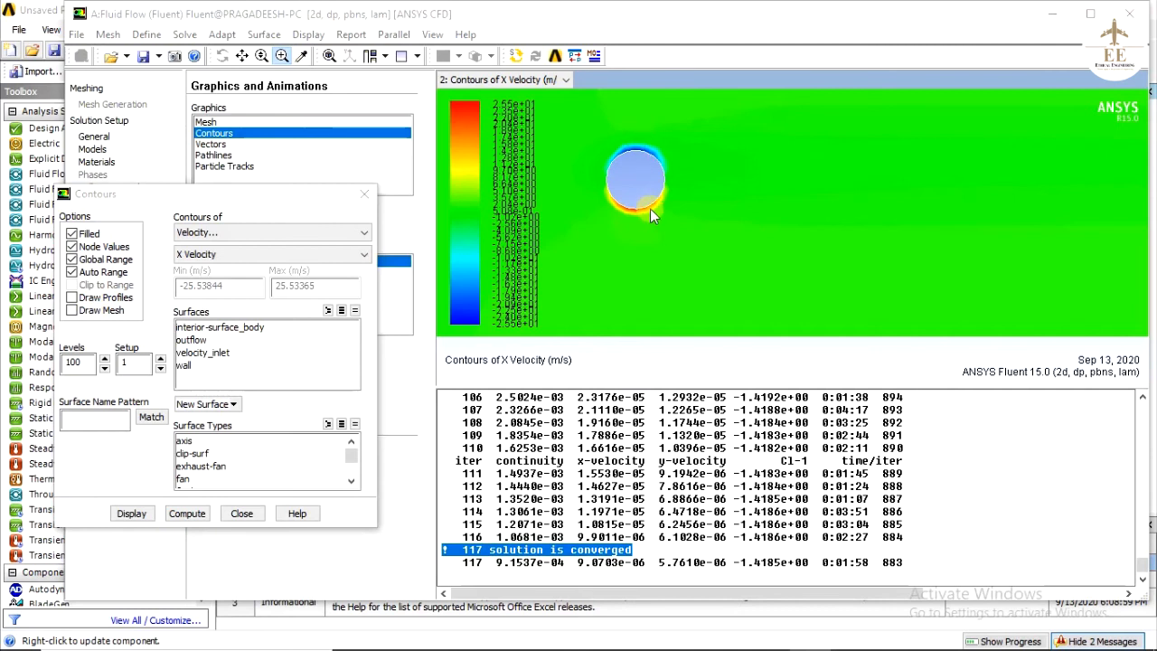
Display unfilled Stream Function contours with 100 levels around the circle, and close the contour settings.
{"action": "left_click", "coordinate": [228, 254]}
{"action": "left_click", "coordinate": [223, 304]}
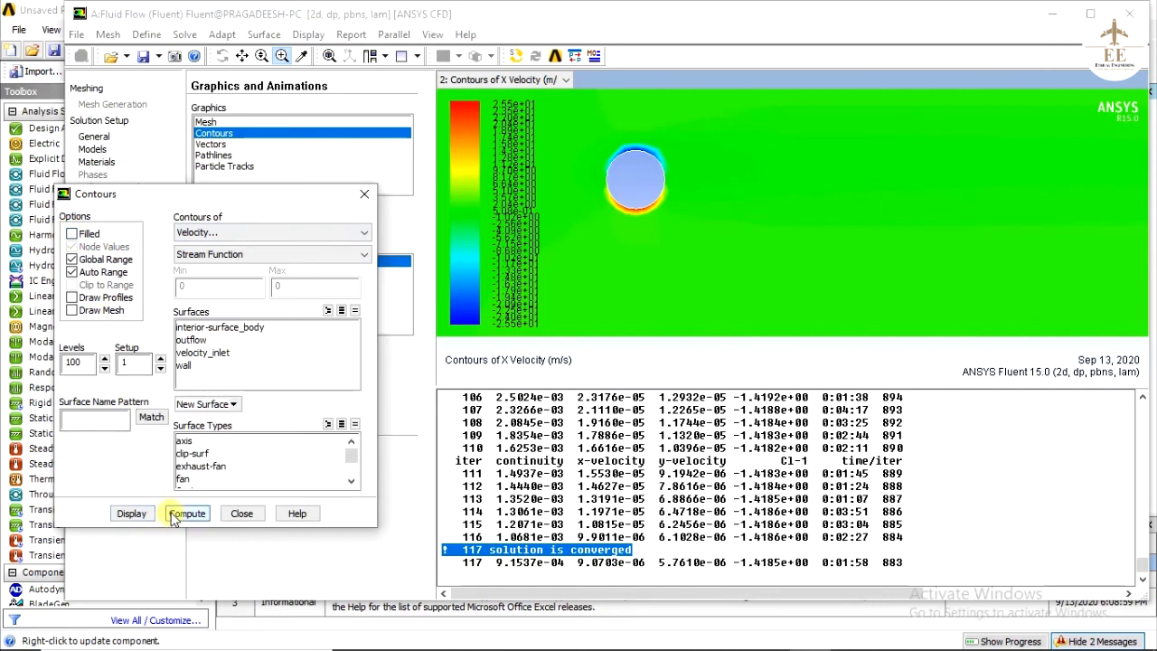
{"action": "left_click", "coordinate": [136, 515]}
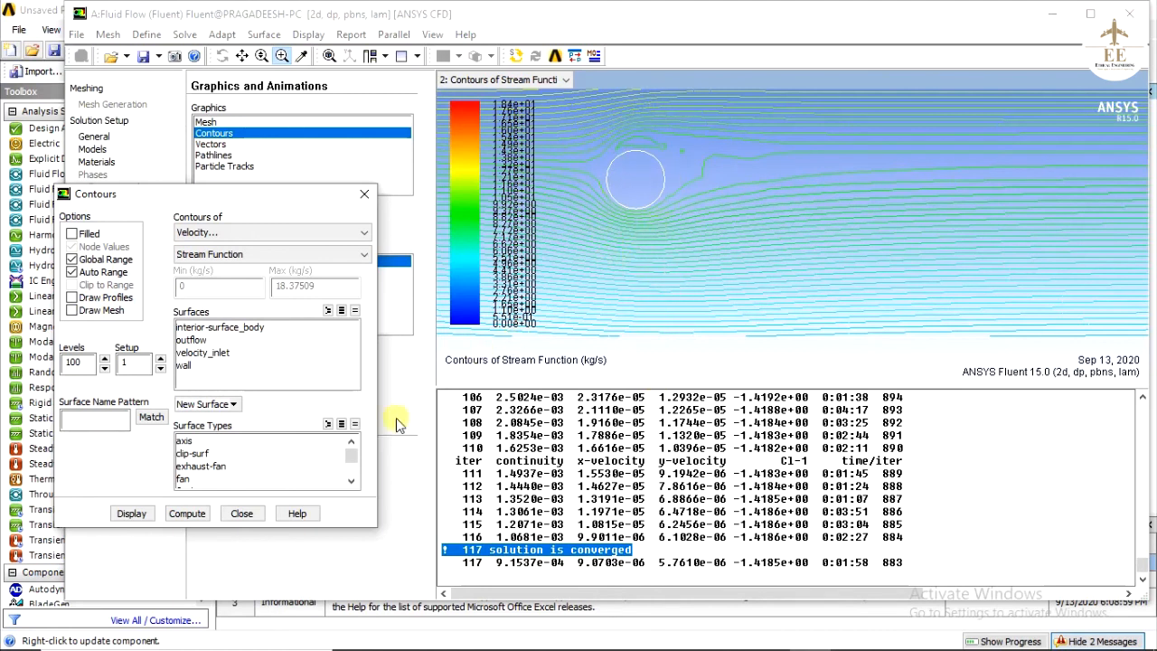
{"action": "left_click", "coordinate": [254, 513]}
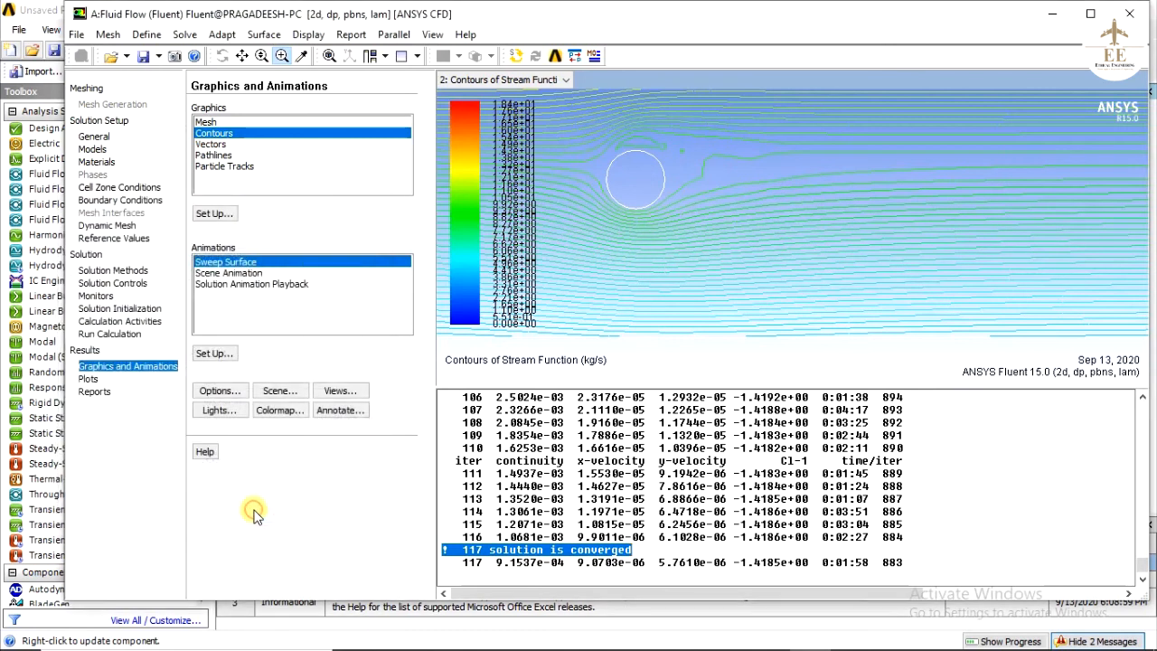
Set up pathlines colored by X Velocity from the Velocity category.
{"action": "left_click", "coordinate": [215, 156]}
{"action": "left_click", "coordinate": [213, 215]}
{"action": "left_click_drag", "start_coordinate": [150, 72], "coordinate": [178, 109]}
{"action": "left_click", "coordinate": [385, 133]}
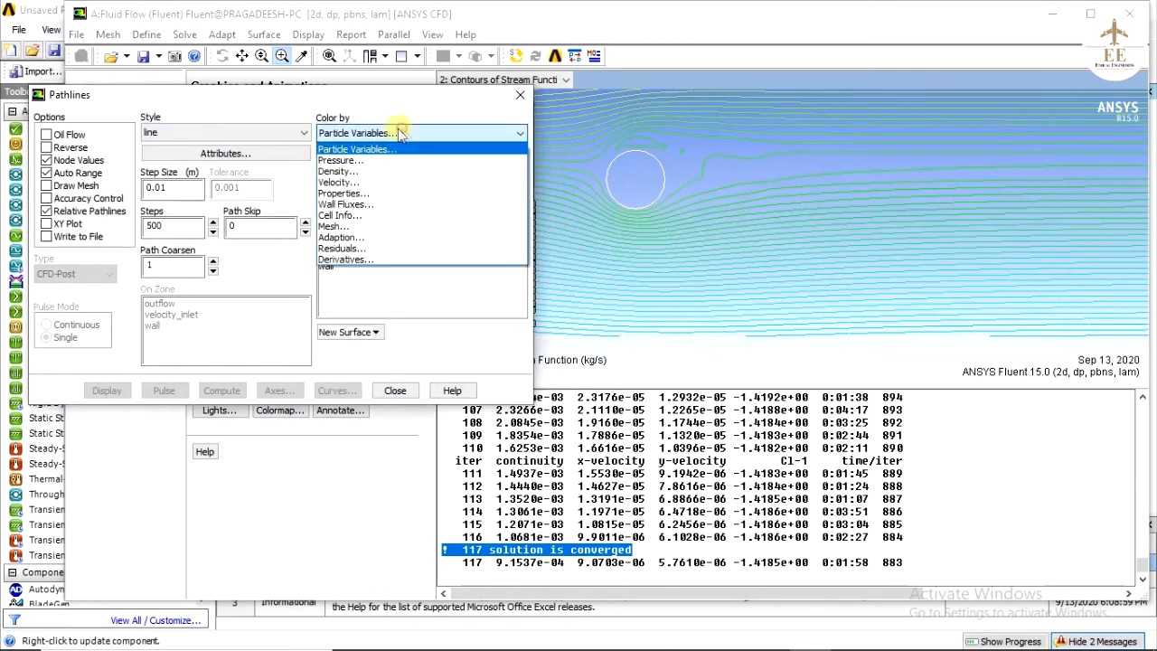
{"action": "left_click", "coordinate": [365, 183]}
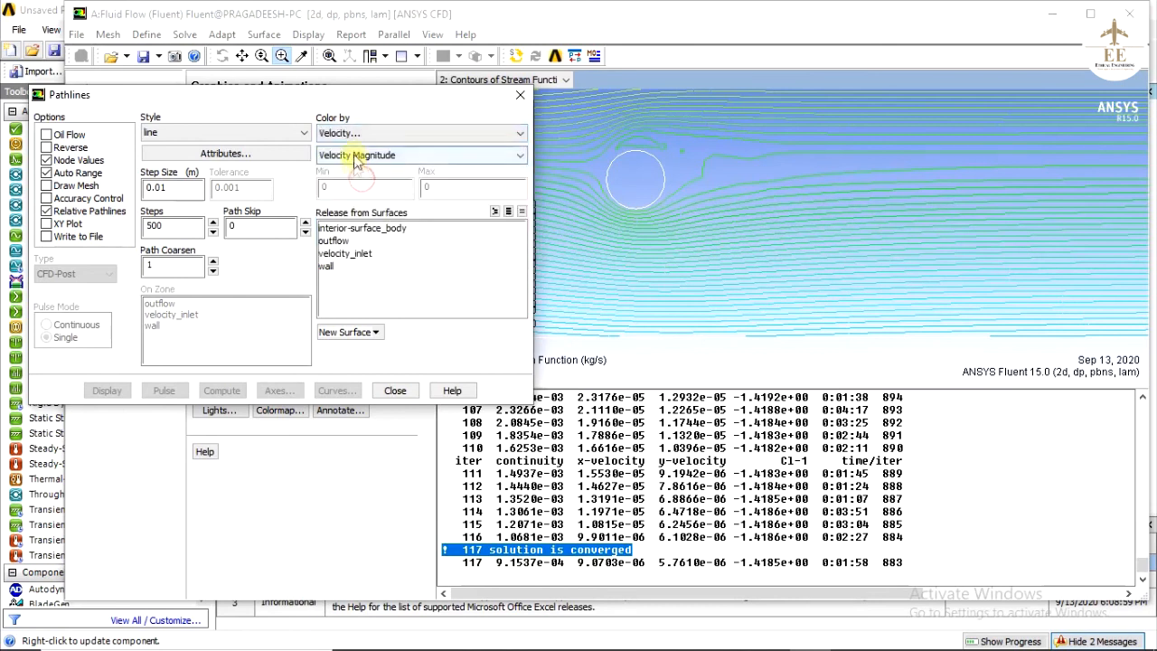
{"action": "left_click", "coordinate": [343, 155]}
{"action": "left_click", "coordinate": [351, 183]}
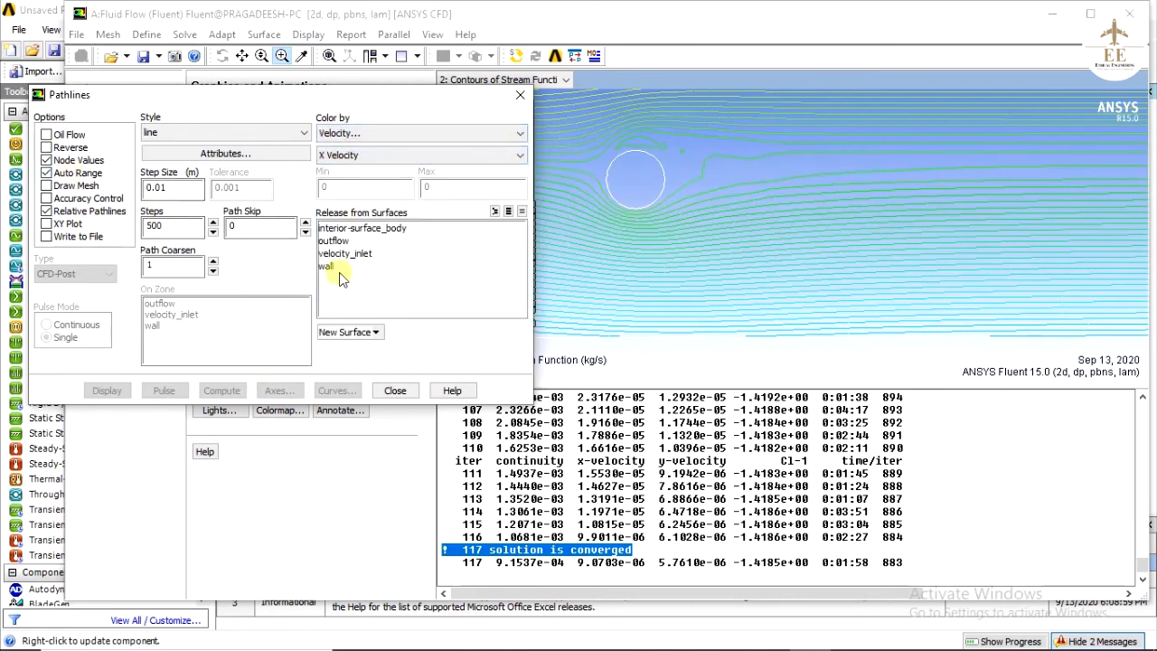
Display the pathlines released from interior-surface_body, outflow, velocity_inlet and wall, and examine the flow around the circle.
{"action": "left_click_drag", "start_coordinate": [340, 270], "coordinate": [349, 229]}
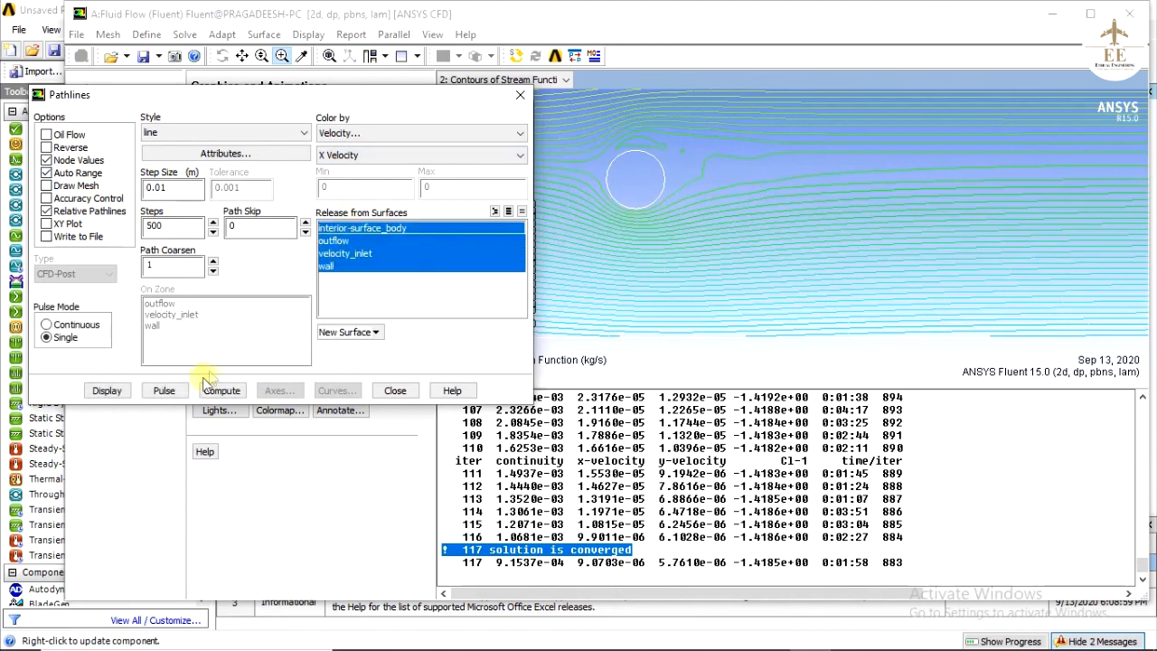
{"action": "left_click", "coordinate": [105, 391]}
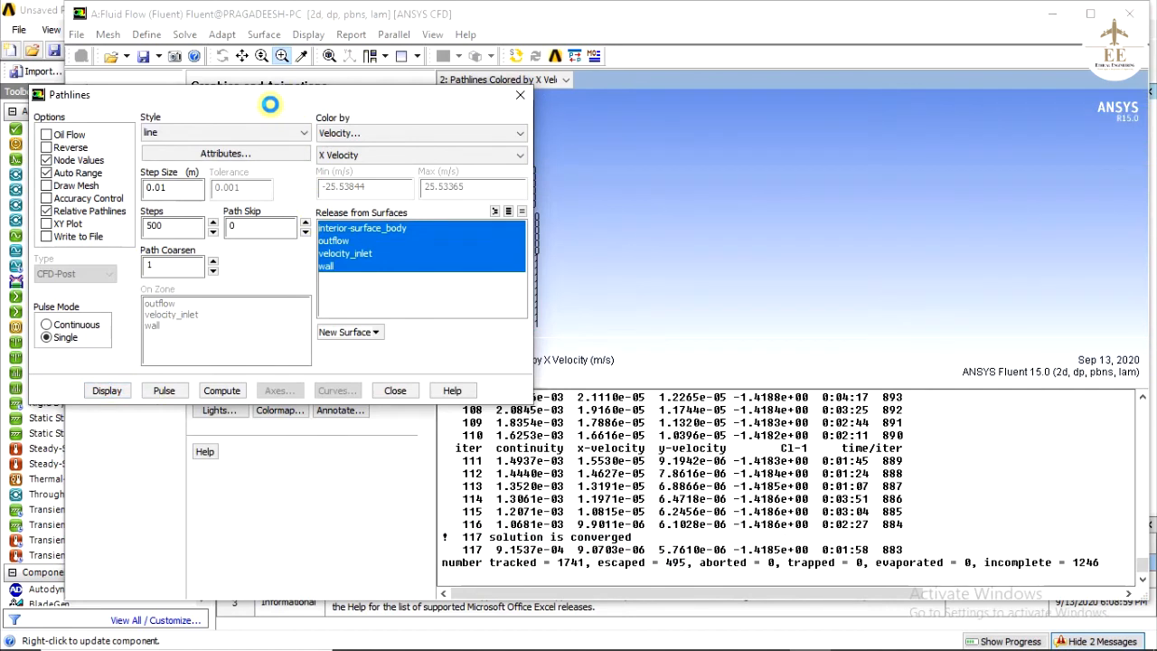
{"action": "left_click_drag", "start_coordinate": [271, 99], "coordinate": [201, 293]}
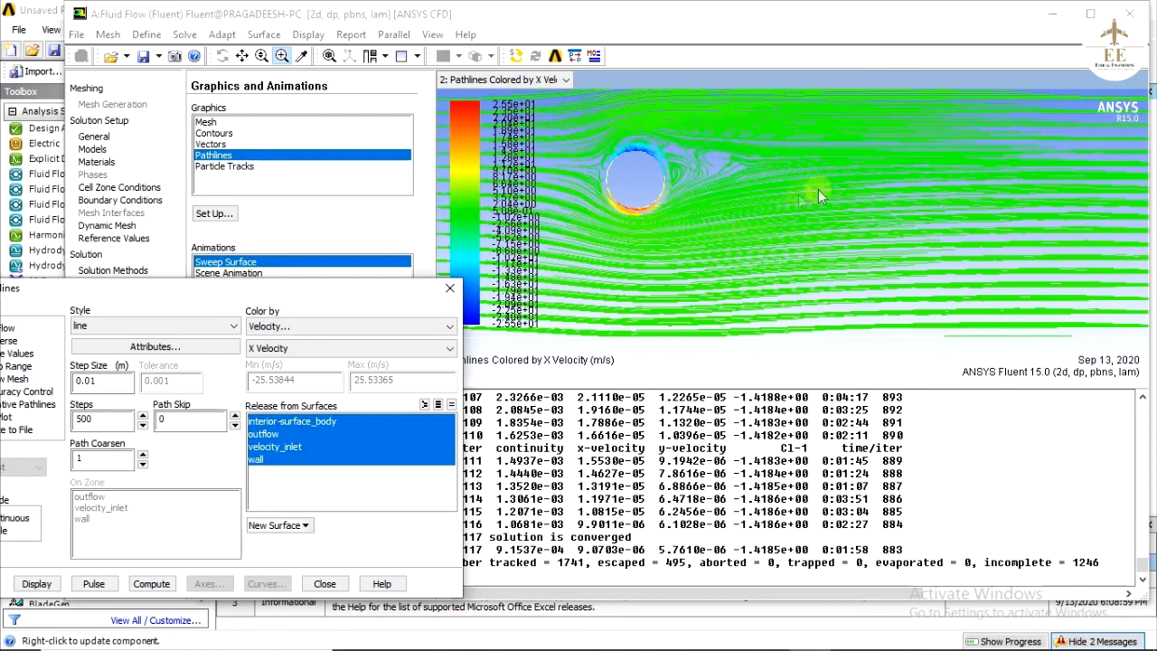
{"action": "left_click", "coordinate": [329, 55]}
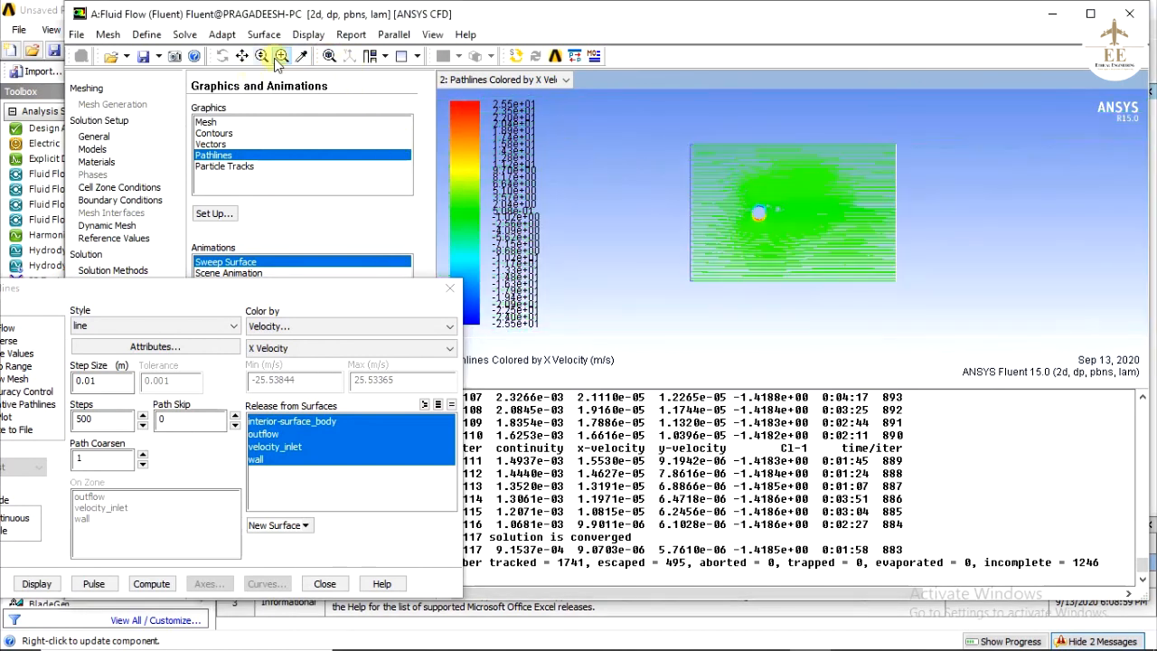
{"action": "left_click_drag", "start_coordinate": [698, 156], "coordinate": [882, 259]}
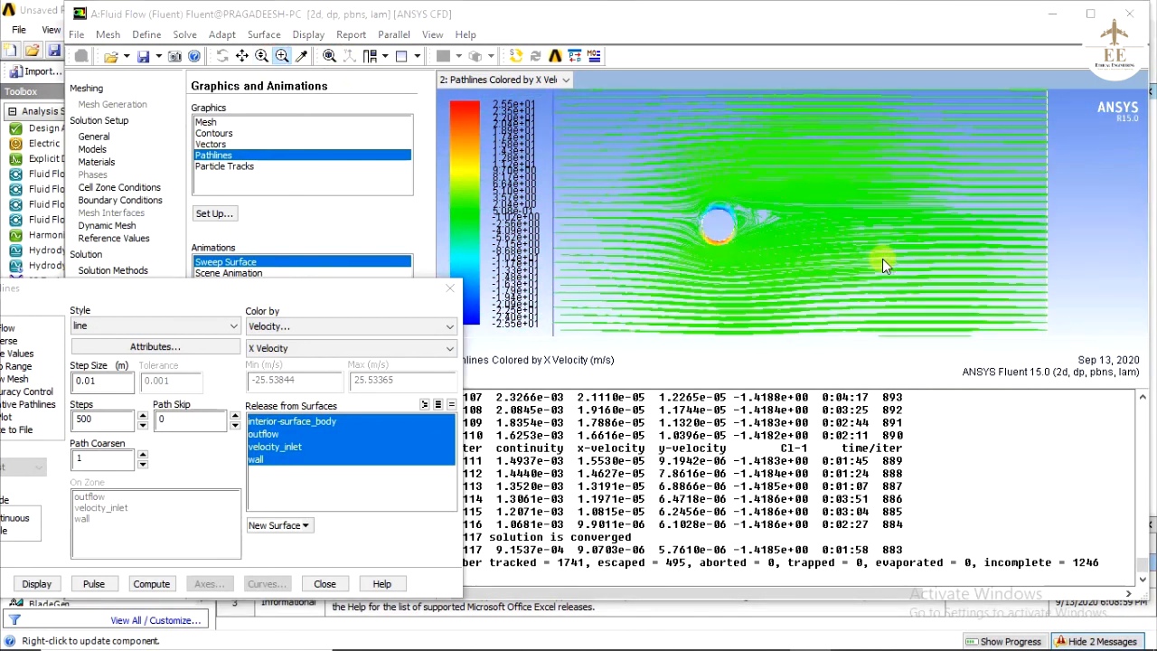
{"action": "left_click_drag", "start_coordinate": [612, 130], "coordinate": [925, 296]}
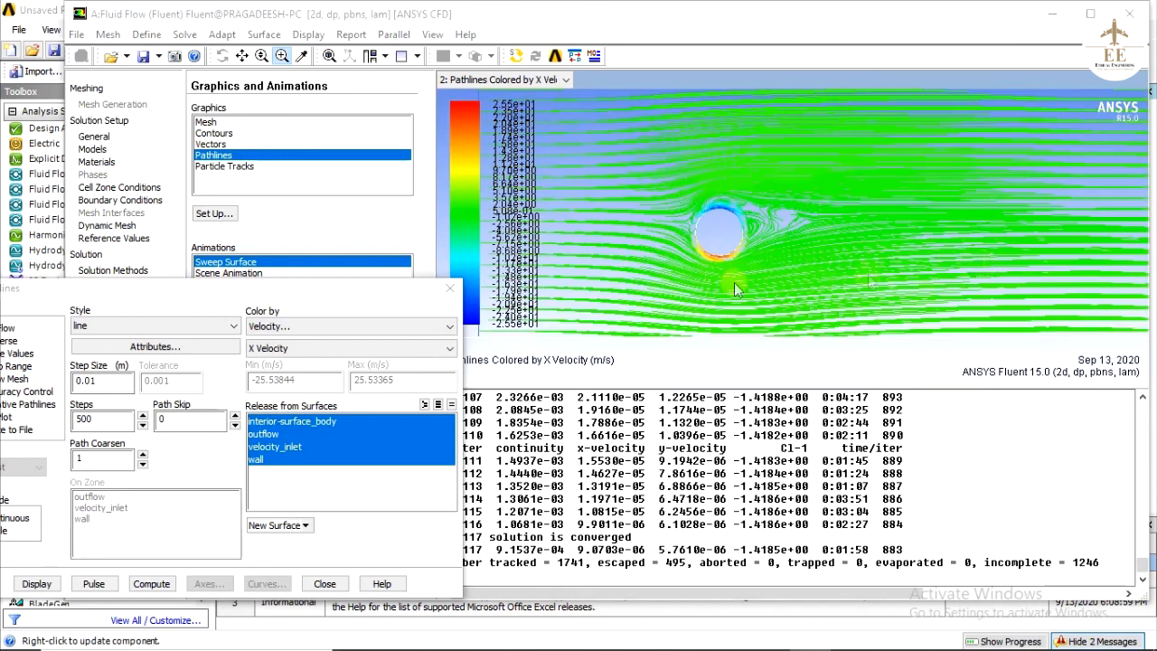
Animate the pathlines with a Single pulse, and replay the pulse in a close-up of the circle.
{"action": "left_click_drag", "start_coordinate": [281, 297], "coordinate": [342, 137]}
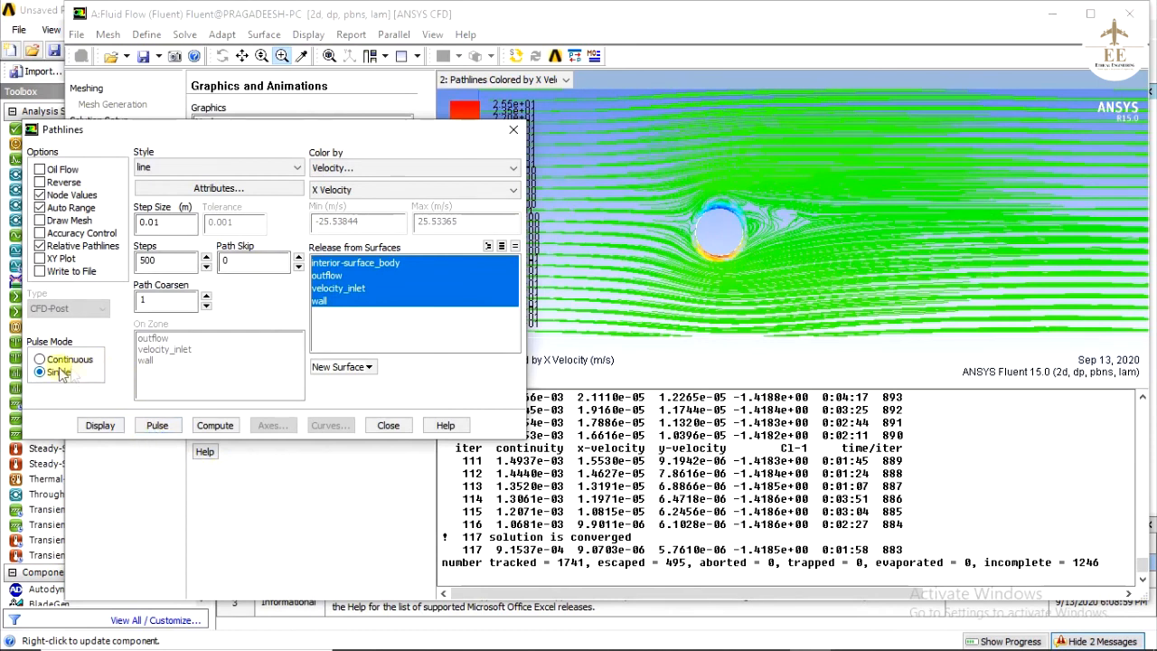
{"action": "left_click", "coordinate": [158, 422]}
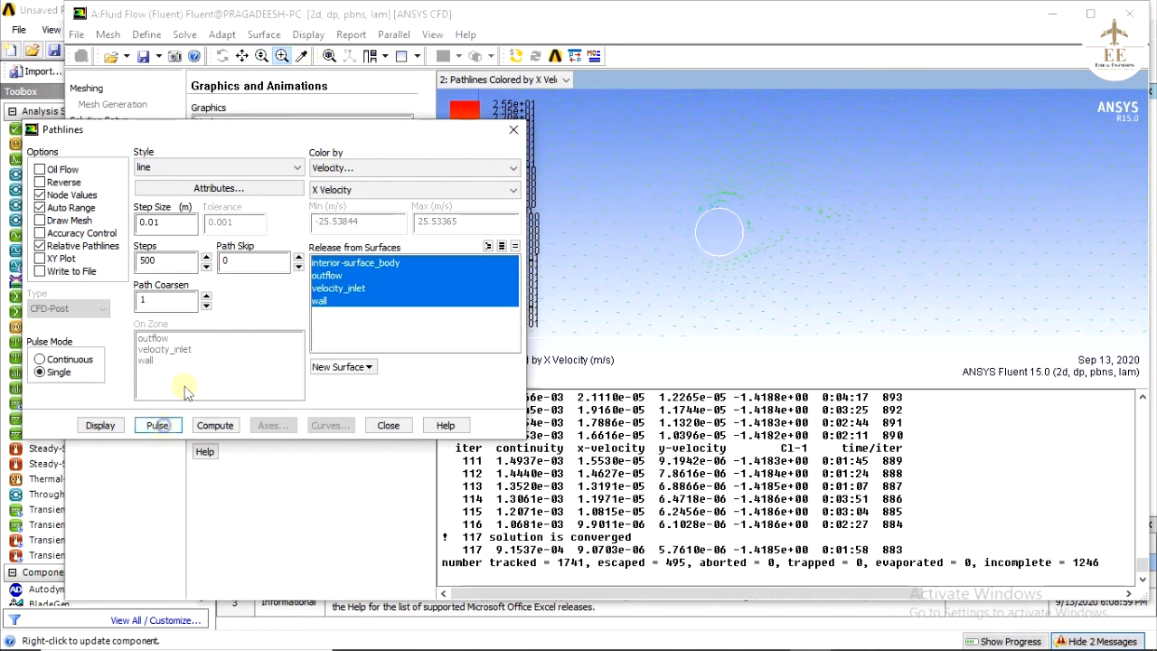
{"action": "left_click", "coordinate": [507, 118]}
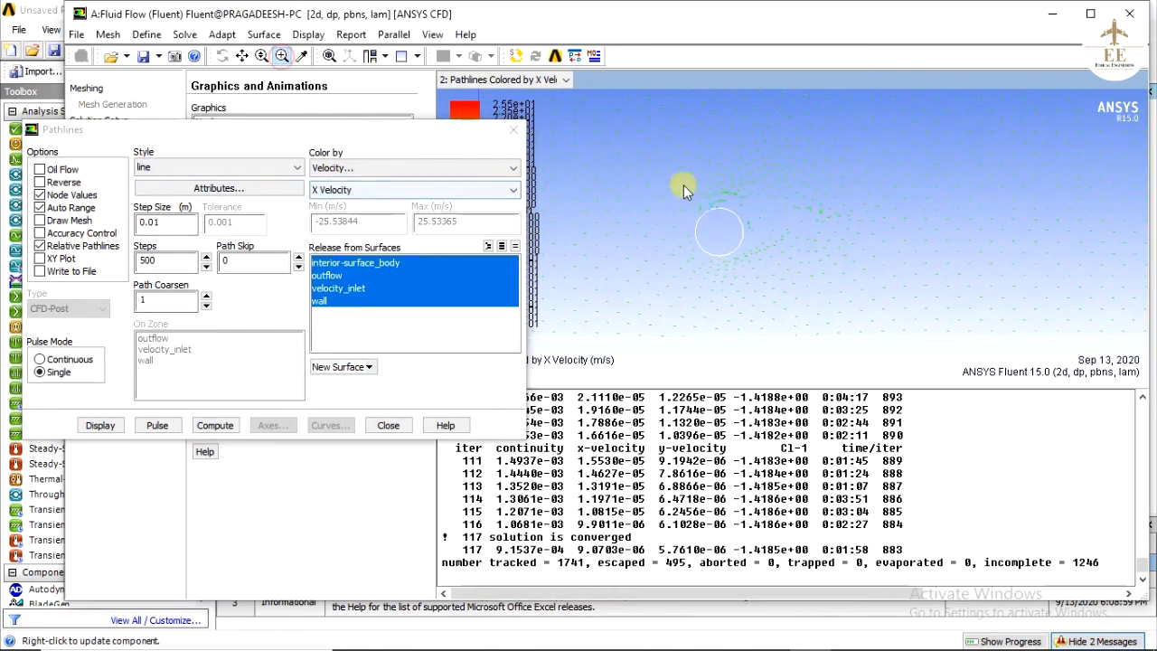
{"action": "left_click_drag", "start_coordinate": [636, 174], "coordinate": [807, 292]}
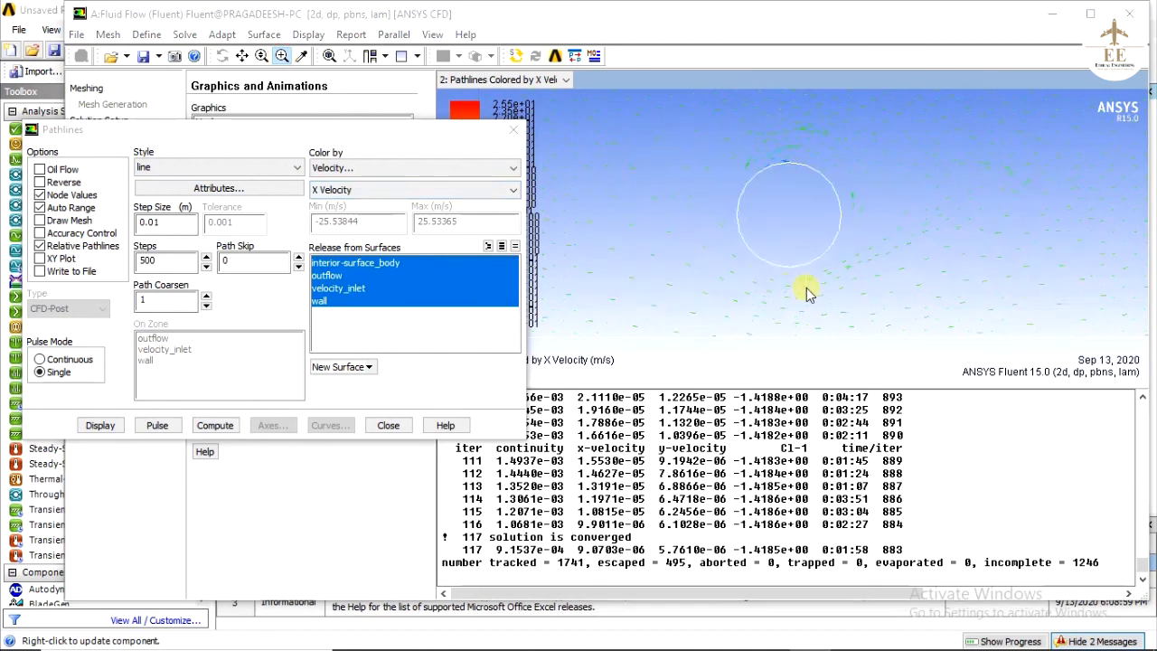
{"action": "left_click", "coordinate": [155, 424]}
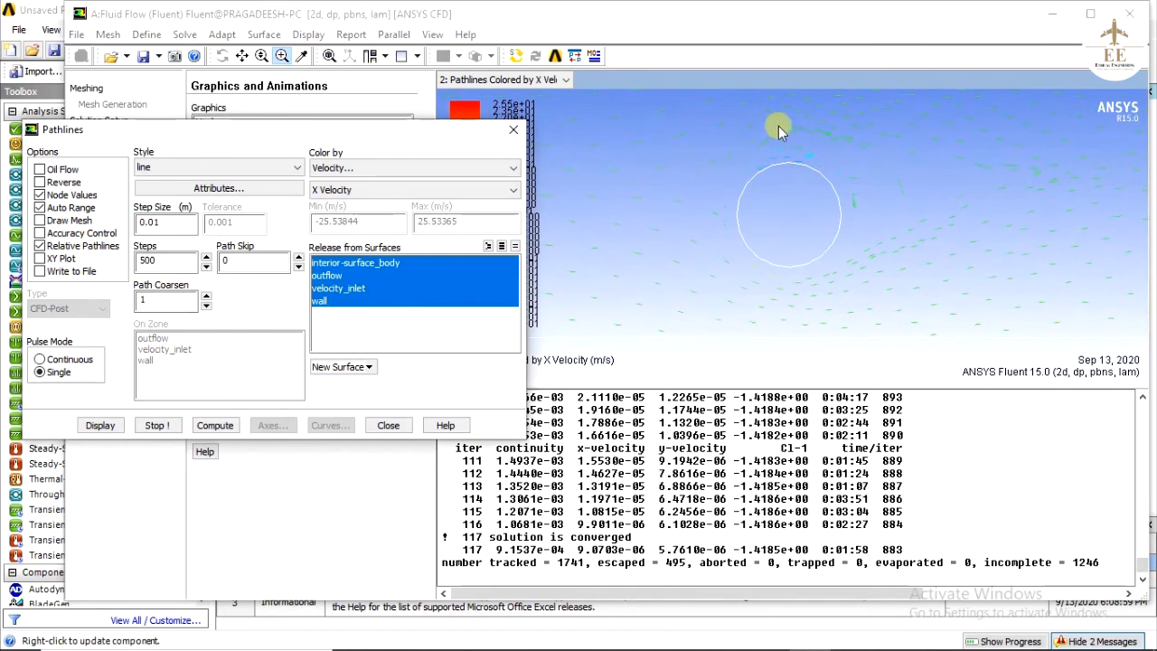